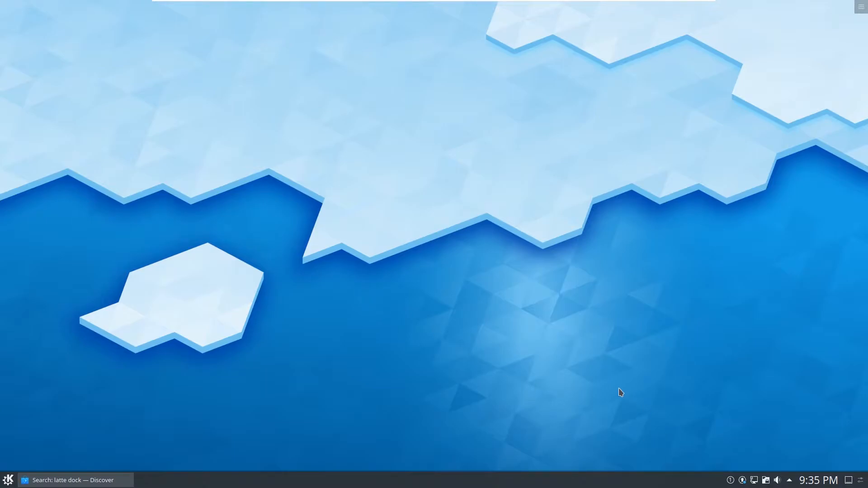
Open a terminal and refresh the package lists with sudo apt update, authenticating with the account password
key("ctrl+alt+t")
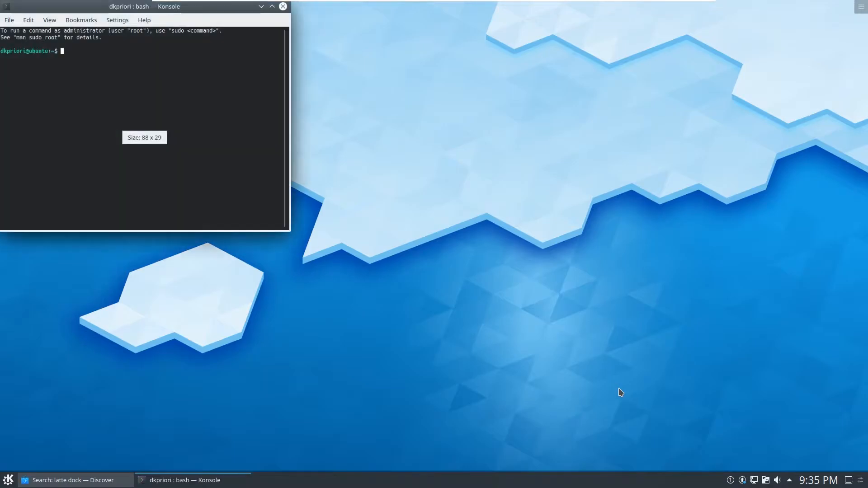
type("sudo ")
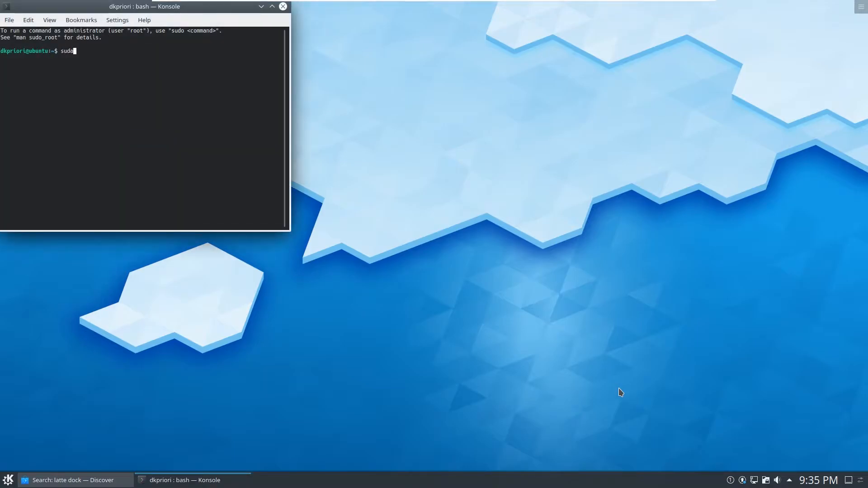
type("apt uy")
key("BackSpace")
type("pdate")
key("Return")
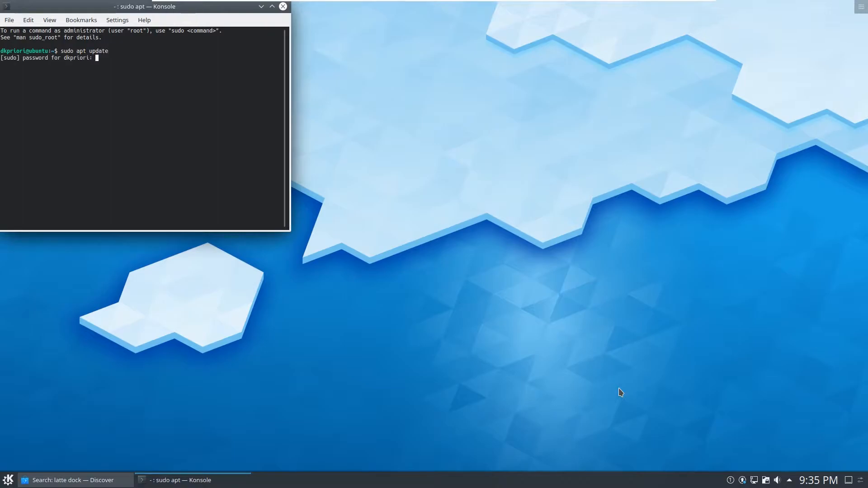
key("Return")
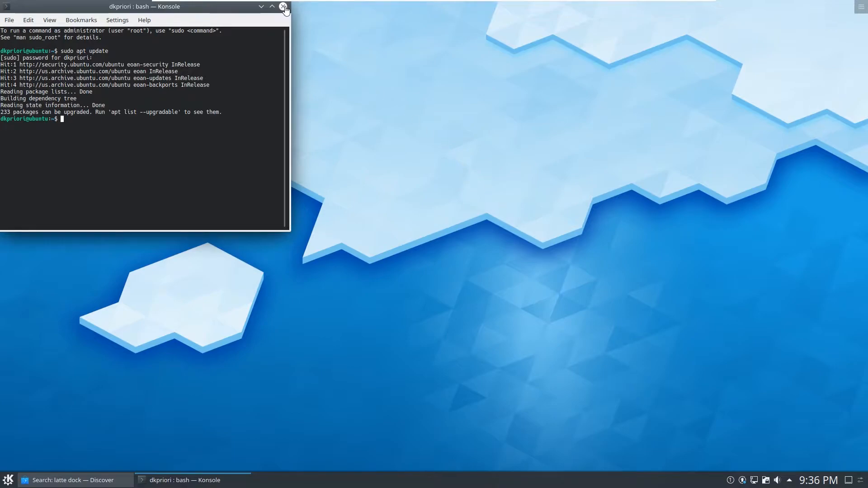
Bring up the pending updates in Discover and close the terminal window
left_click(742, 482)
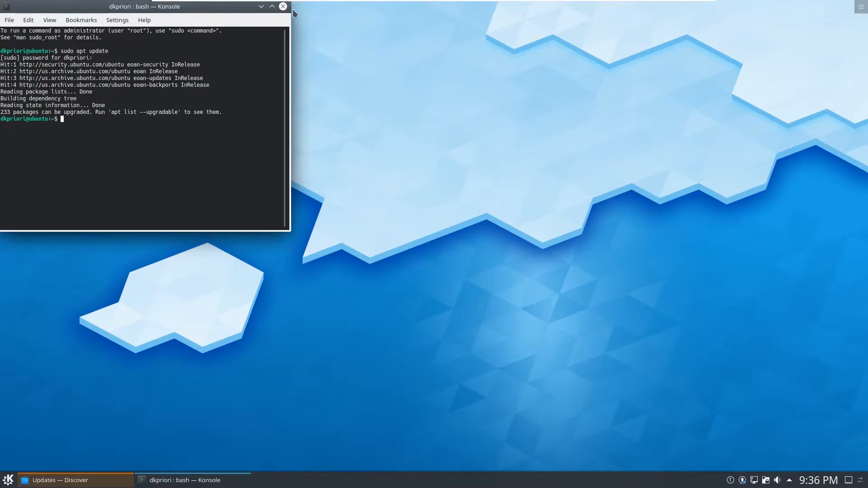
left_click(283, 8)
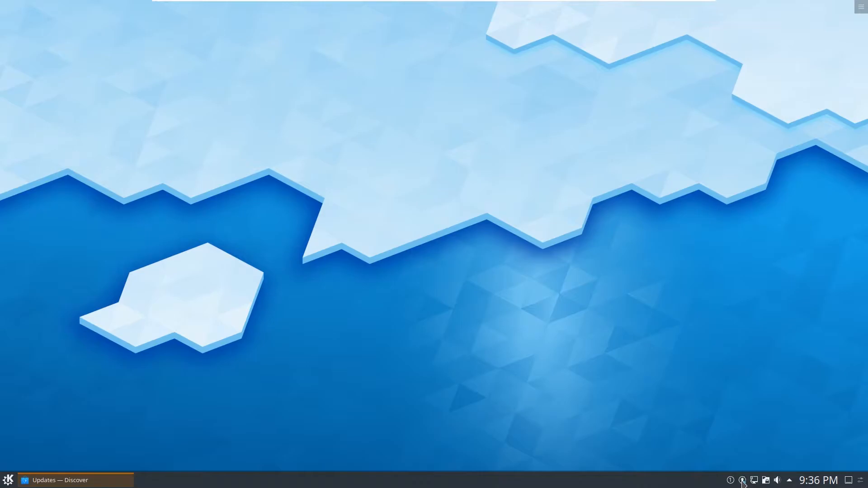
Look through the update notifier's options and the desktop notifications, and dismiss the notifications view
right_click(742, 481)
key("Escape")
left_click(731, 481)
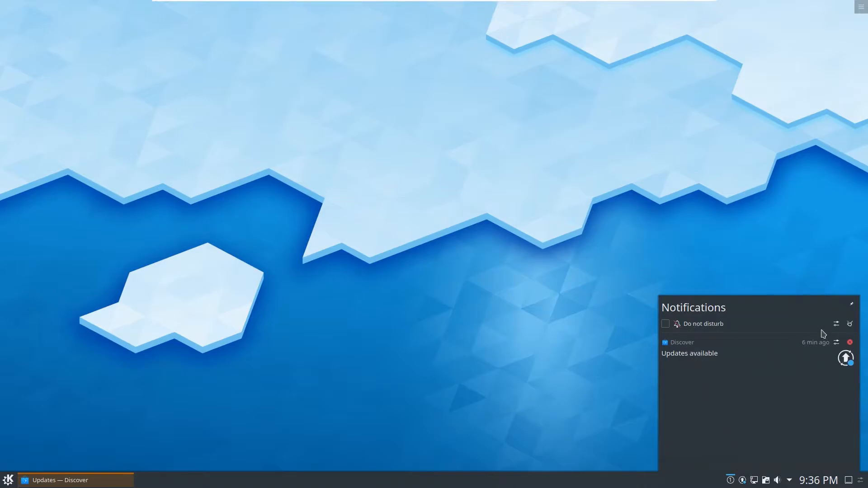
right_click(742, 481)
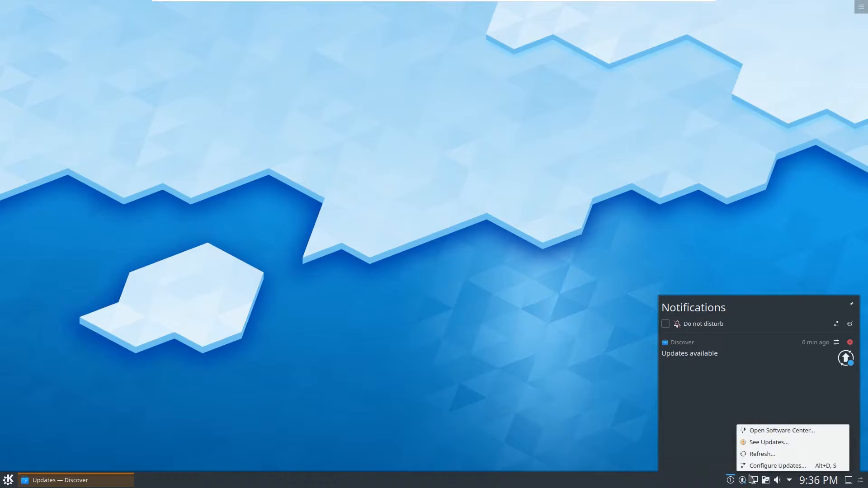
left_click(754, 432)
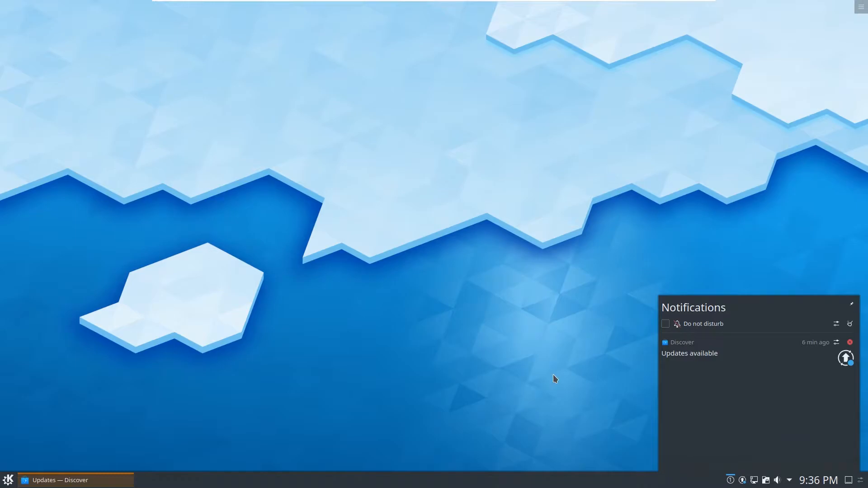
left_click(601, 398)
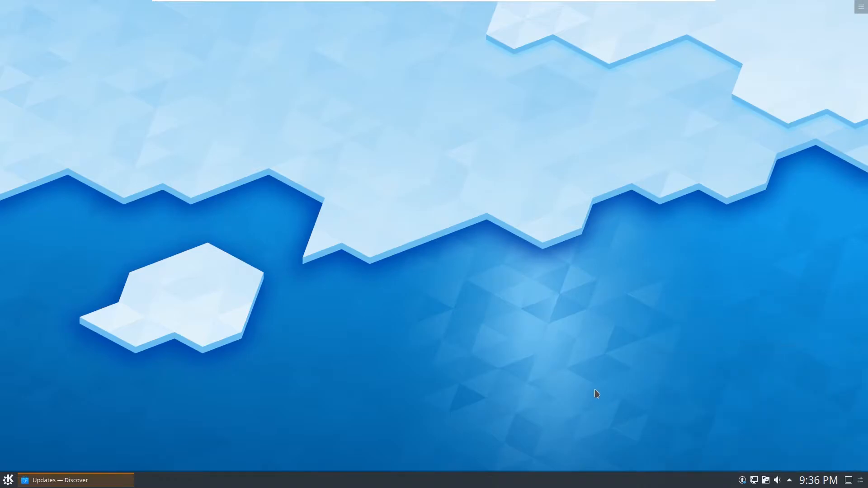
Start installing all available updates in Discover, enter the account password to authorize it, and minimize the window
left_click(113, 480)
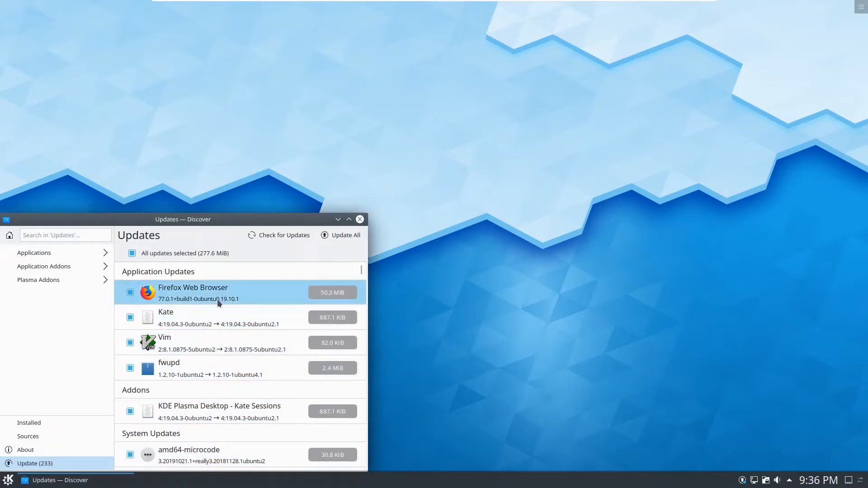
left_click(335, 235)
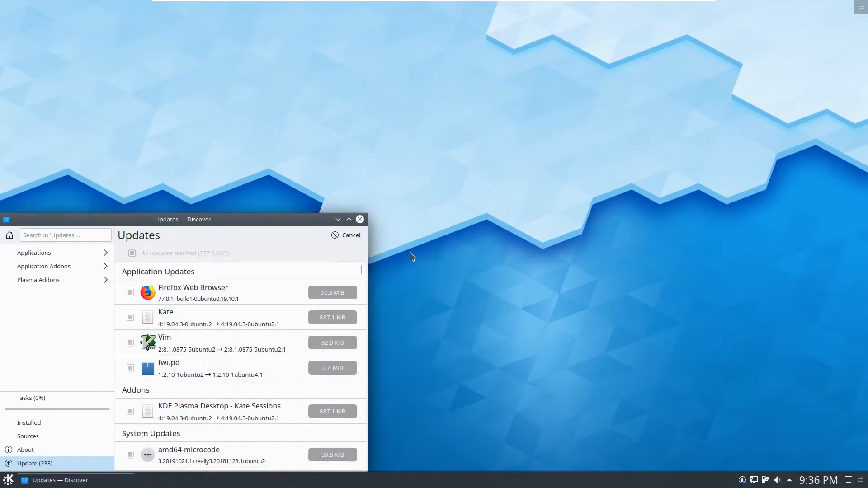
type("●●●●●●●●●●●")
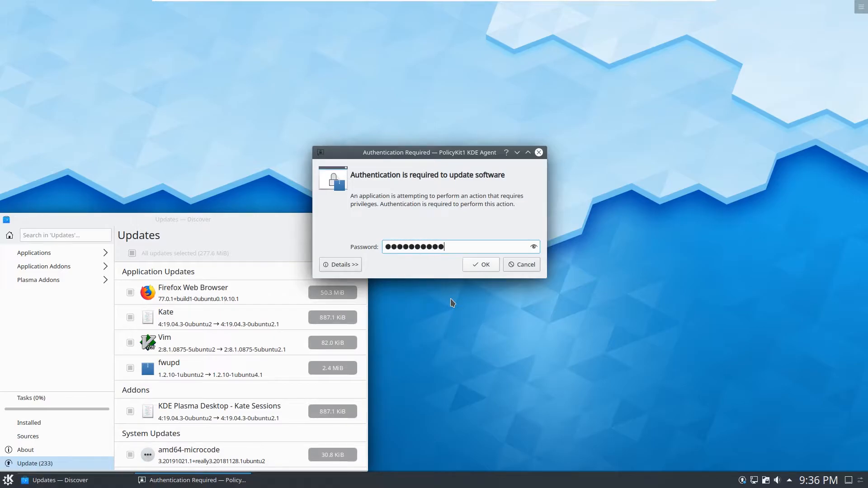
key("Return")
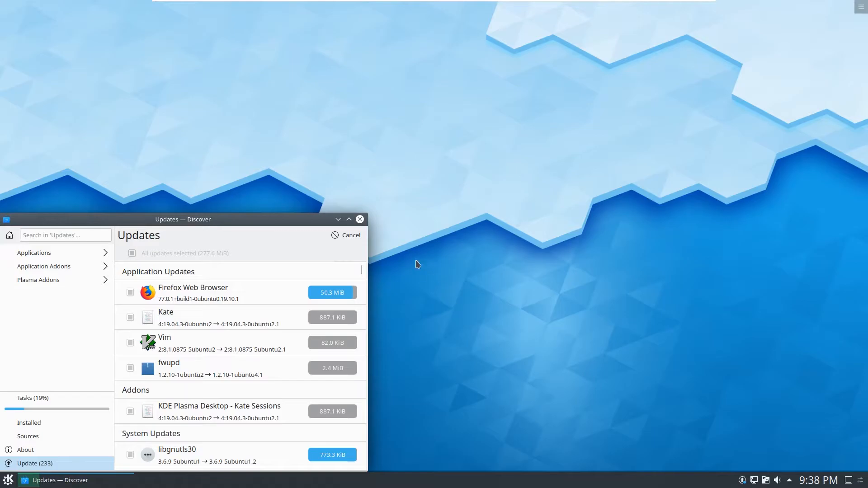
left_click(338, 220)
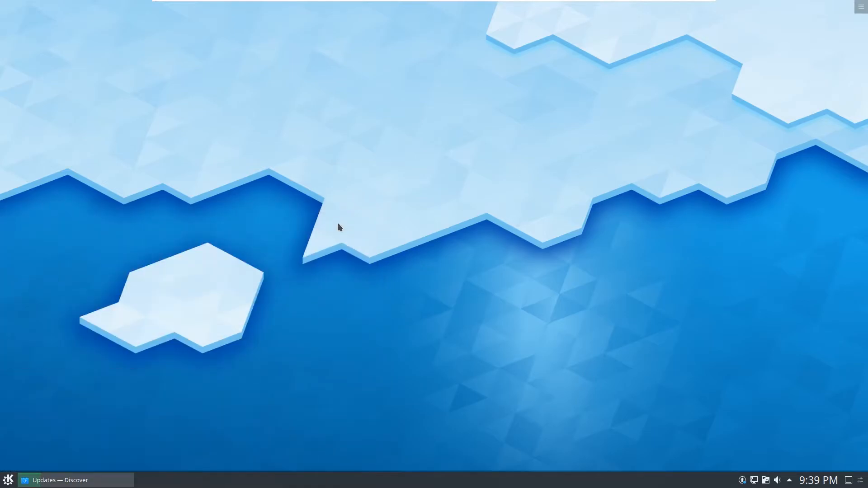
Change the desktop wallpaper to the image "summer 1am" in the desktop configuration
right_click(134, 277)
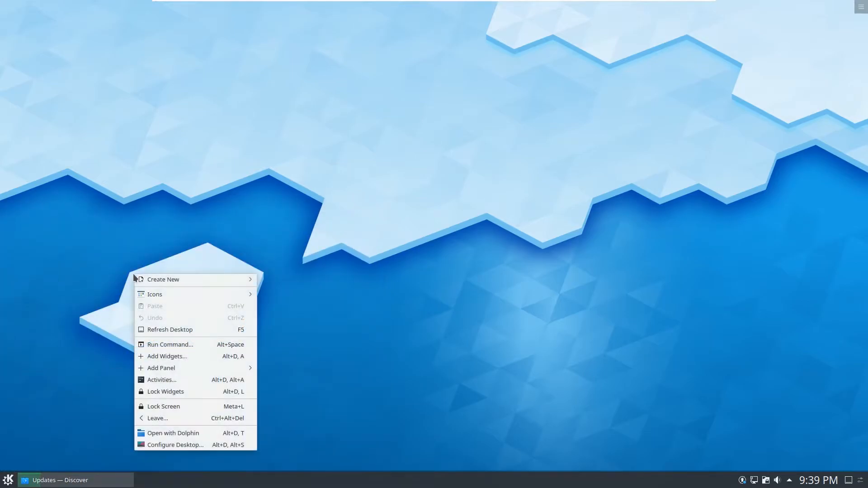
left_click(217, 445)
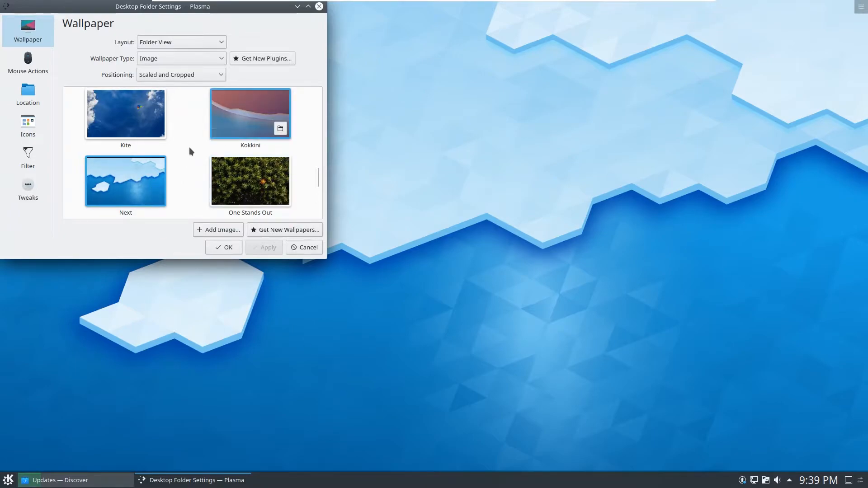
scroll(220, 199, "down", 2)
scroll(219, 194, "down", 4)
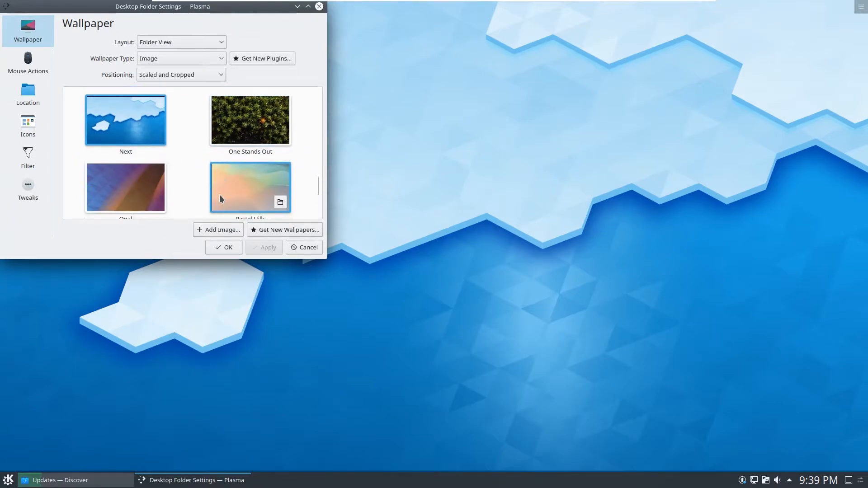
scroll(189, 167, "down", 1)
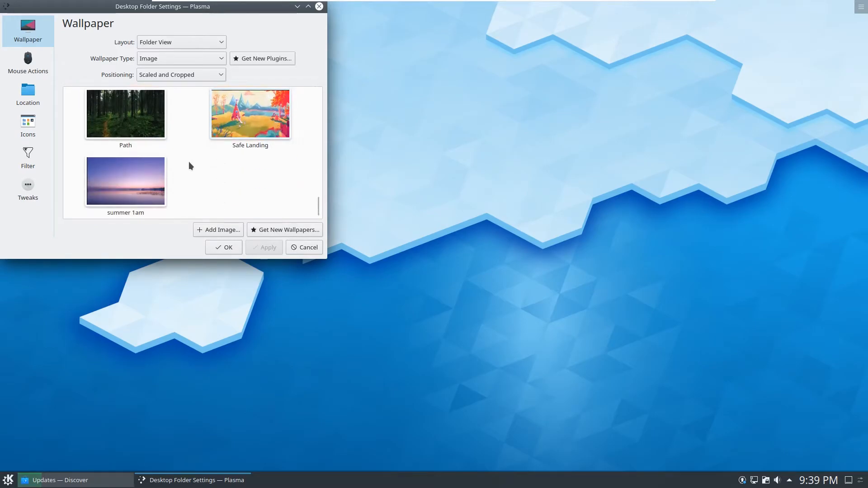
left_click(161, 193)
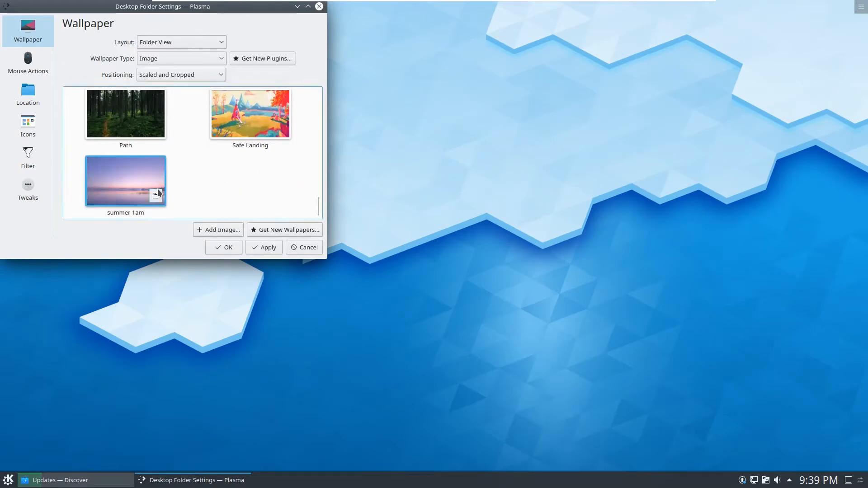
left_click(266, 247)
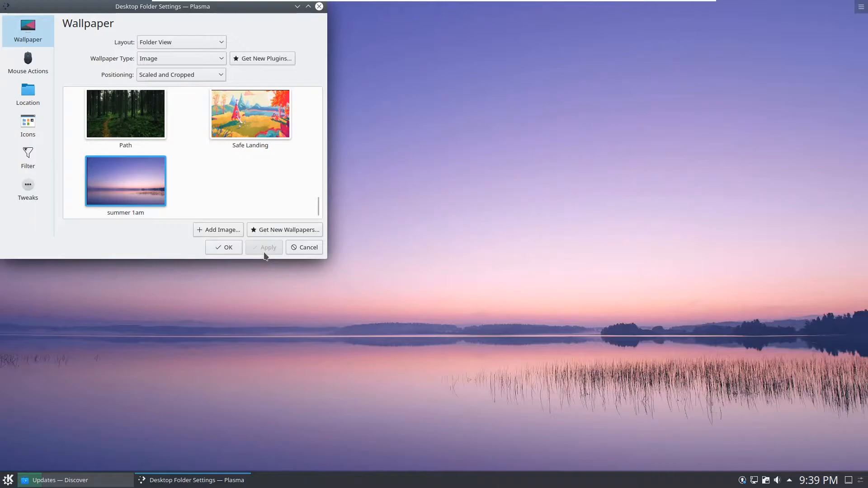
left_click(235, 247)
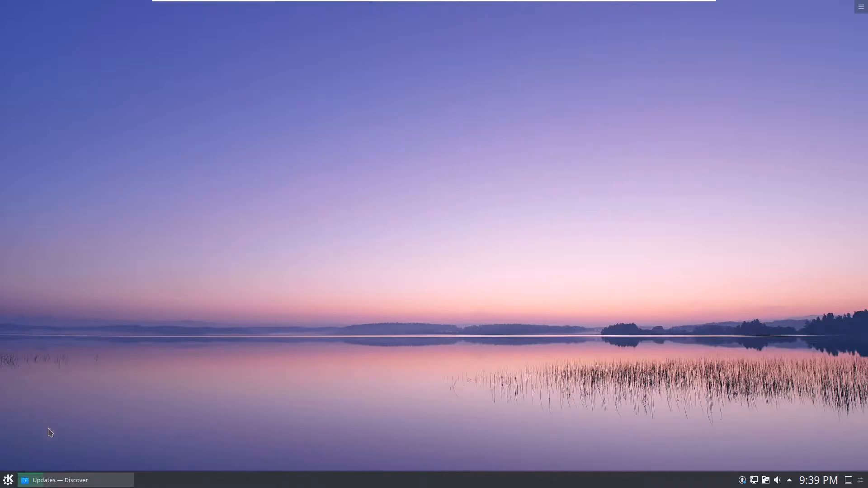
Check the progress of the running updates in Discover and minimize the window again
left_click(81, 480)
scroll(217, 346, "down", 3)
scroll(217, 346, "up", 2)
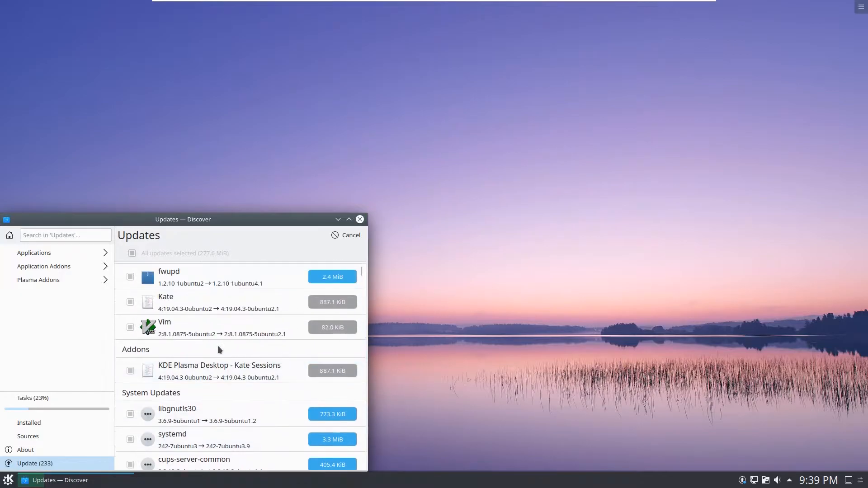
scroll(218, 346, "up", 1)
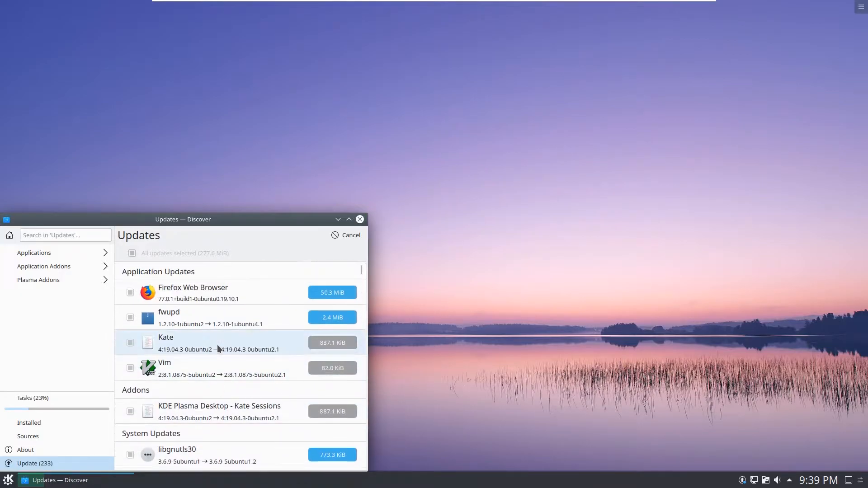
left_click(338, 220)
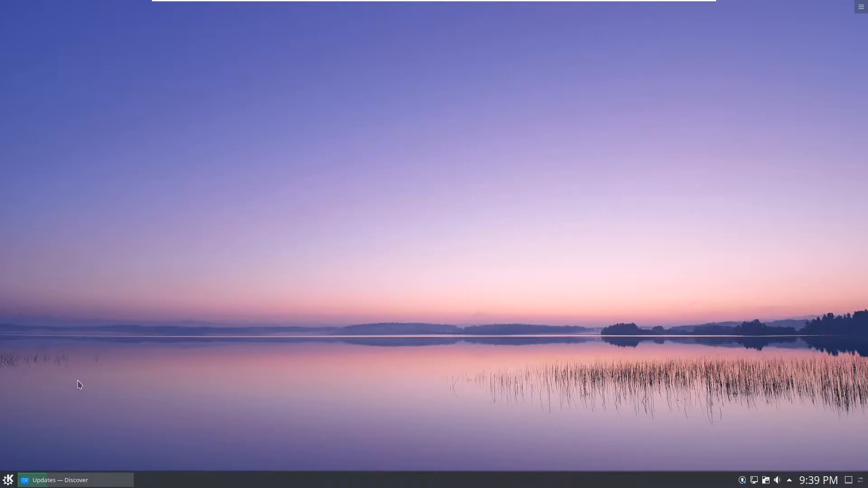
Apply the Breeze Dark theme for the desktop's Look and Feel in System Settings
left_click(9, 480)
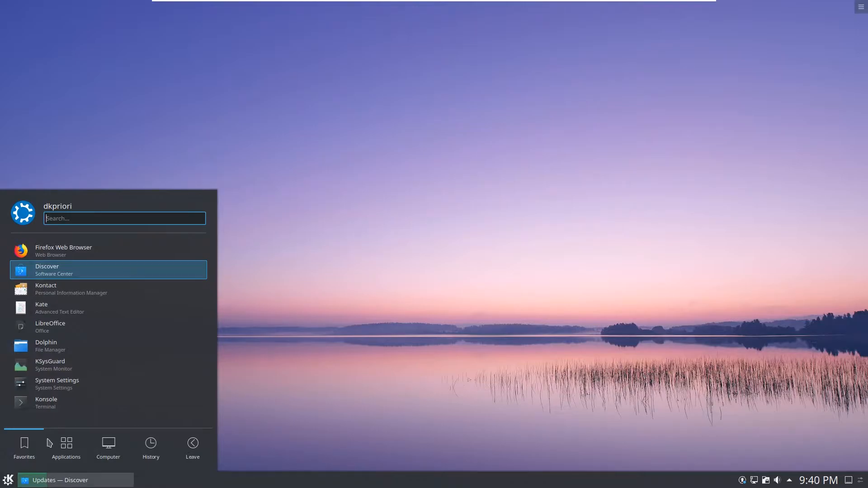
left_click(71, 384)
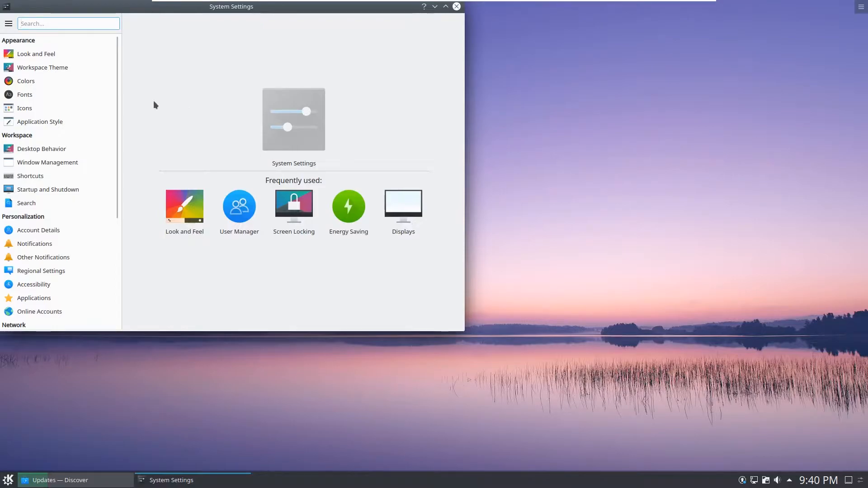
left_click(45, 54)
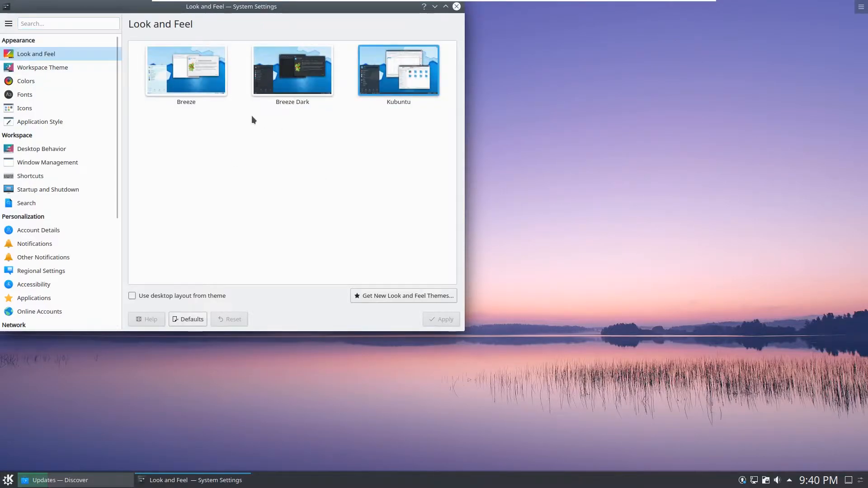
mouse_move(210, 91)
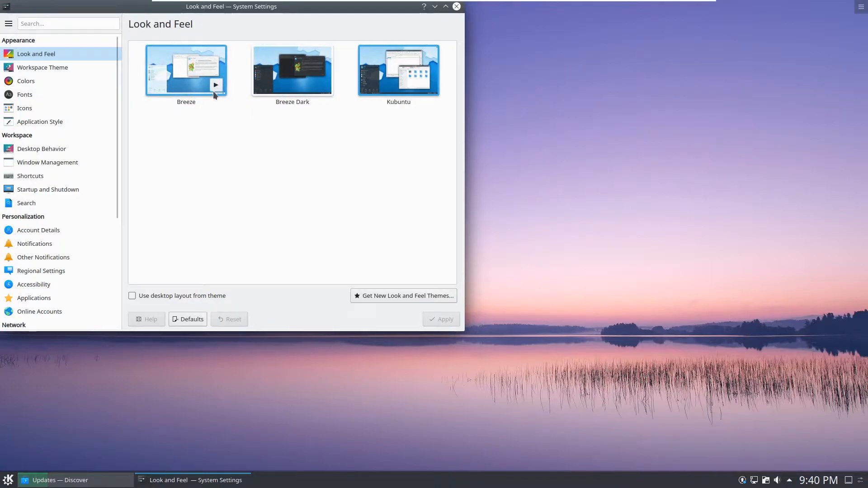
mouse_move(401, 88)
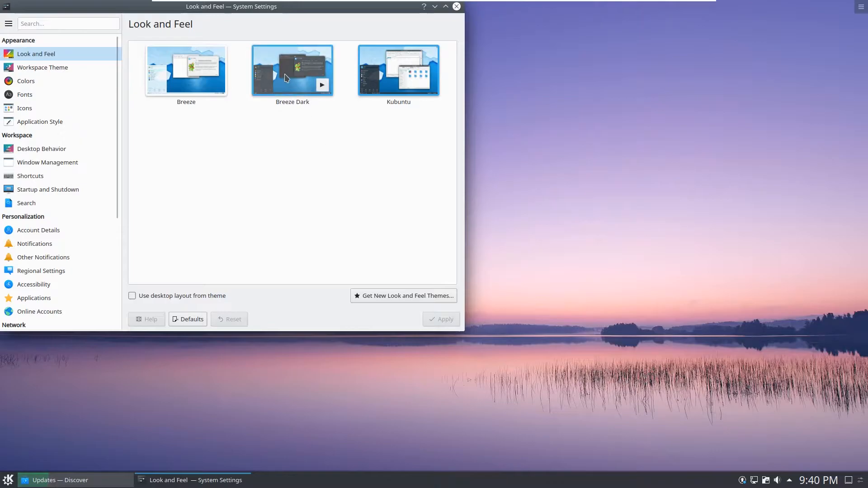
left_click(286, 78)
left_click(370, 83)
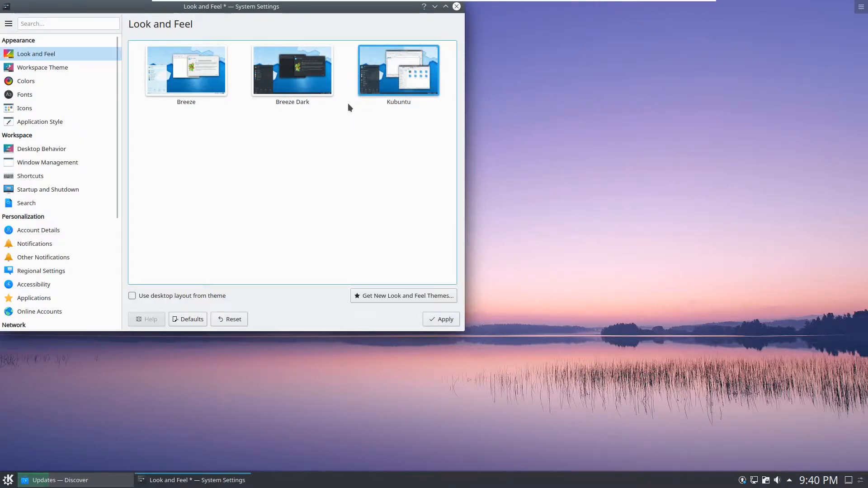
mouse_move(401, 98)
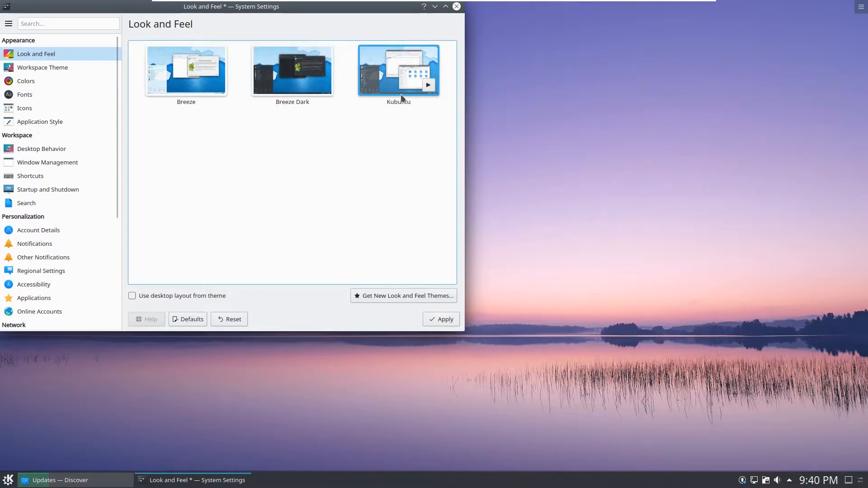
left_click(316, 84)
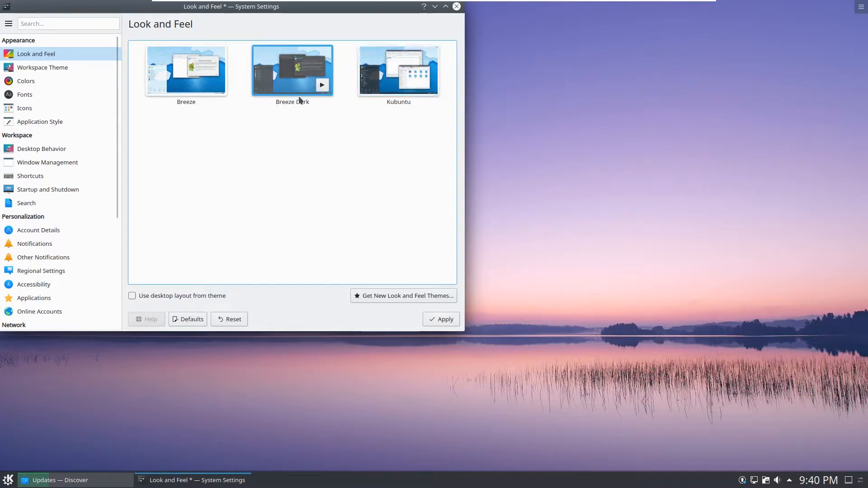
left_click(431, 321)
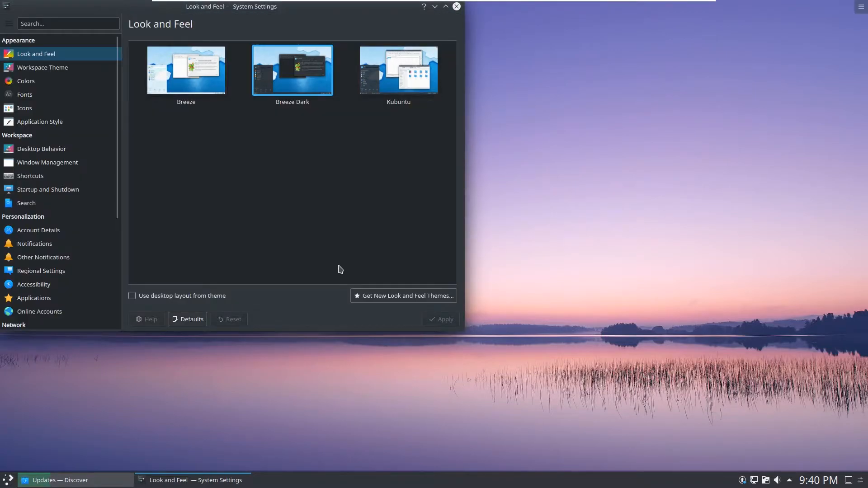
Download the McMojave Plasma theme from the add-on installer and apply it as the Plasma theme
left_click(67, 69)
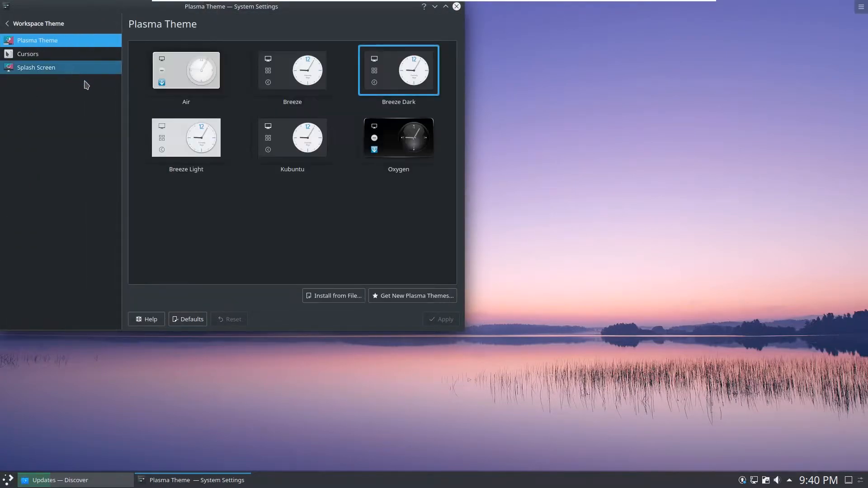
left_click(403, 301)
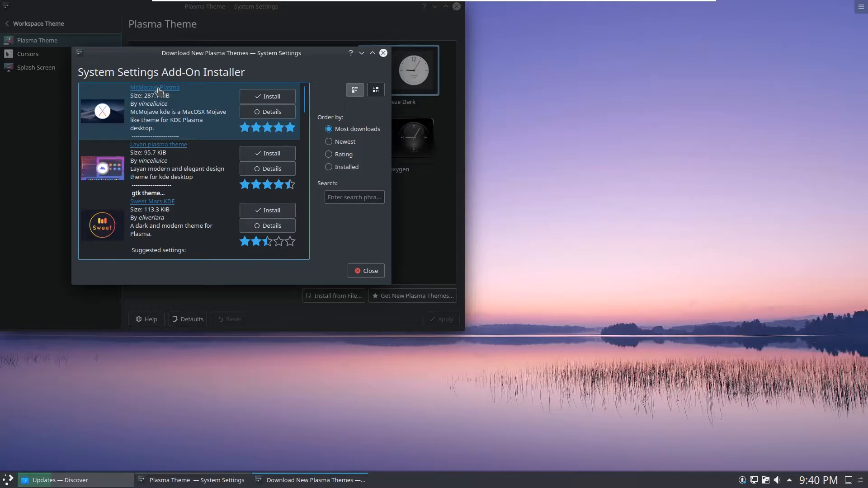
left_click(255, 96)
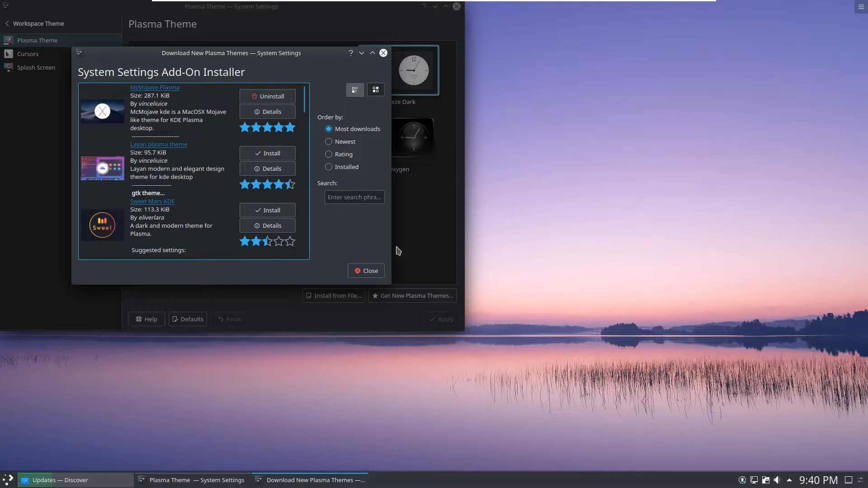
left_click(364, 273)
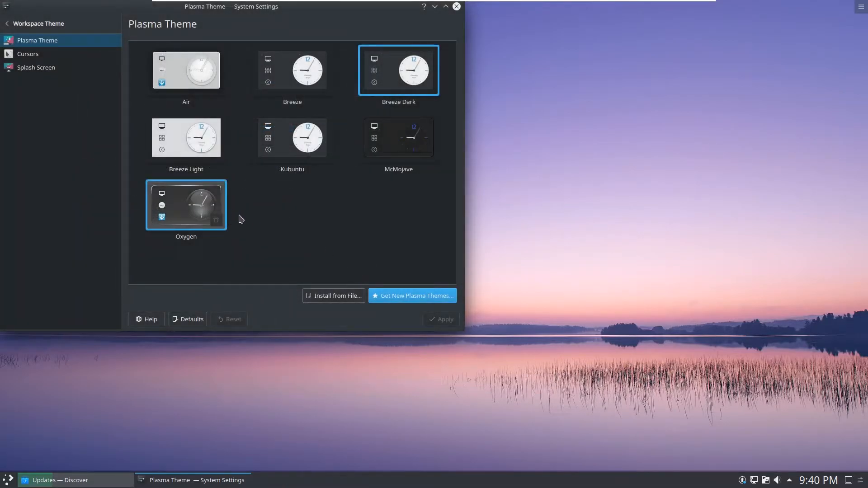
left_click(398, 140)
left_click(440, 319)
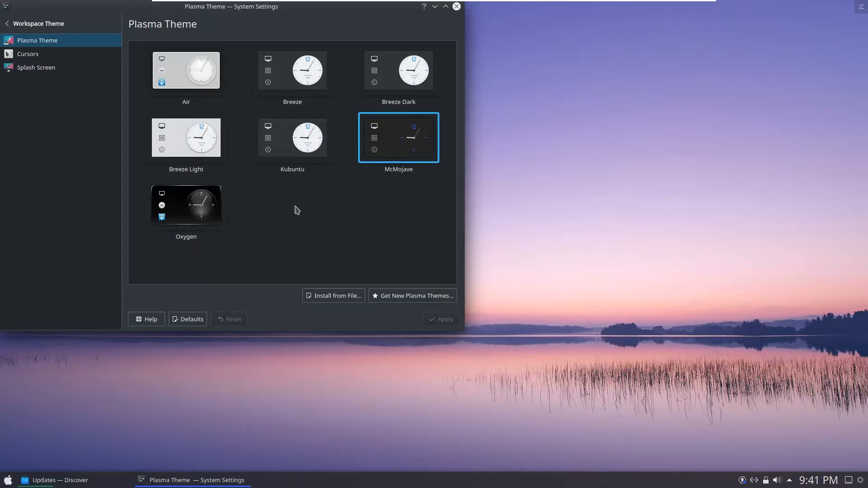
left_click(57, 58)
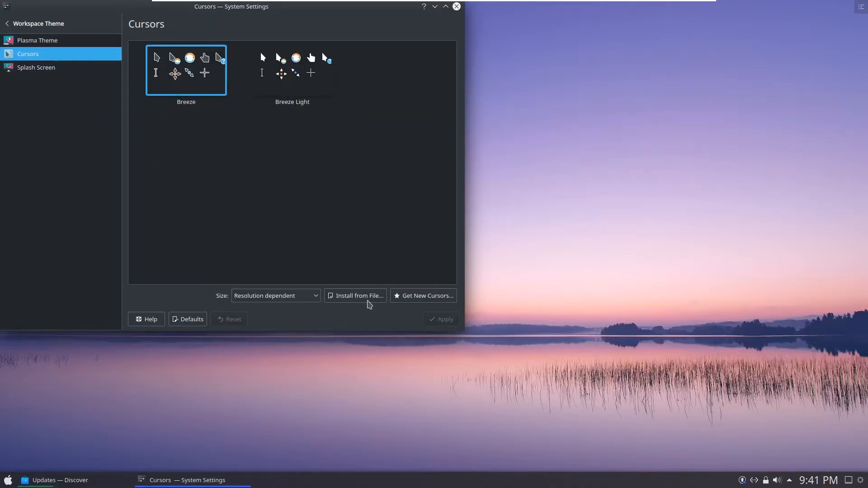
left_click(403, 296)
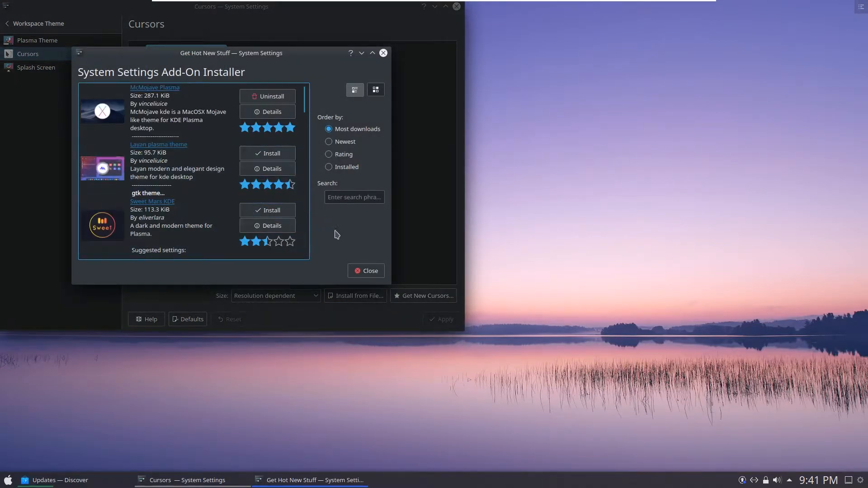
left_click(369, 270)
left_click(457, 7)
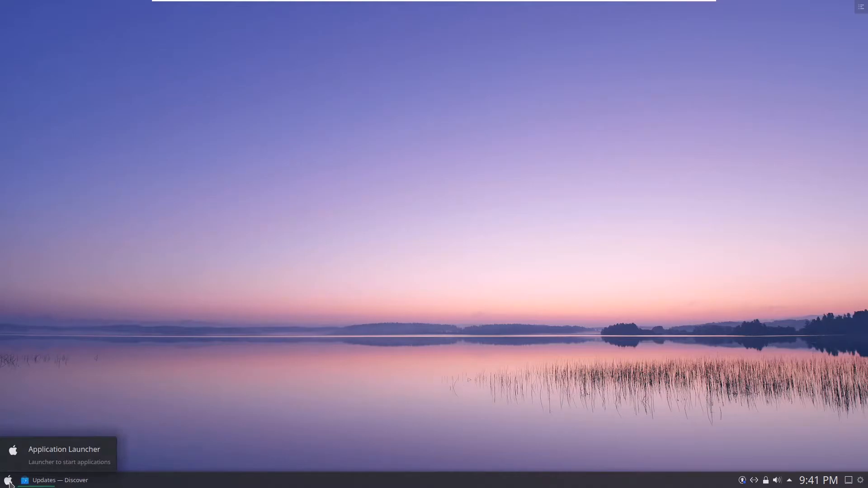
Reopen System Settings and go to the cursor settings under Workspace Theme
left_click(8, 480)
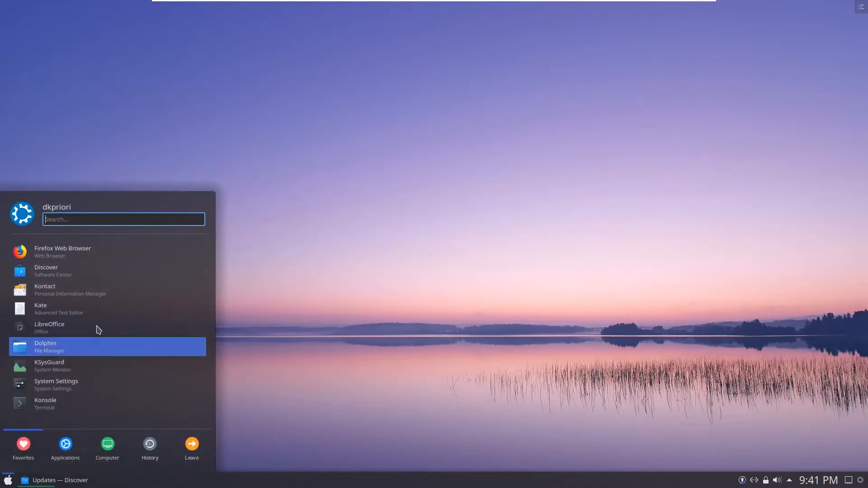
mouse_move(108, 446)
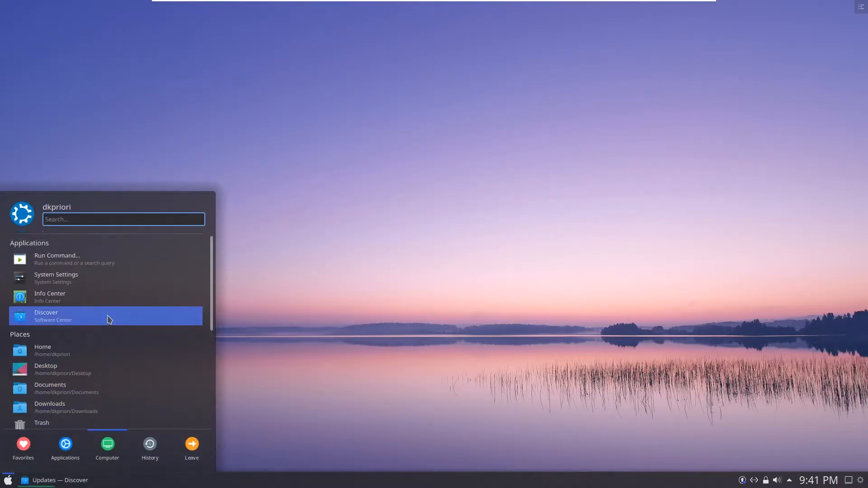
left_click(107, 277)
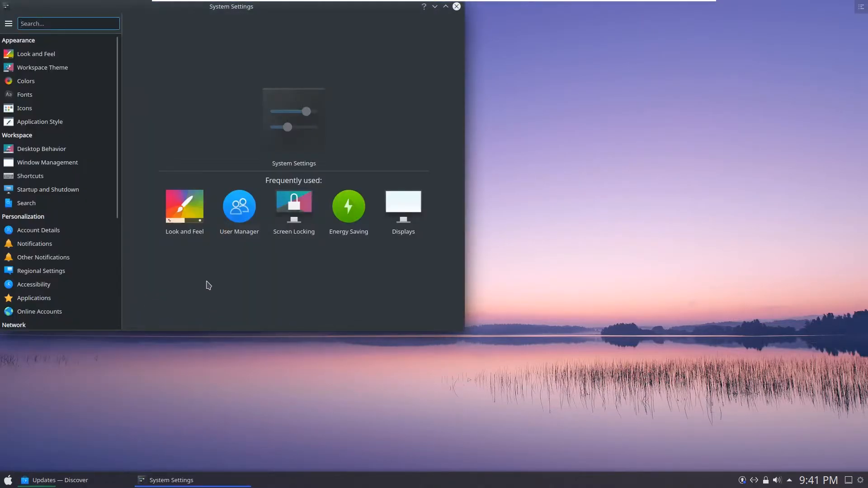
left_click(51, 70)
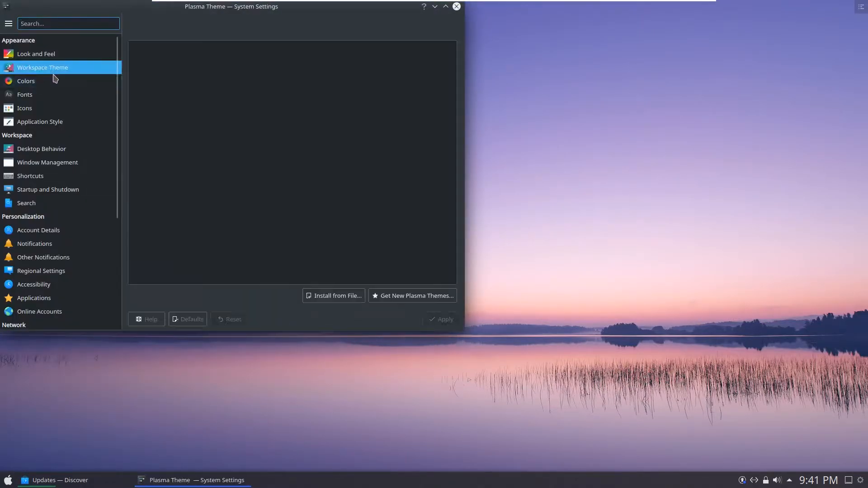
left_click(31, 55)
left_click(350, 299)
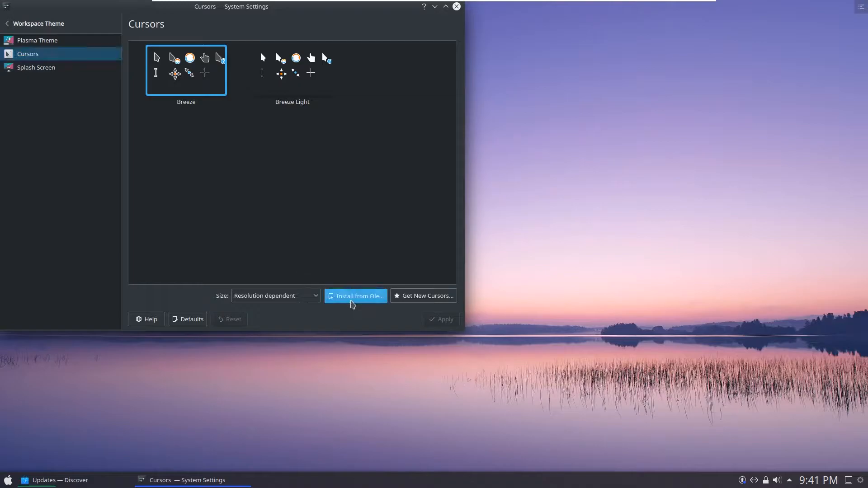
left_click(552, 319)
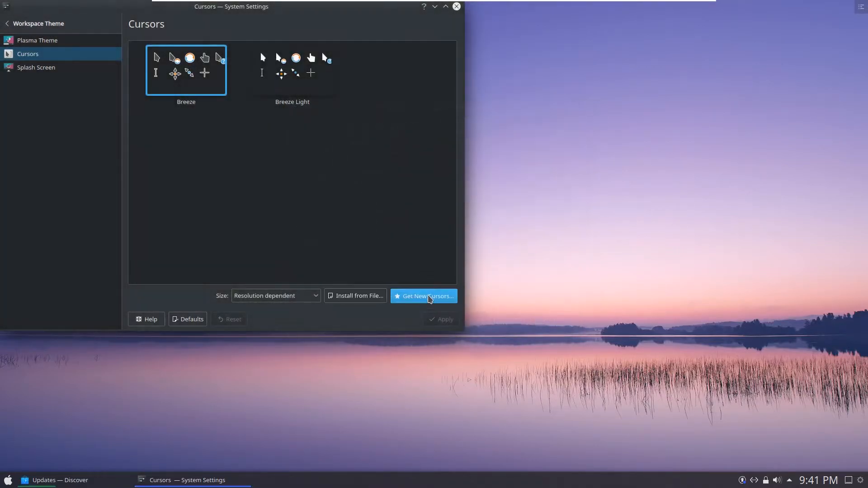
Download the McMojave cursors from the add-on installer and apply them as the cursor theme
left_click(423, 297)
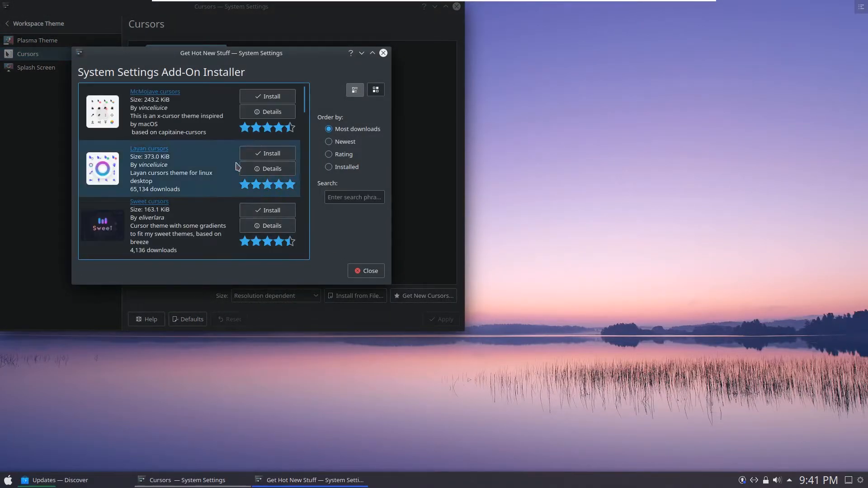
left_click(270, 99)
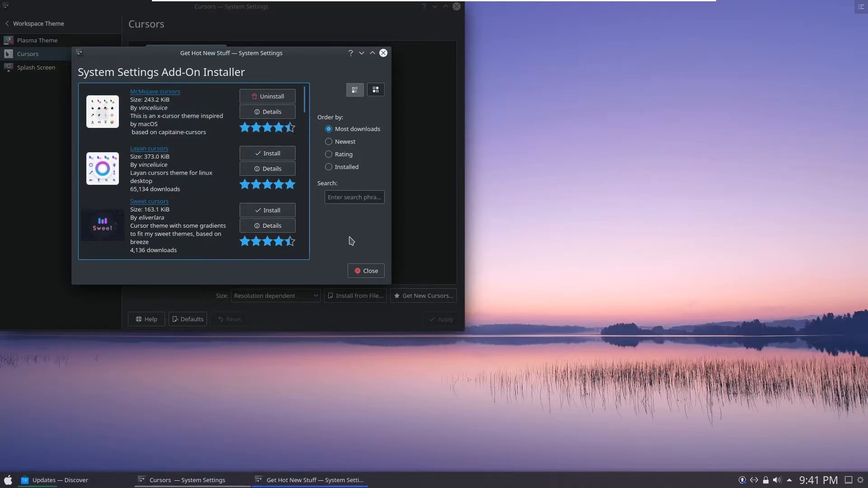
left_click(366, 270)
left_click(381, 90)
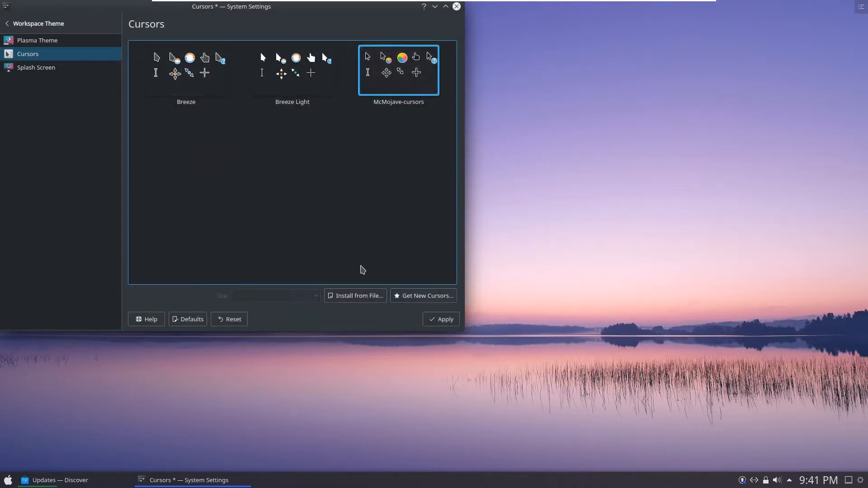
left_click(437, 322)
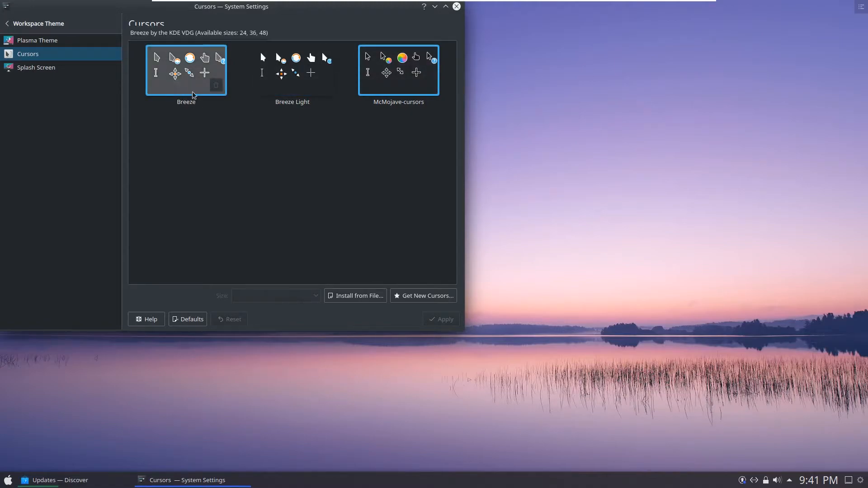
Download the KDE-Story-Light splash screen from the add-on installer and apply it
left_click(49, 70)
left_click(277, 71)
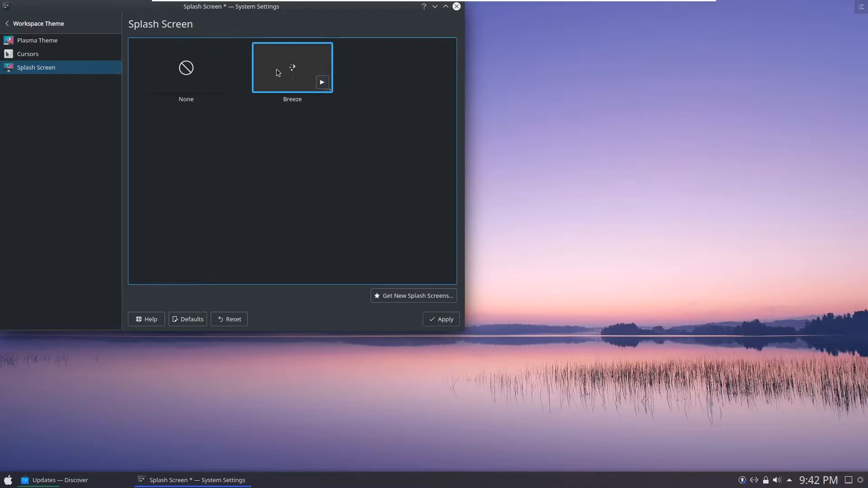
left_click(394, 295)
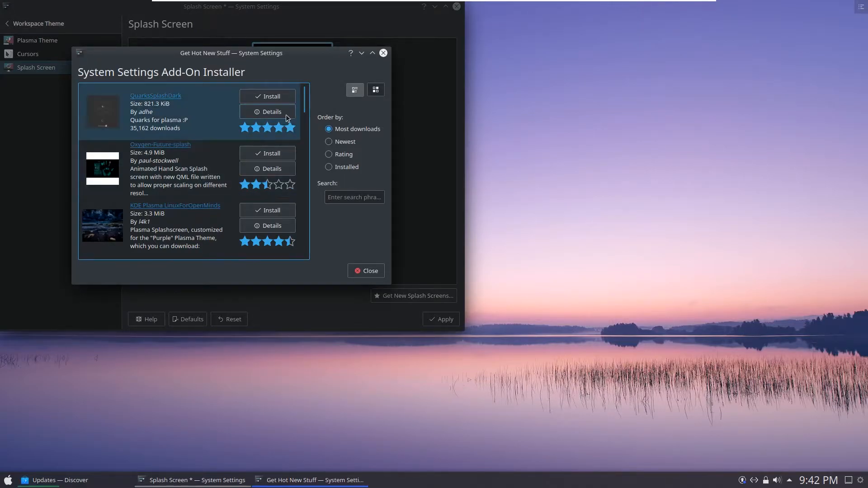
left_click_drag(306, 106, 308, 123)
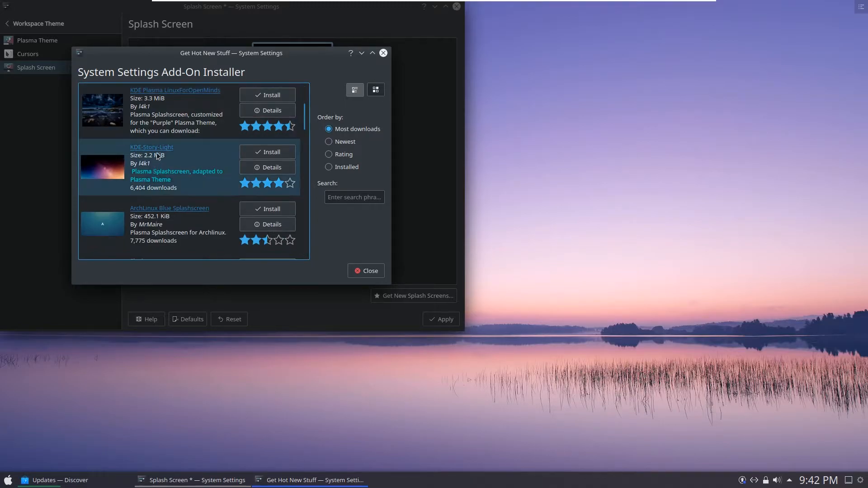
left_click(260, 150)
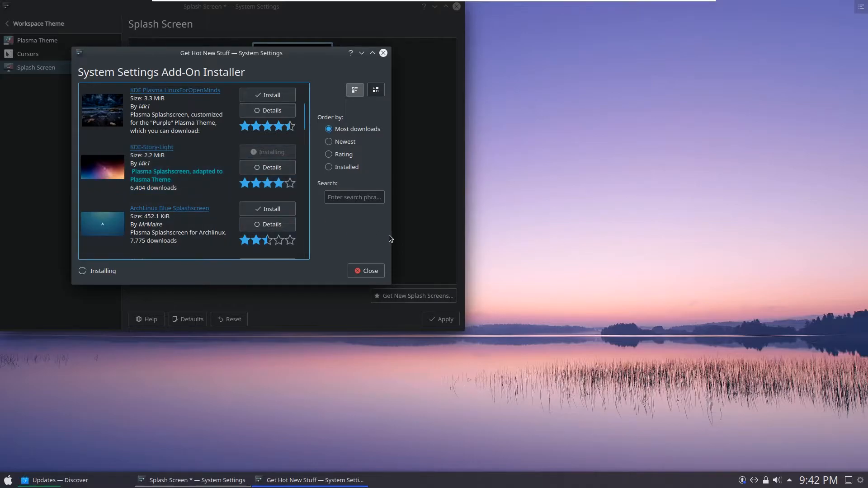
left_click(366, 272)
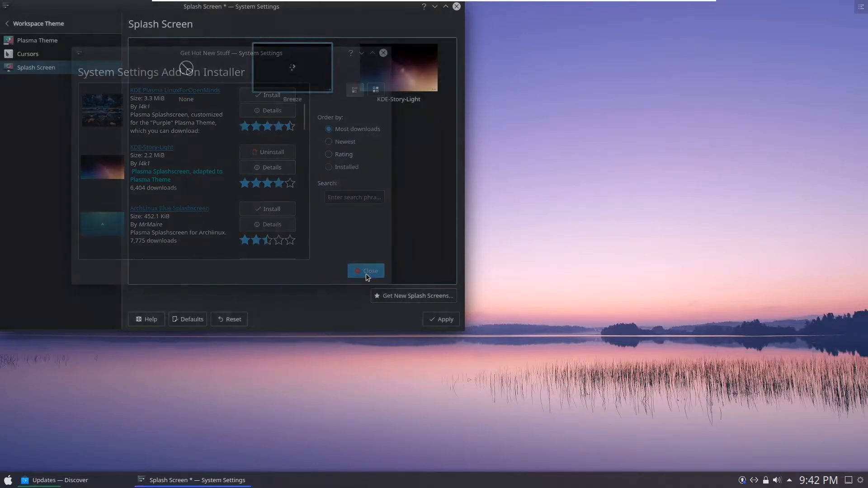
left_click(390, 91)
left_click(434, 320)
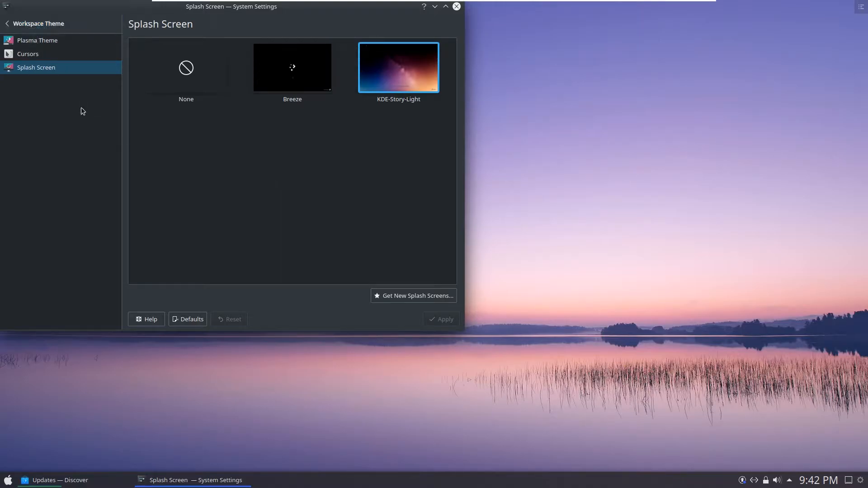
Download the McMojave color scheme from the add-on installer and apply it in the Colors settings
left_click(47, 24)
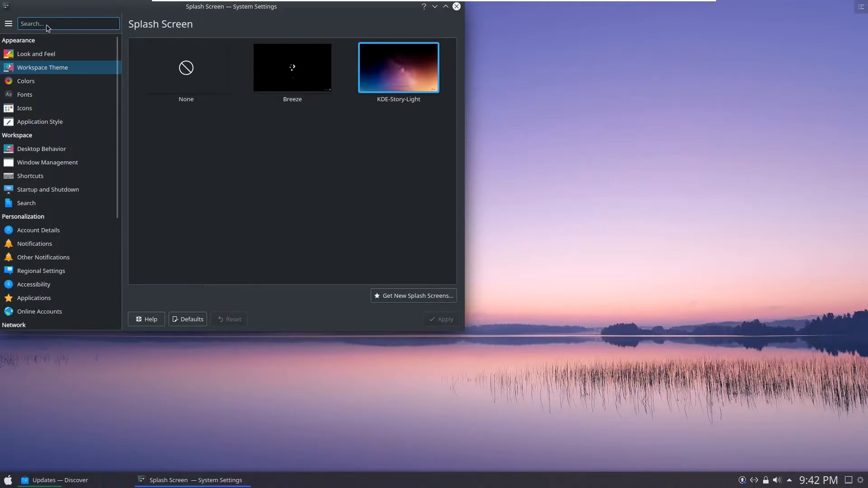
left_click(67, 80)
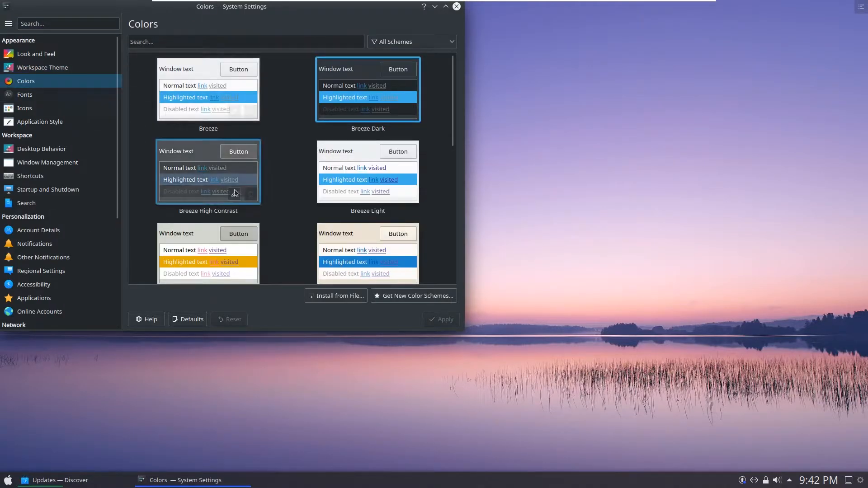
scroll(454, 140, "down", 1)
left_click_drag(454, 140, 461, 284)
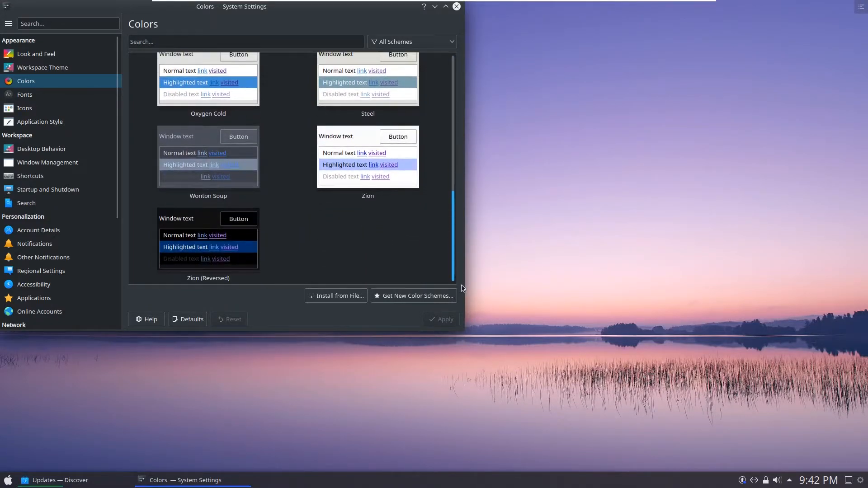
left_click(396, 298)
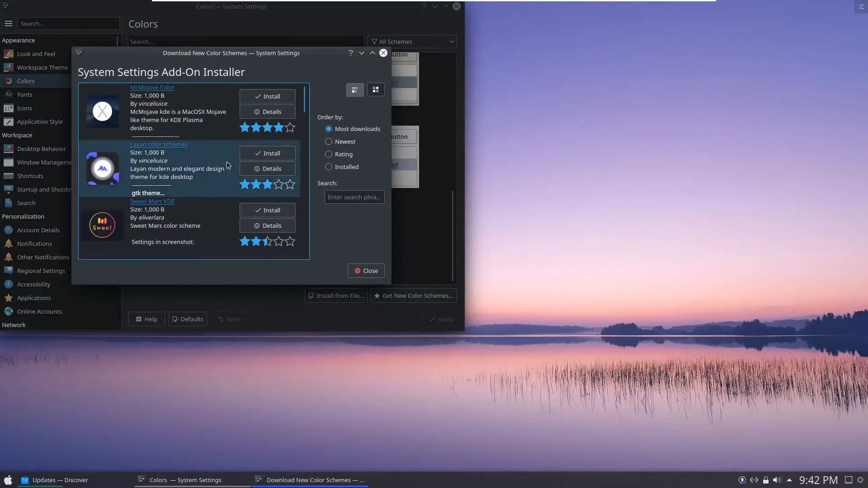
left_click(248, 98)
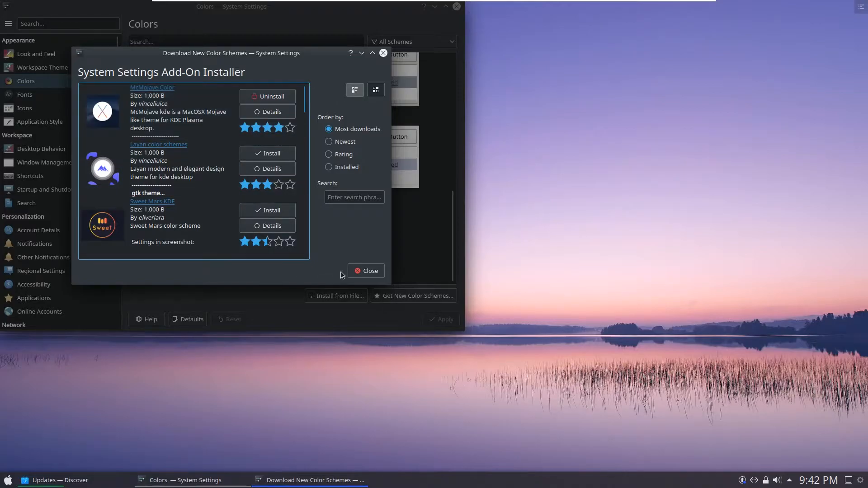
left_click(364, 271)
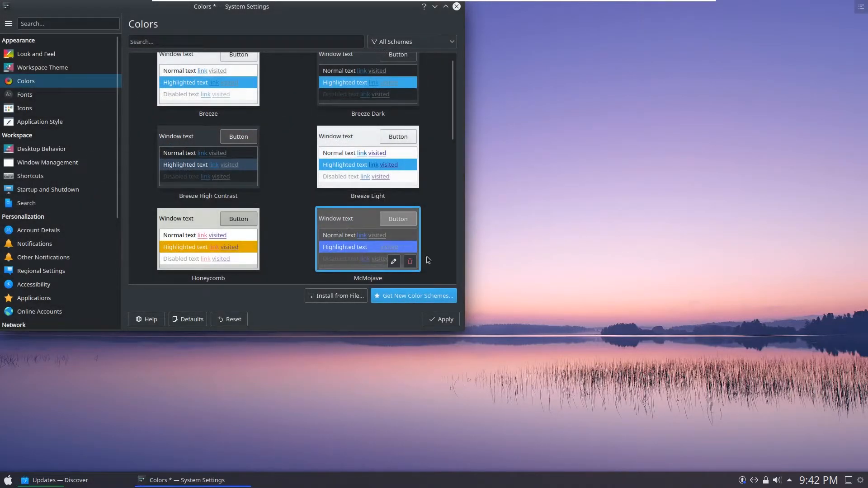
left_click(439, 319)
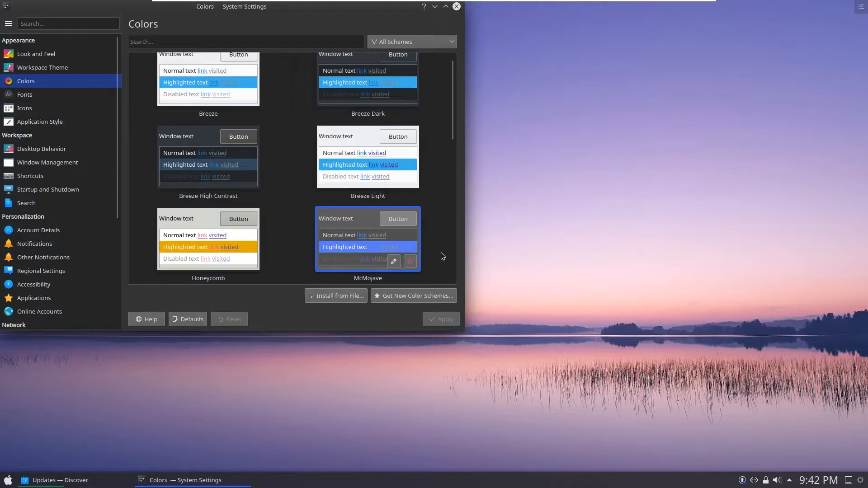
Look through the available color schemes and open the Fonts settings
scroll(442, 254, "down", 3)
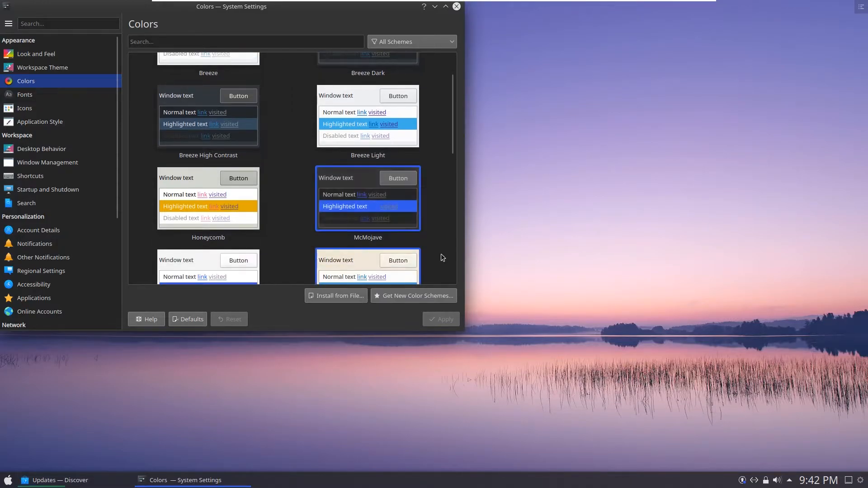
scroll(442, 254, "down", 5)
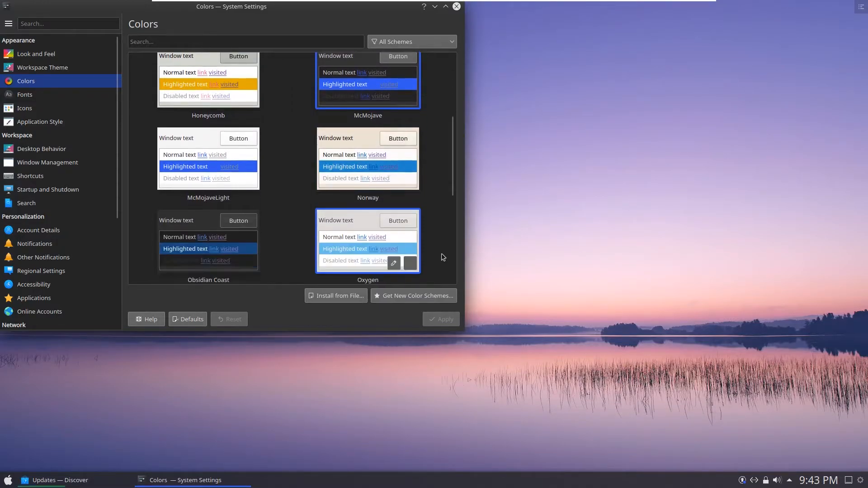
left_click_drag(456, 212, 459, 127)
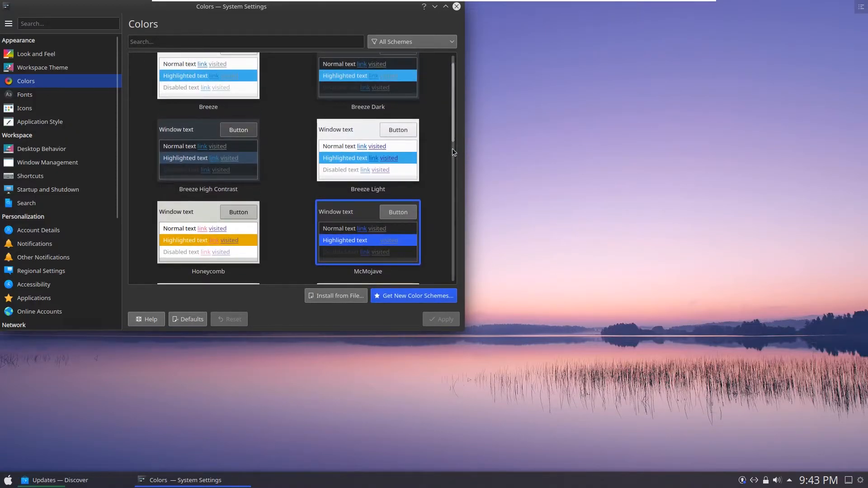
left_click(47, 96)
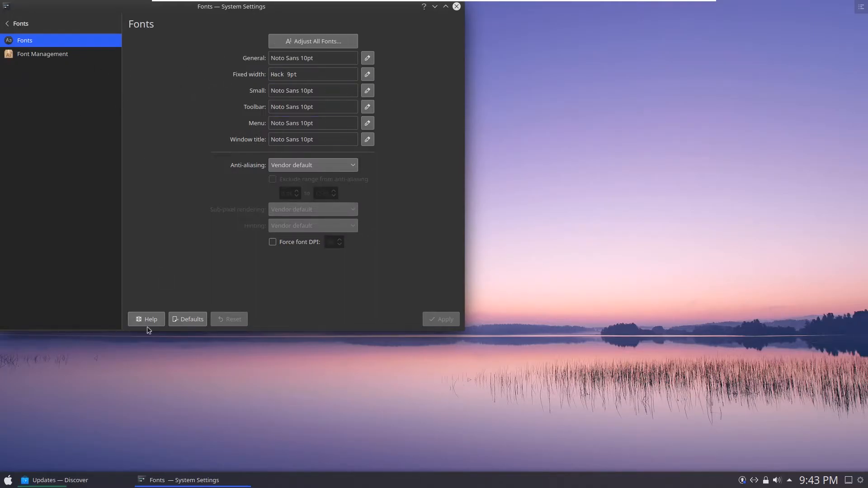
Open Firefox, close the privacy notice tab and search the web for "san francisco system font" with the corrected spelling
left_click(7, 480)
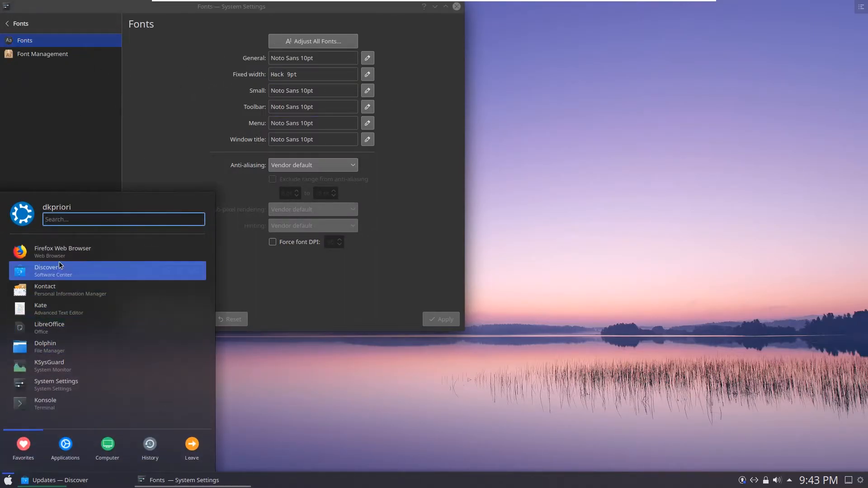
left_click(113, 253)
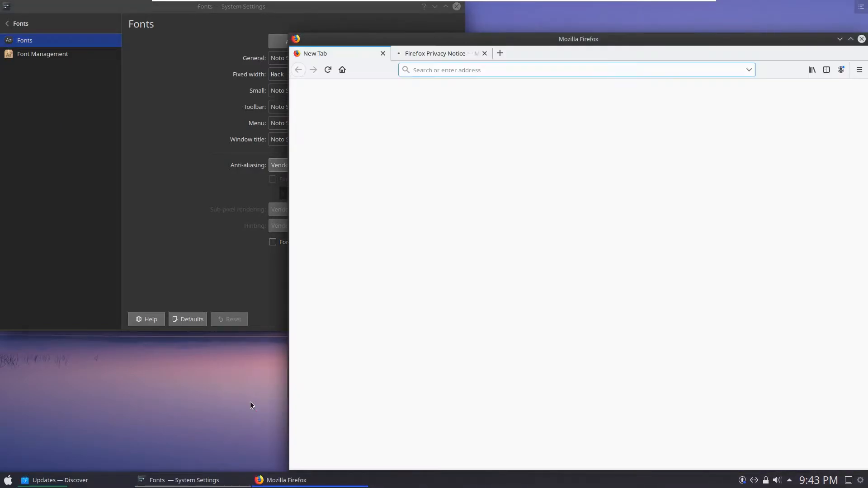
left_click(484, 53)
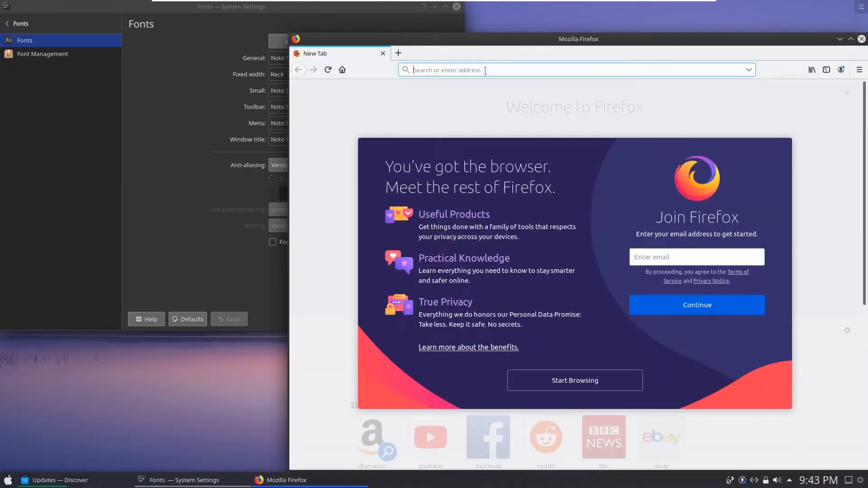
type("san fran")
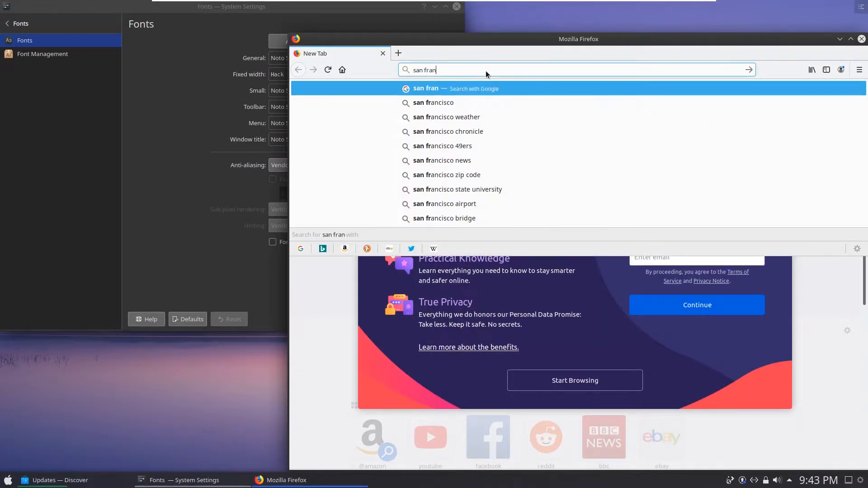
type("ciso system ")
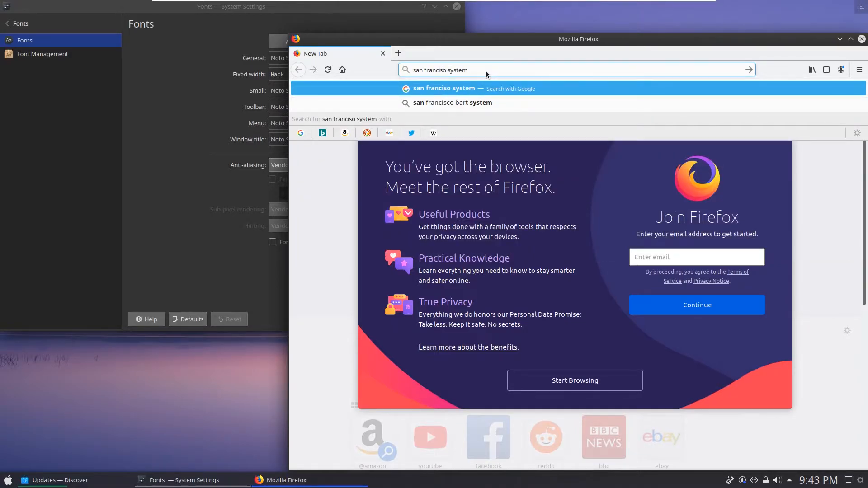
type("font")
key("Return")
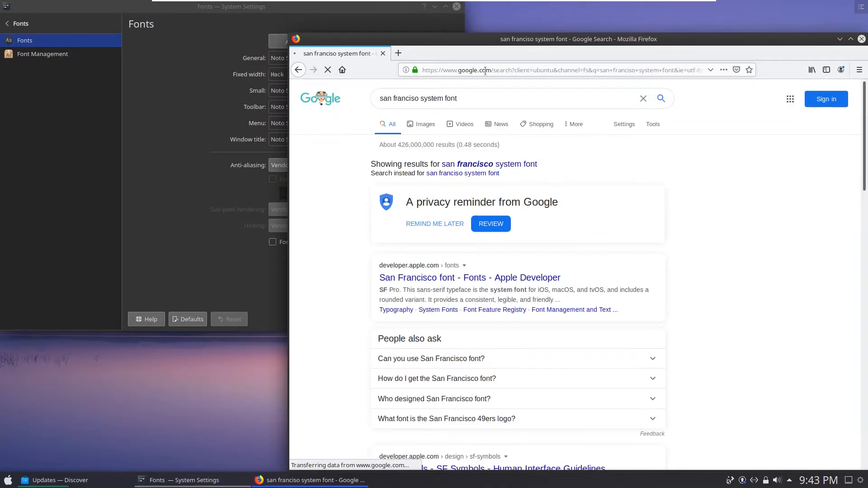
left_click(522, 163)
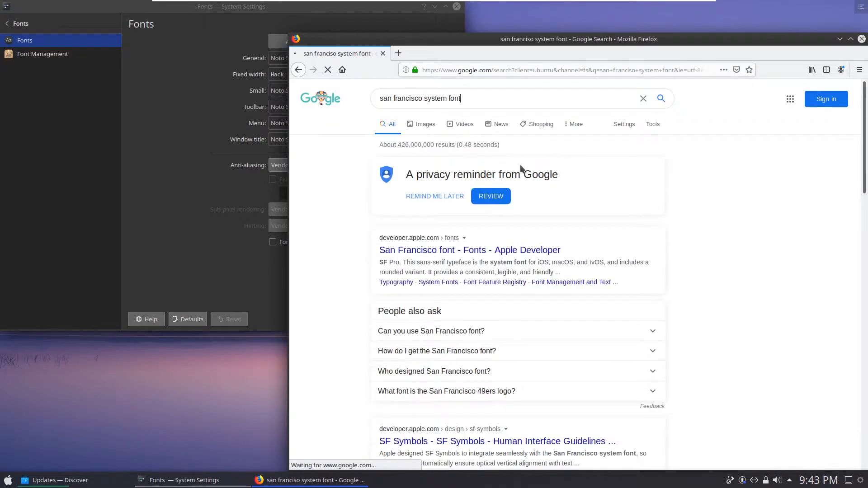
Open the Yosemite San Francisco Font GitHub repository from the search results
scroll(715, 316, "down", 5)
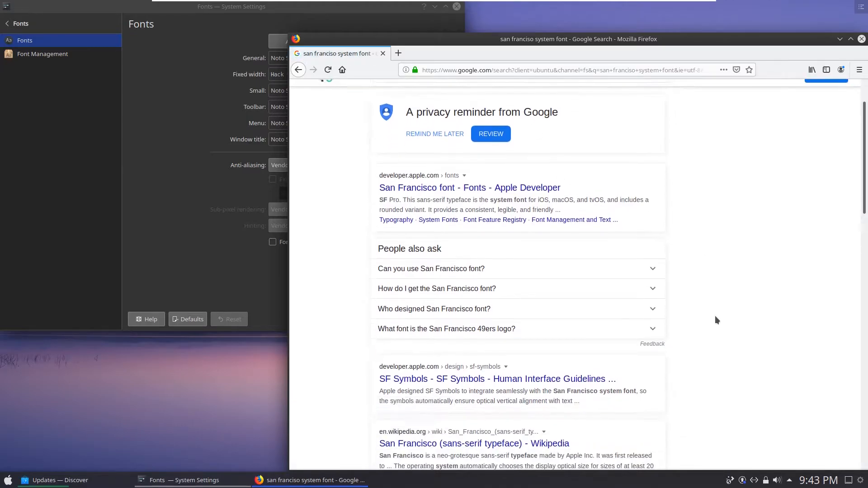
scroll(707, 327, "down", 3)
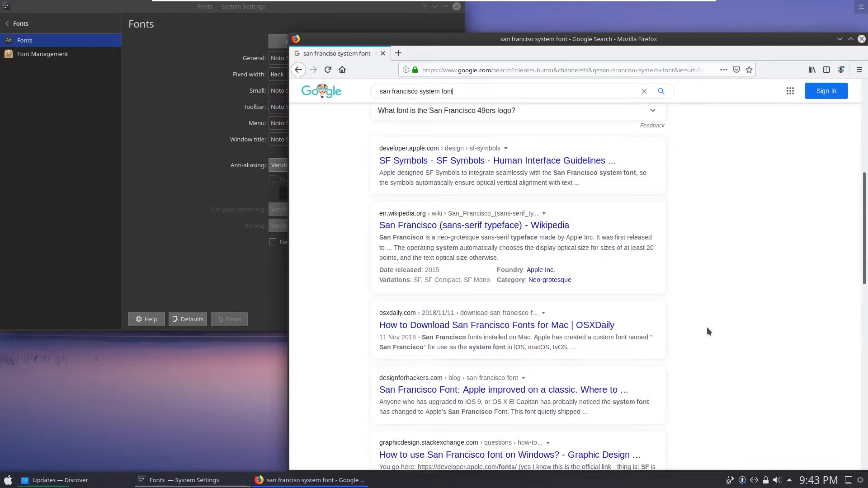
scroll(707, 327, "down", 3)
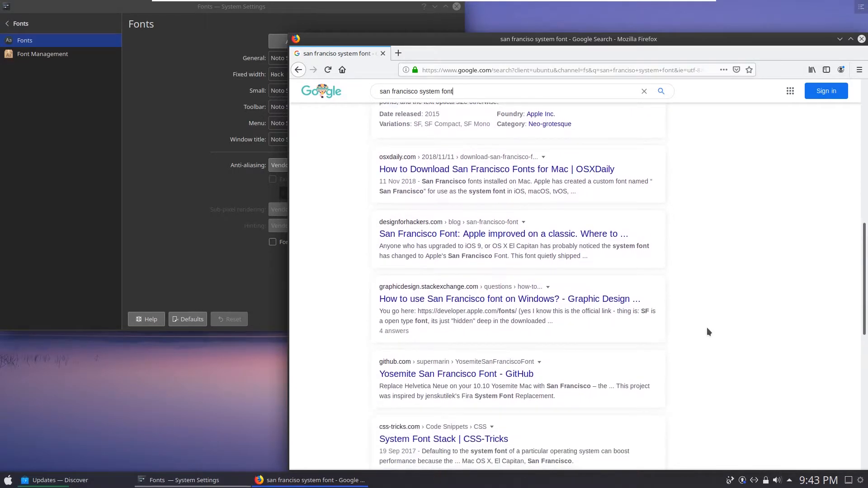
scroll(707, 327, "down", 2)
left_click(525, 312)
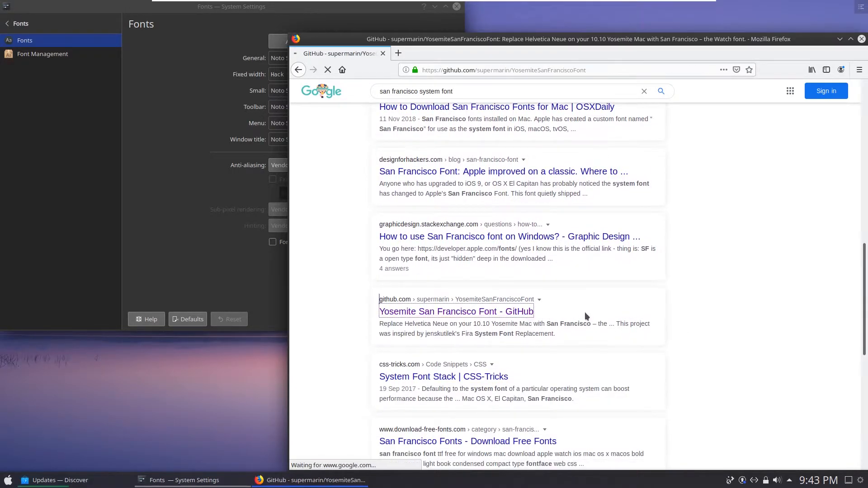
Review the repository's files and install instructions, then download it as a ZIP and save YosemiteSanFranciscoFont-master.zip
scroll(530, 313, "down", 3)
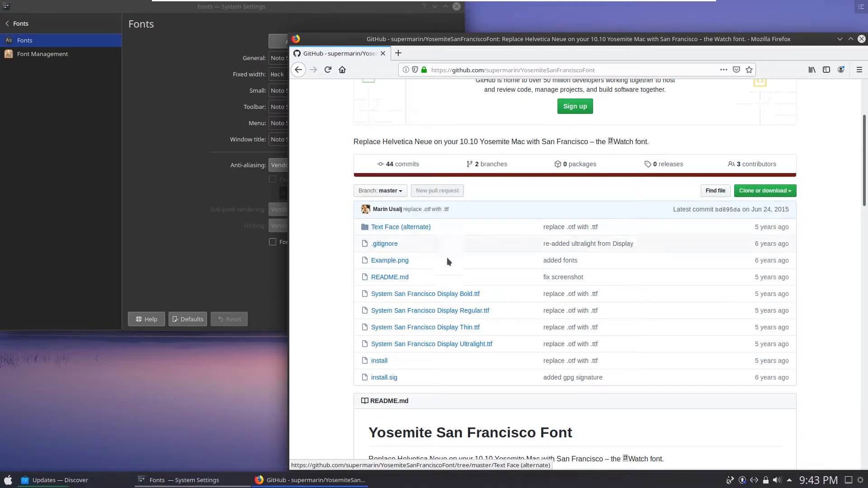
scroll(478, 281, "down", 6)
scroll(479, 282, "down", 8)
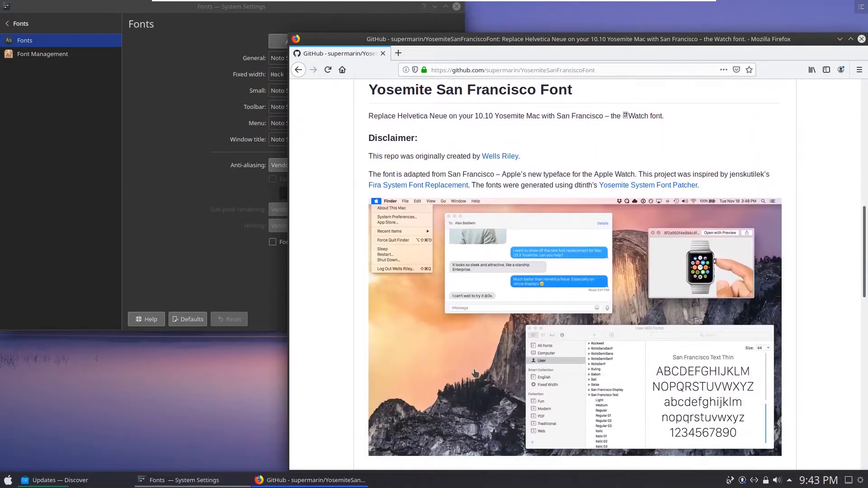
scroll(480, 353, "down", 2)
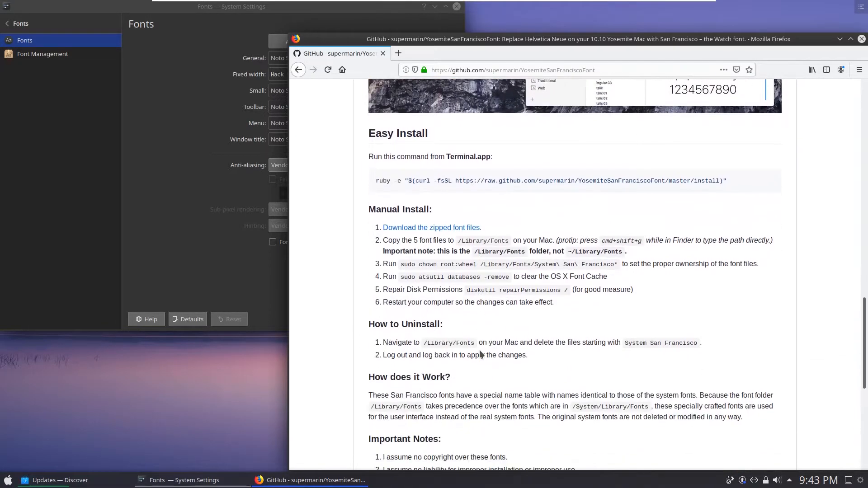
scroll(595, 338, "up", 15)
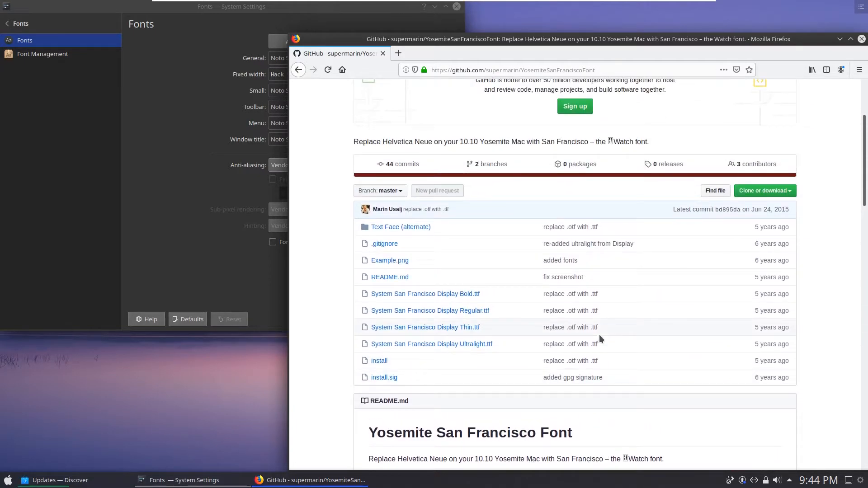
scroll(598, 334, "up", 2)
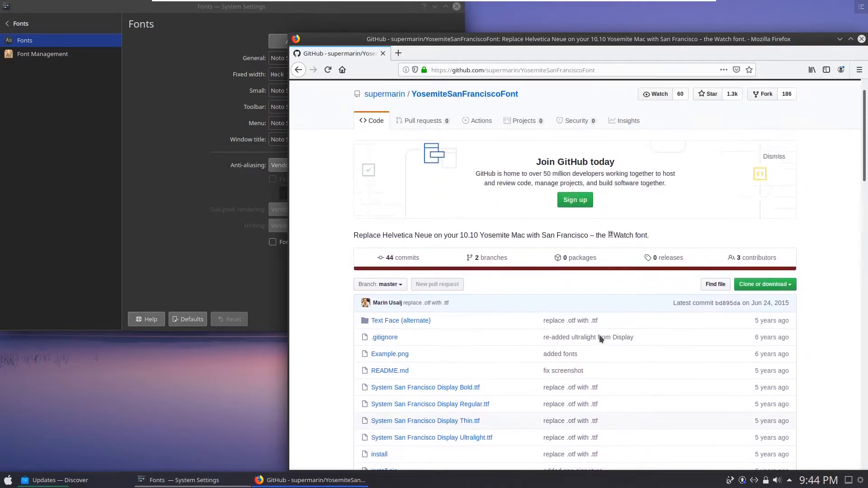
left_click(795, 288)
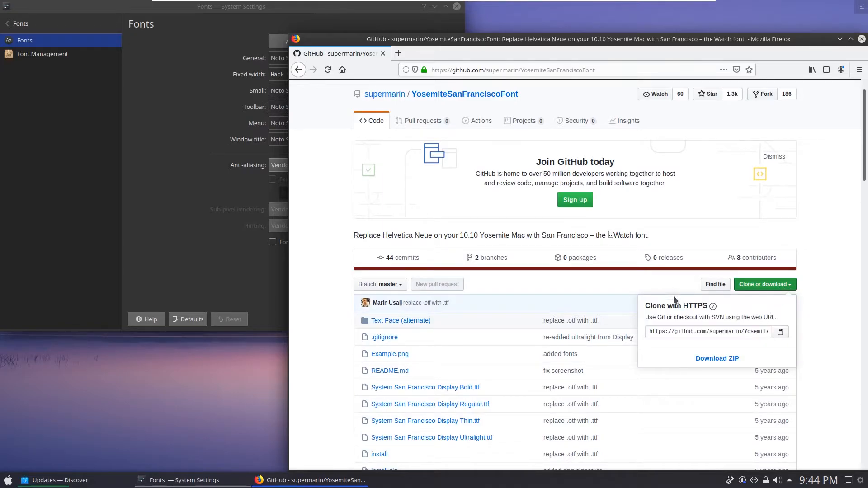
left_click(720, 361)
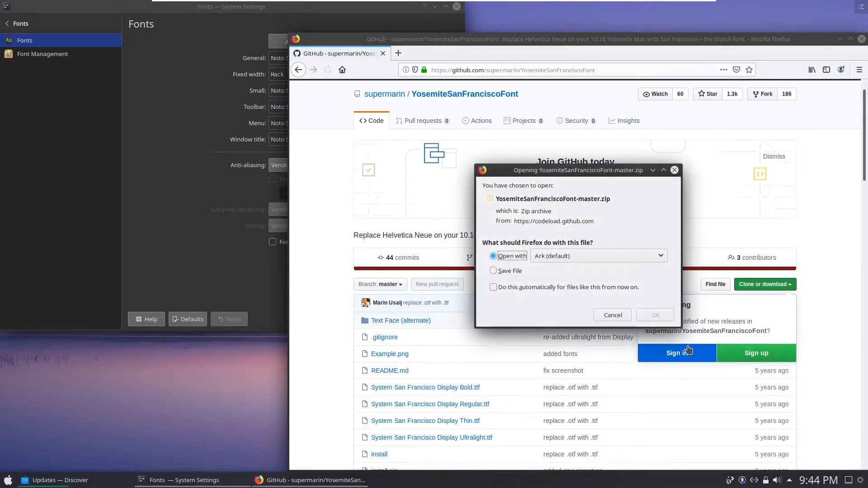
left_click(508, 271)
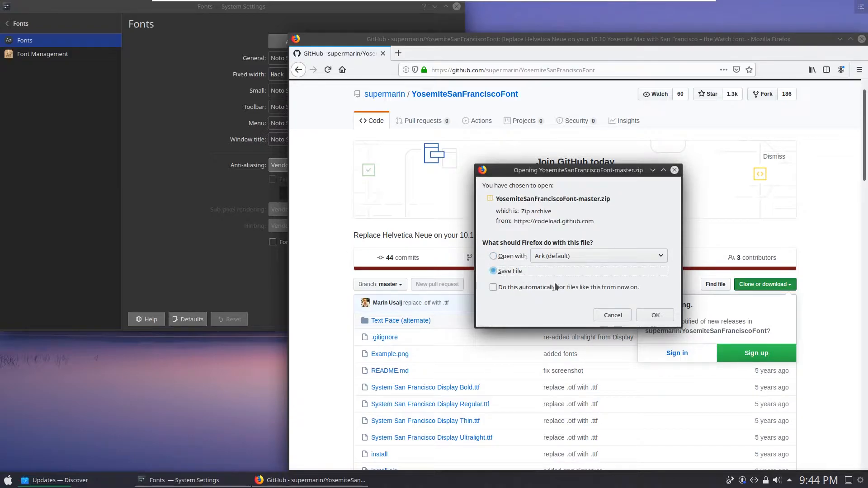
left_click(652, 319)
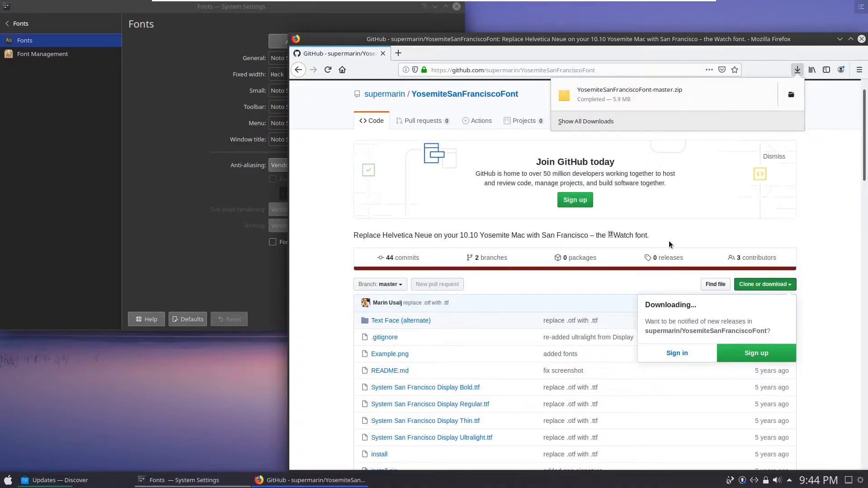
Show the downloaded YosemiteSanFranciscoFont-master.zip in its Dolphin folder and open it with Ark
left_click(795, 102)
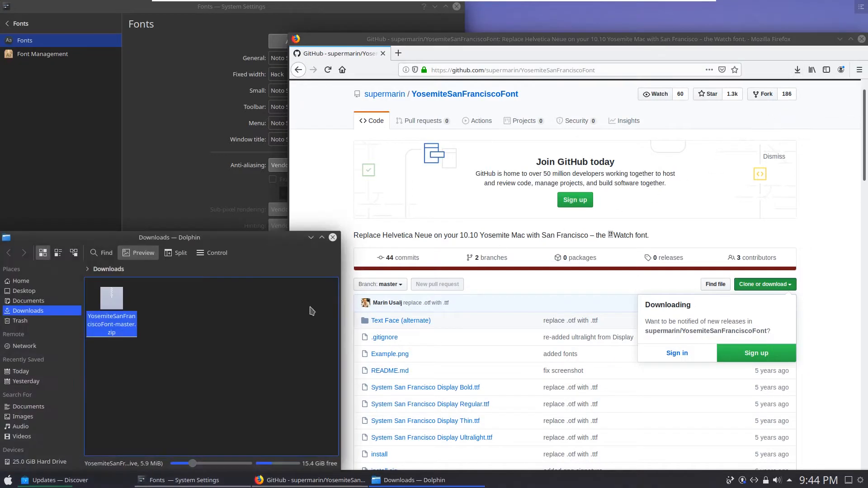
right_click(120, 323)
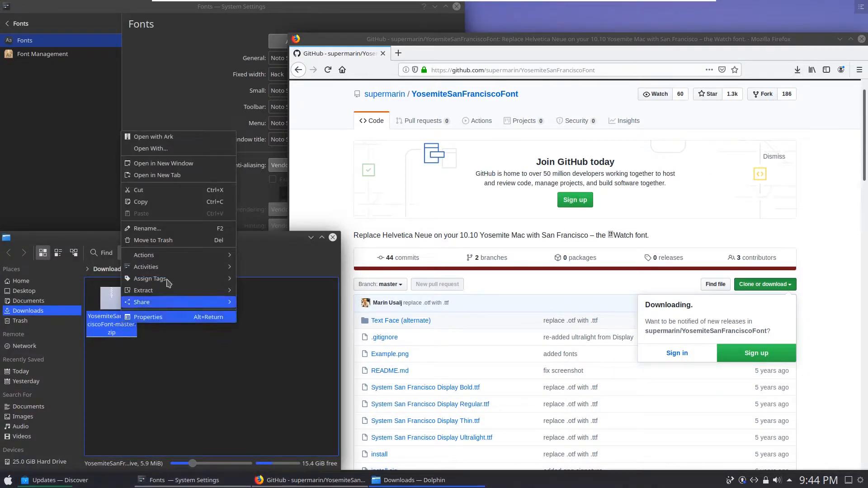
left_click(168, 149)
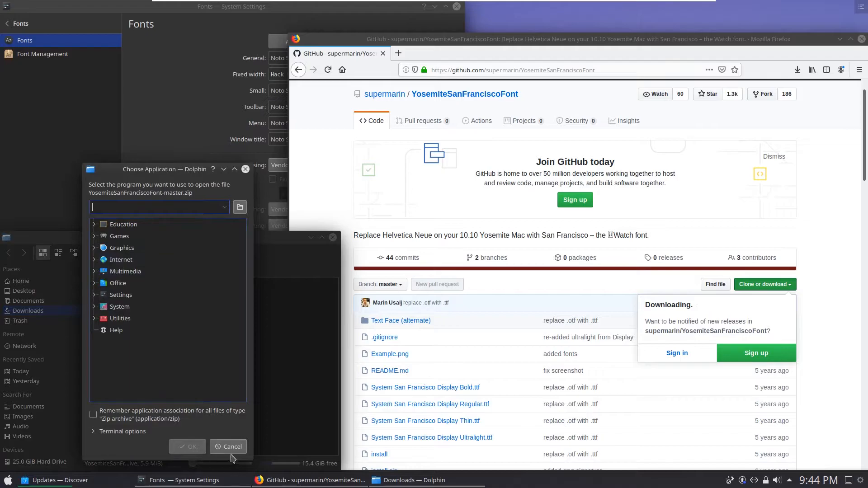
left_click(229, 447)
right_click(120, 312)
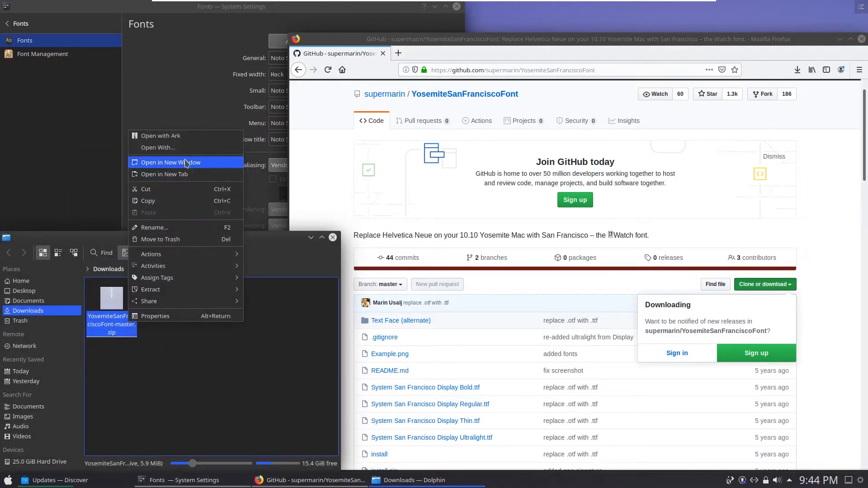
left_click(177, 138)
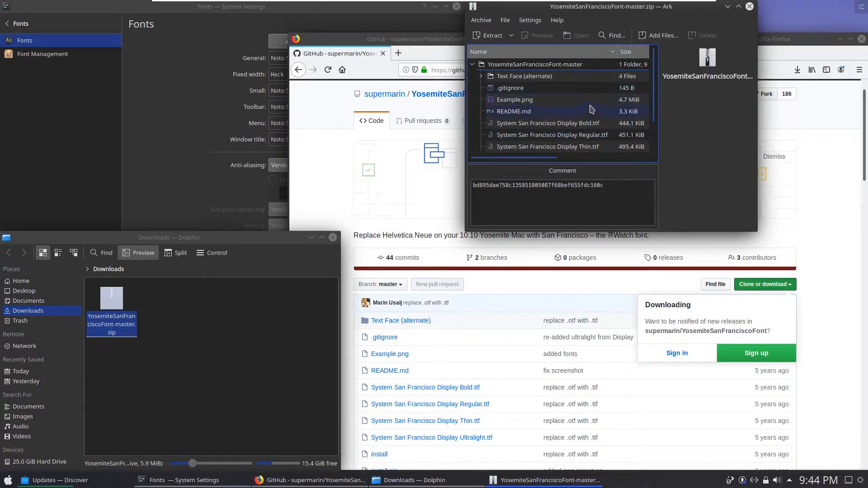
View the install file inside the archive and close its preview
scroll(605, 141, "down", 1)
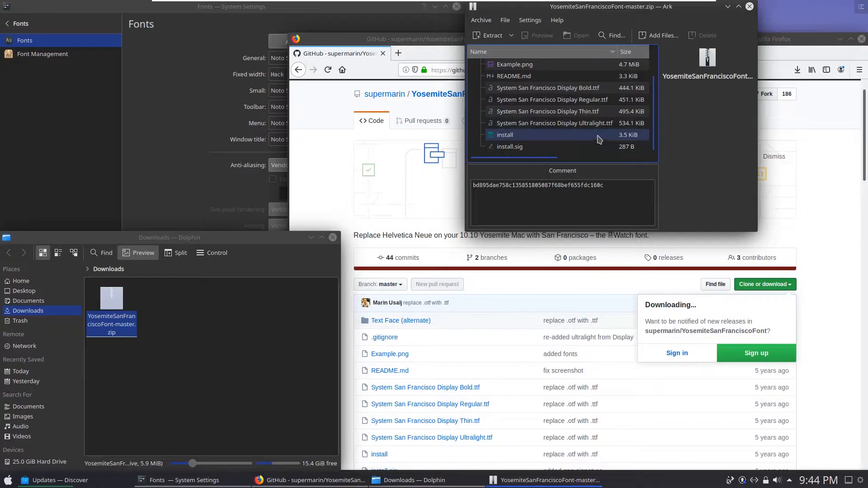
double_click(597, 134)
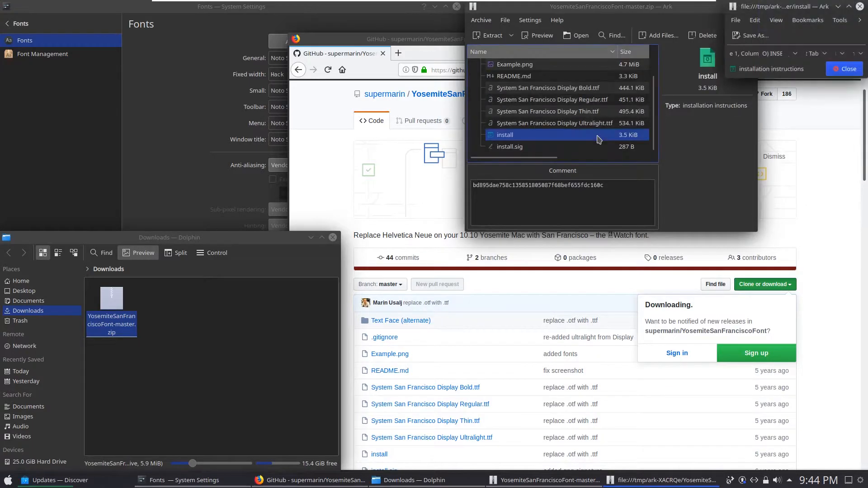
left_click(860, 8)
Extract the YosemiteSanFranciscoFont-master folder from the archive into Downloads and open the extracted folder in Dolphin
scroll(549, 84, "up", 1)
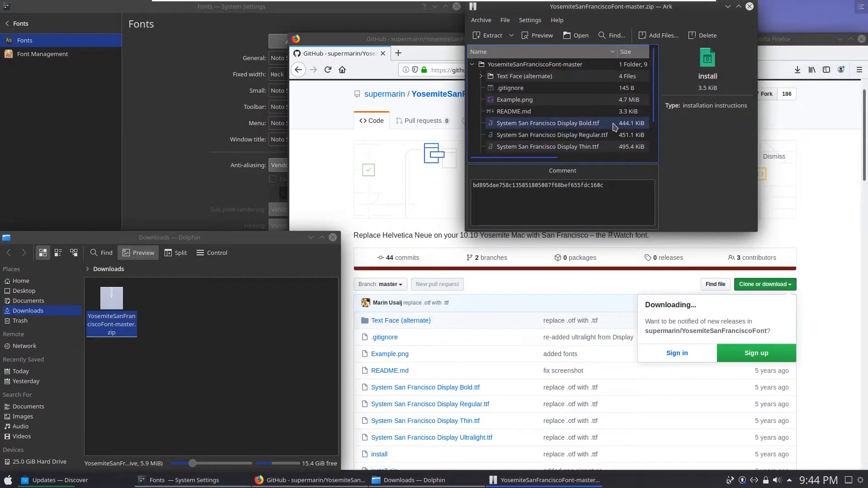
left_click(543, 64)
left_click(491, 35)
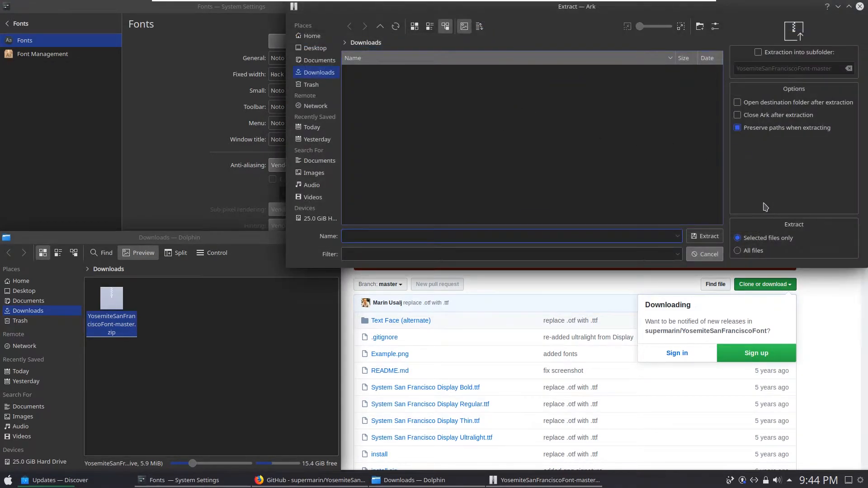
left_click(706, 236)
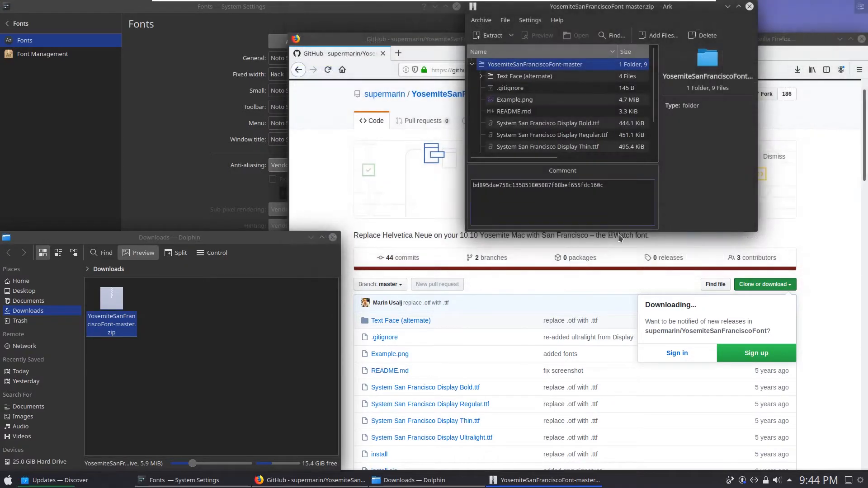
left_click(108, 315)
double_click(108, 315)
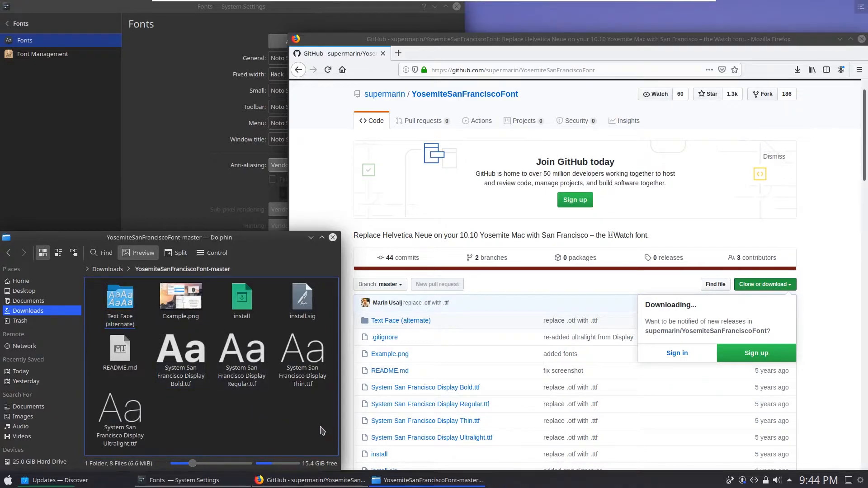
Read through the extracted install script in Kate and close the editor
double_click(239, 307)
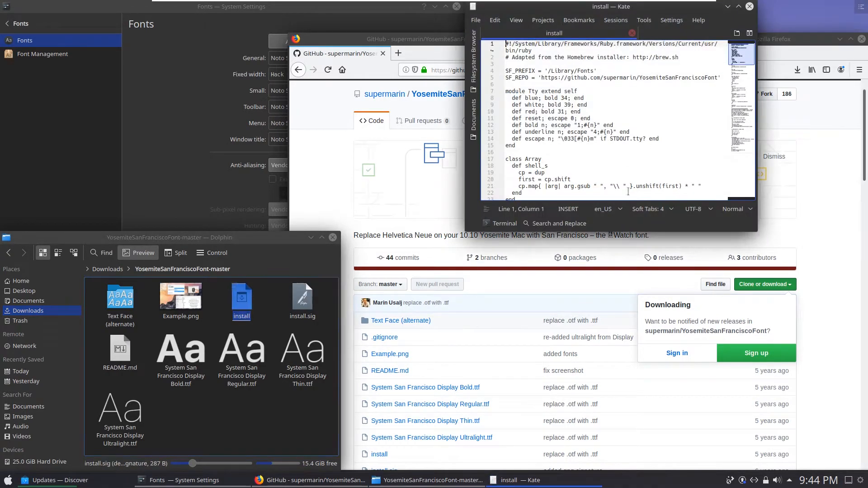
scroll(637, 172, "down", 1)
scroll(637, 172, "down", 4)
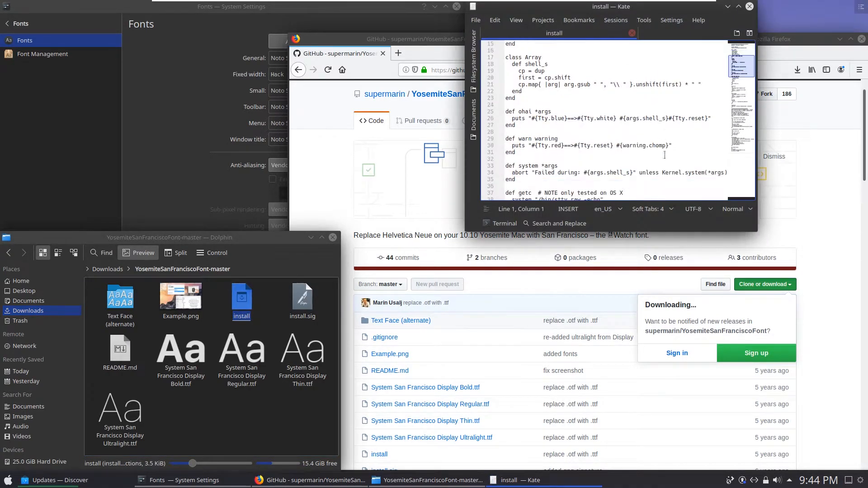
left_click(750, 6)
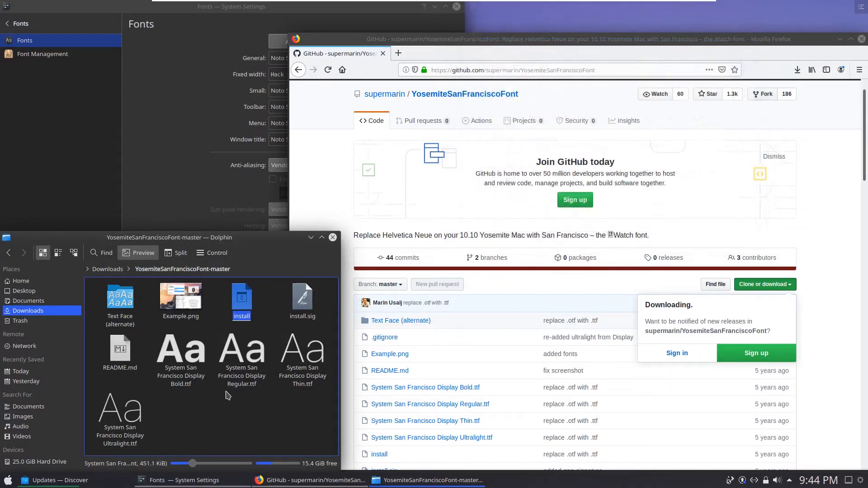
Install System San Francisco Display Regular.ttf system-wide, authenticating with the account password, and dismiss the completion dialog
double_click(242, 365)
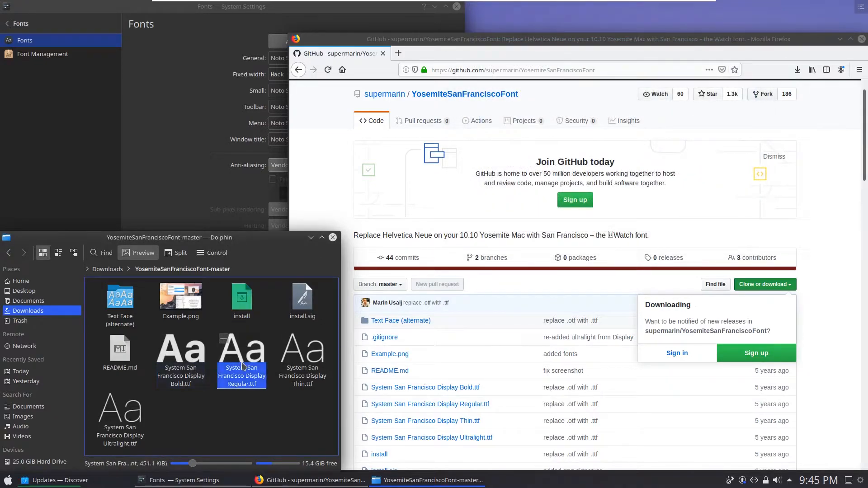
left_click(734, 220)
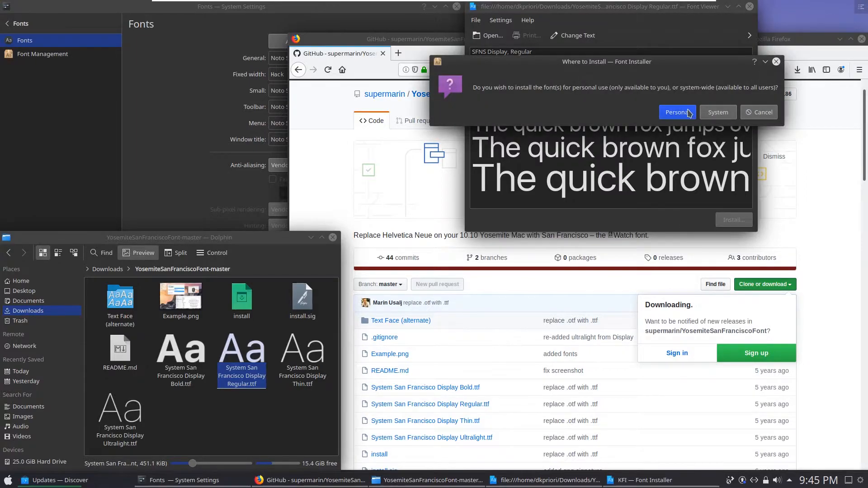
left_click(689, 113)
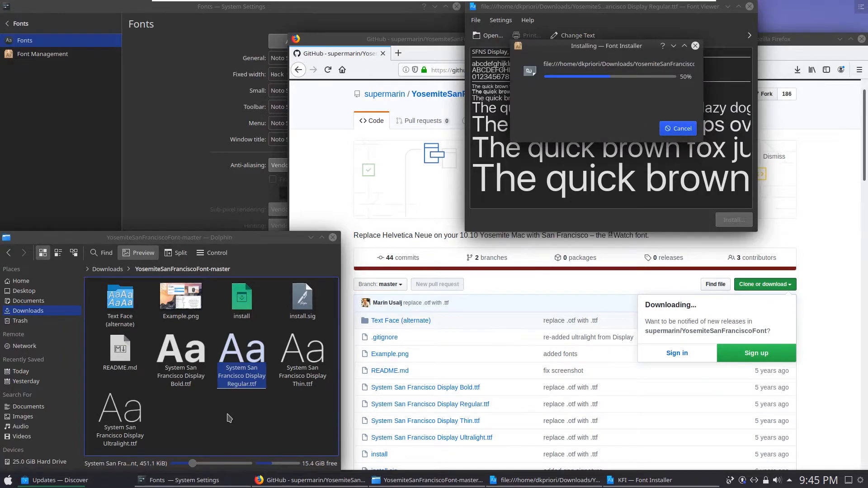
type("***********")
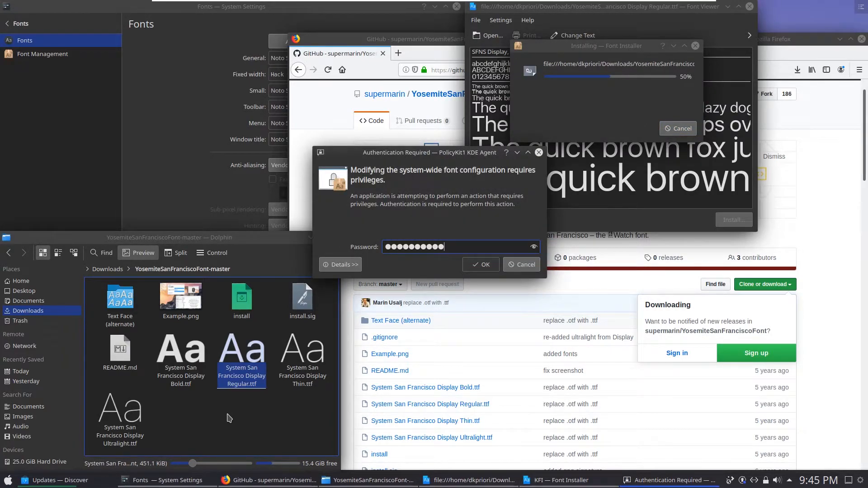
left_click(472, 270)
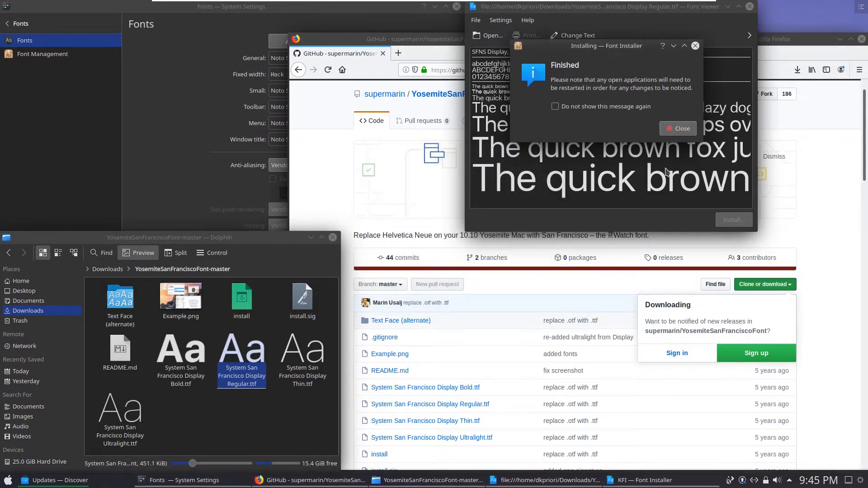
left_click(678, 128)
Open System San Francisco Display Bold.ttf in the font viewer and install it system-wide
left_click(195, 364)
double_click(194, 364)
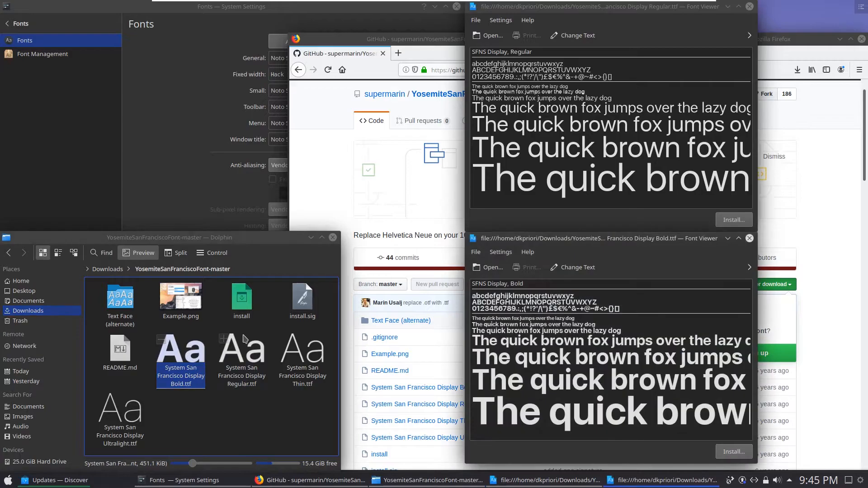
left_click(730, 453)
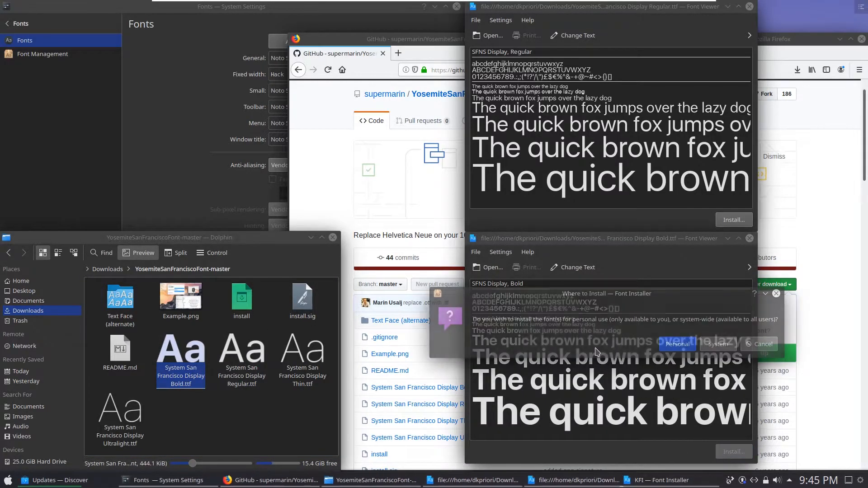
left_click(691, 345)
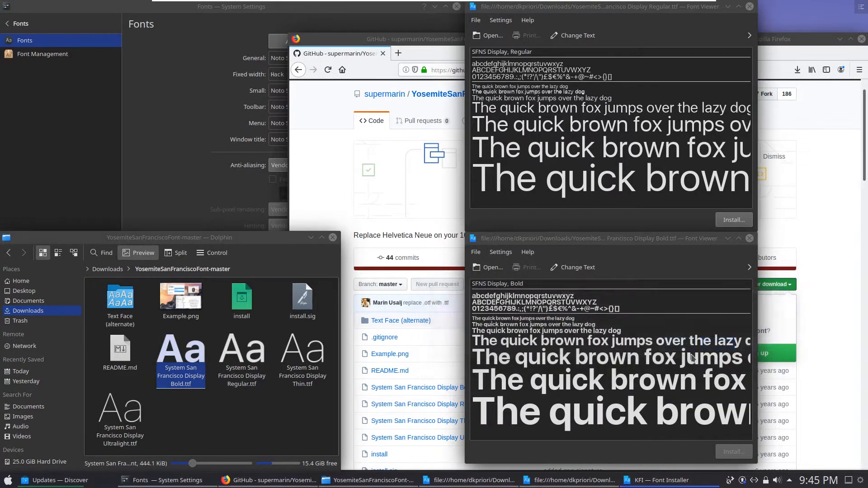
left_click(679, 360)
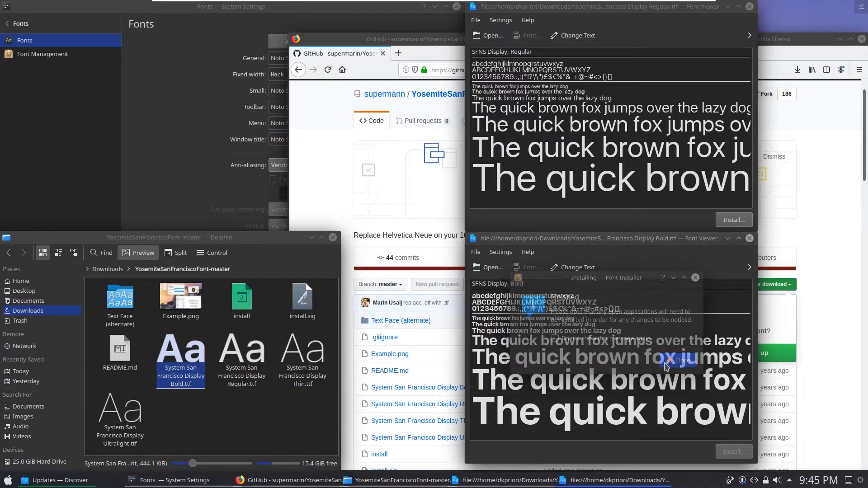
Open System San Francisco Display Thin.ttf in the font viewer and install it system-wide
left_click(318, 381)
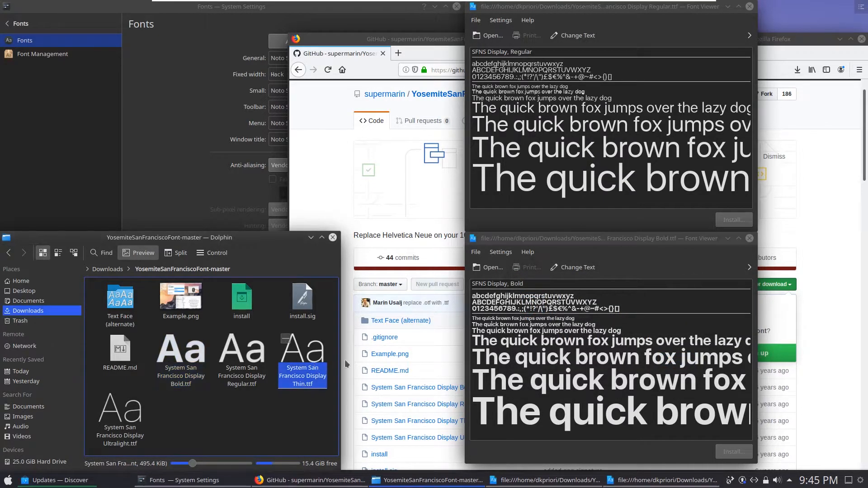
left_click(267, 220)
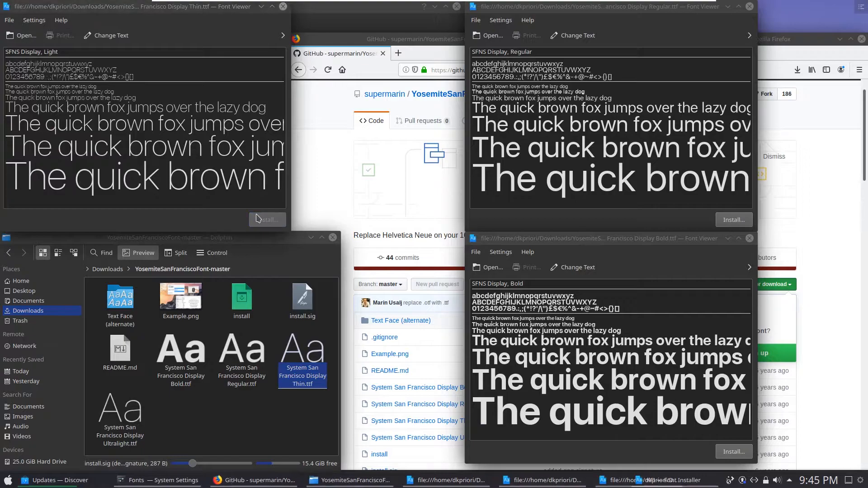
left_click(286, 116)
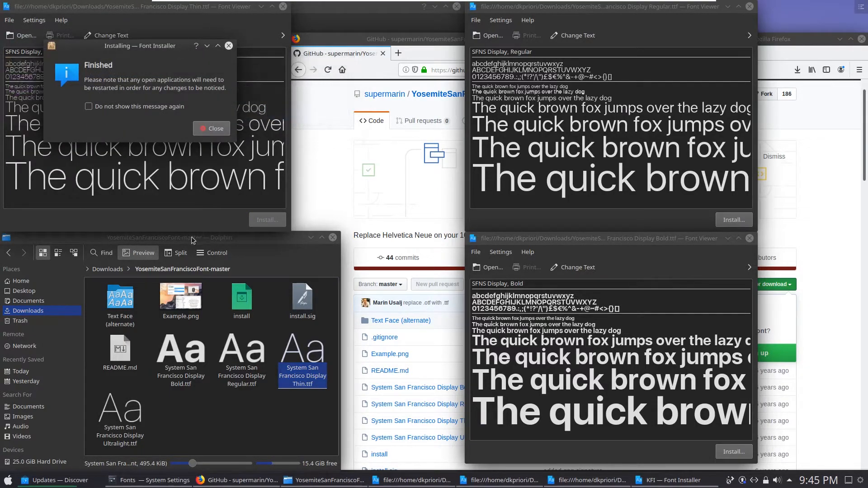
left_click(214, 129)
Open System San Francisco Display Ultralight.ttf in the font viewer and close all four font viewer windows
left_click(115, 423)
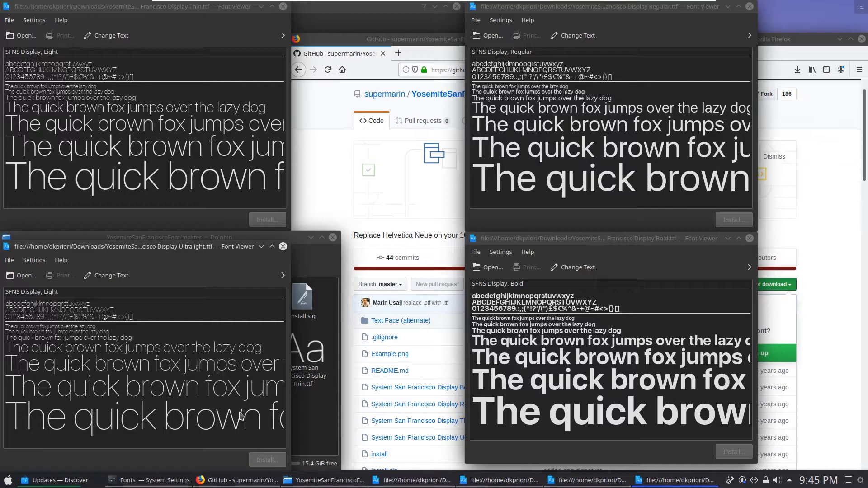
left_click_drag(244, 275, 324, 258)
left_click(749, 238)
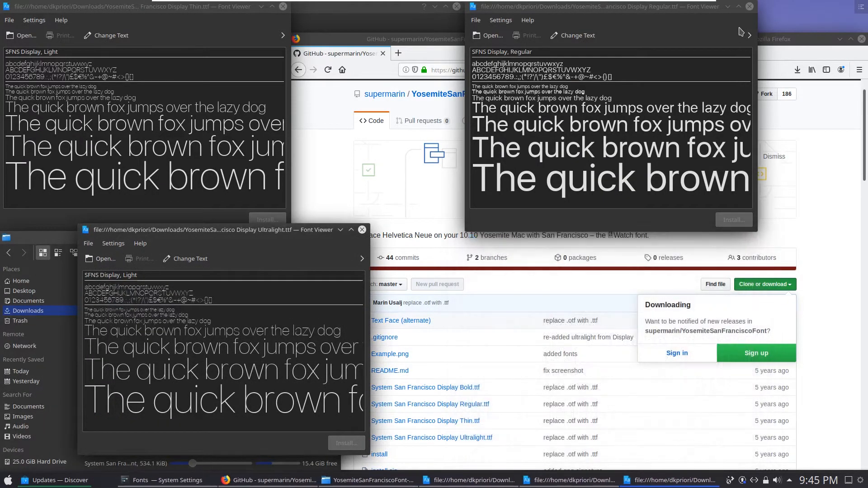
left_click(749, 6)
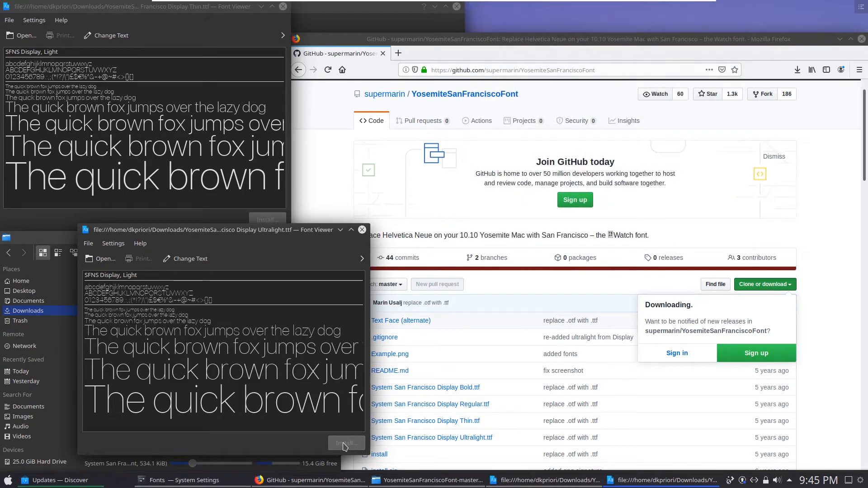
left_click(362, 230)
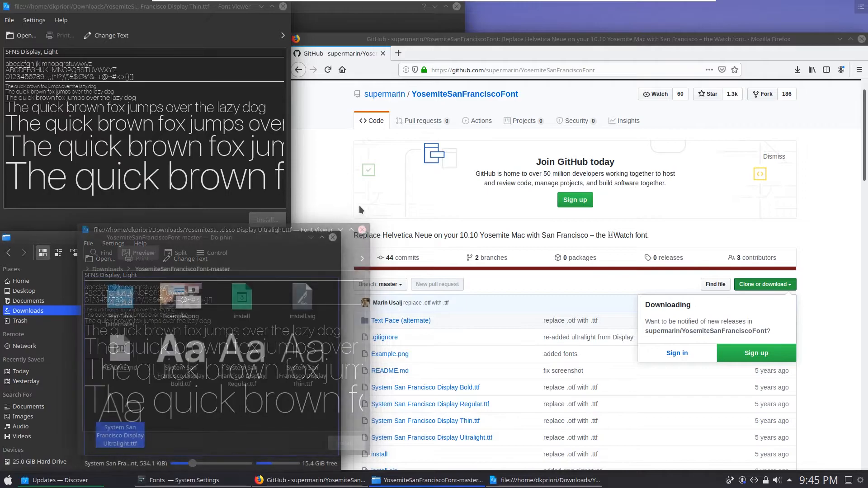
left_click(283, 6)
Recheck the Ultralight font in the font viewer, and clear the viewer, Dolphin and Firefox windows away from the Fonts settings
double_click(126, 444)
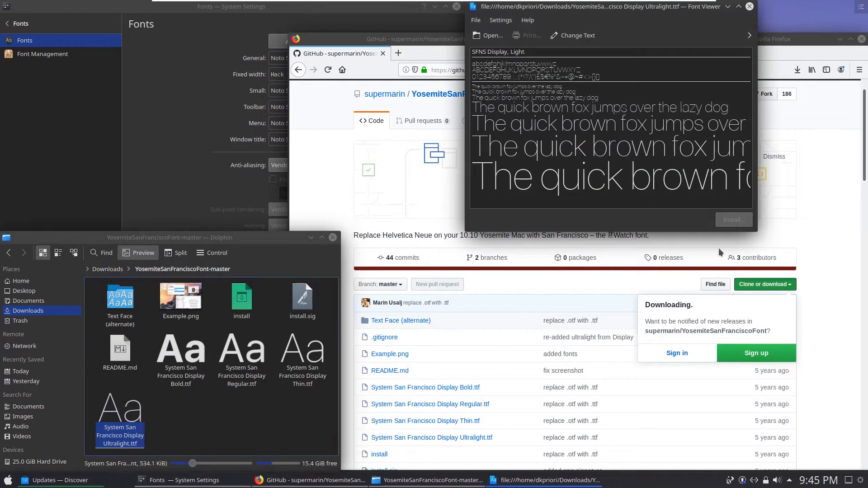
left_click(750, 6)
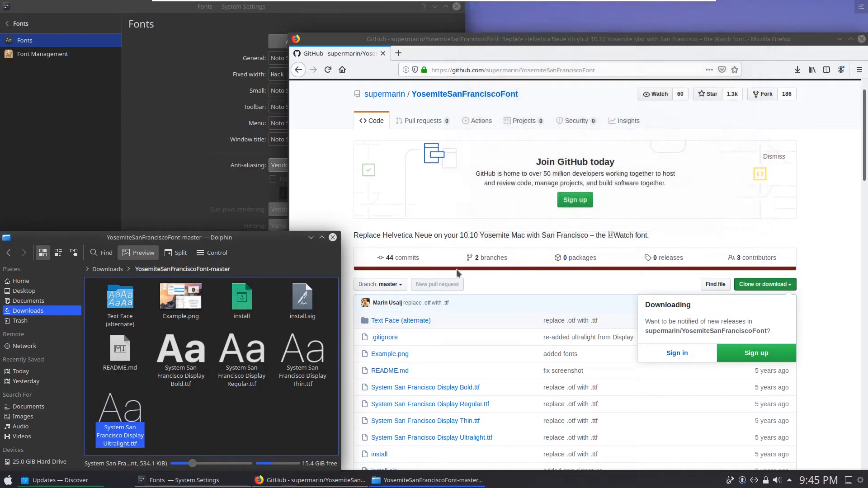
left_click(333, 237)
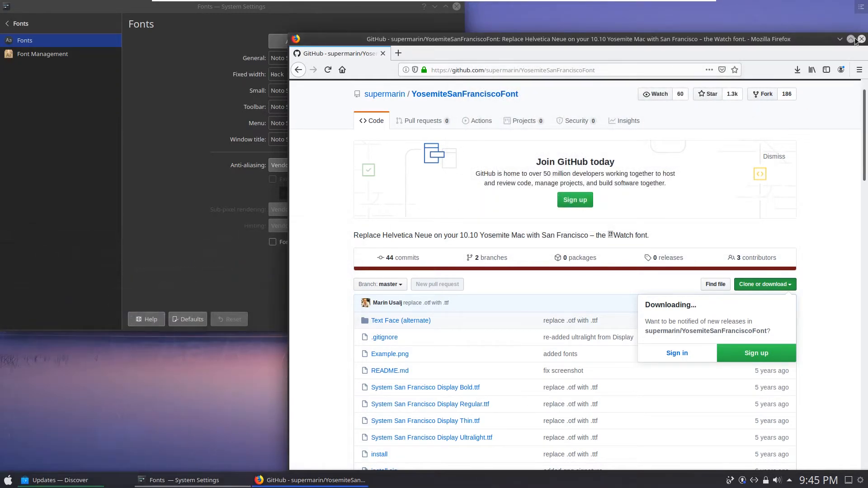
left_click(840, 40)
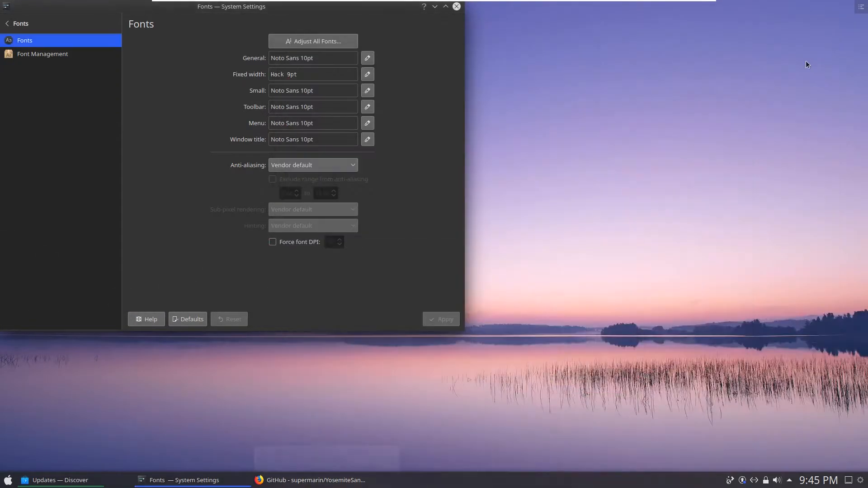
Open the font selection for the General font and look through the font list for the San Francisco family
left_click(368, 59)
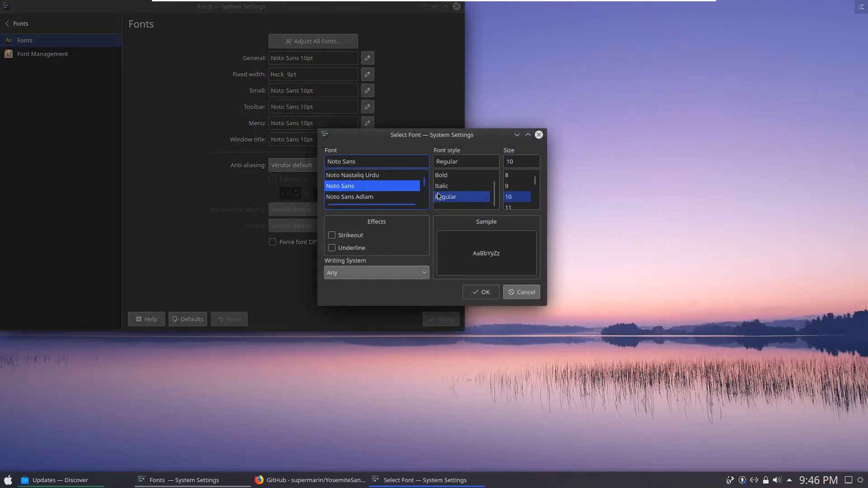
left_click_drag(426, 186, 426, 193)
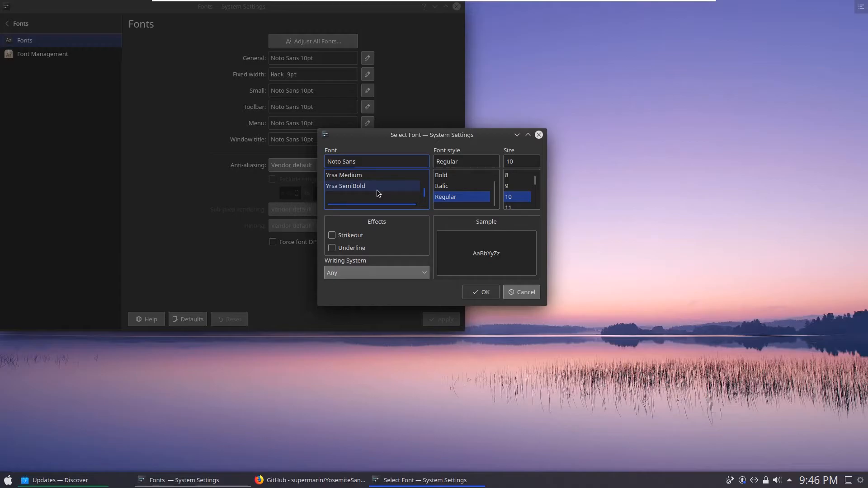
scroll(376, 189, "up", 1)
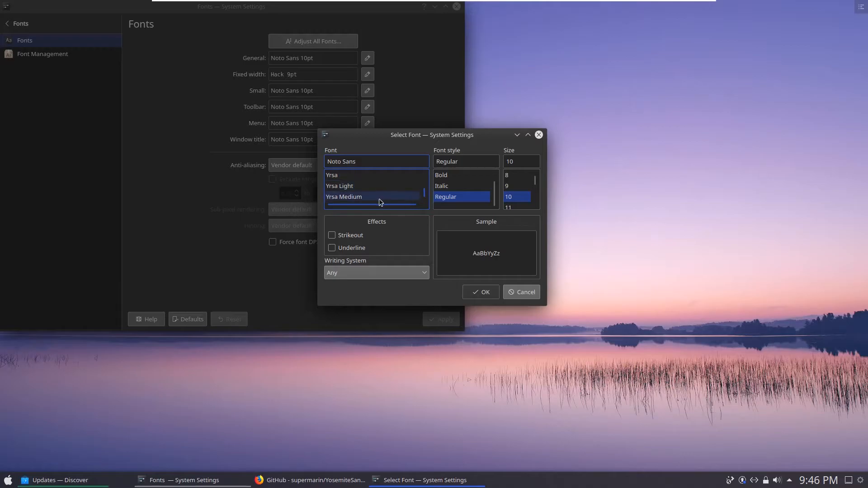
scroll(381, 185, "up", 1)
scroll(381, 185, "down", 1)
scroll(382, 186, "up", 1)
scroll(382, 188, "down", 1)
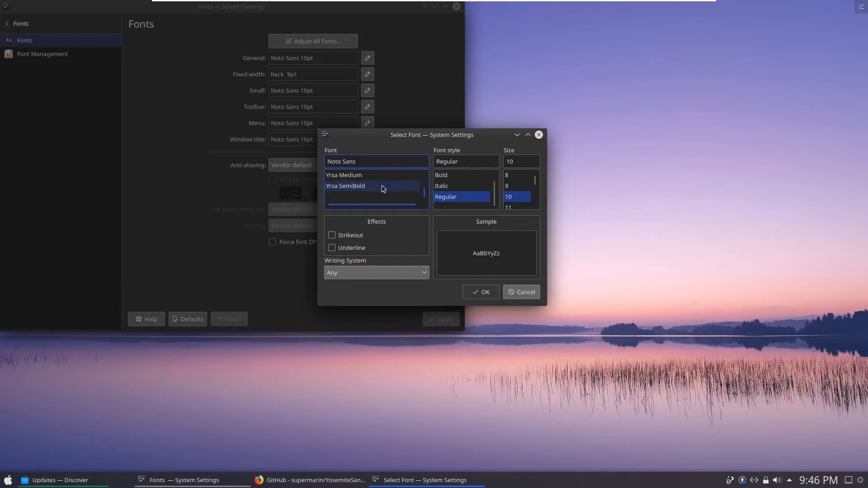
scroll(383, 188, "up", 4)
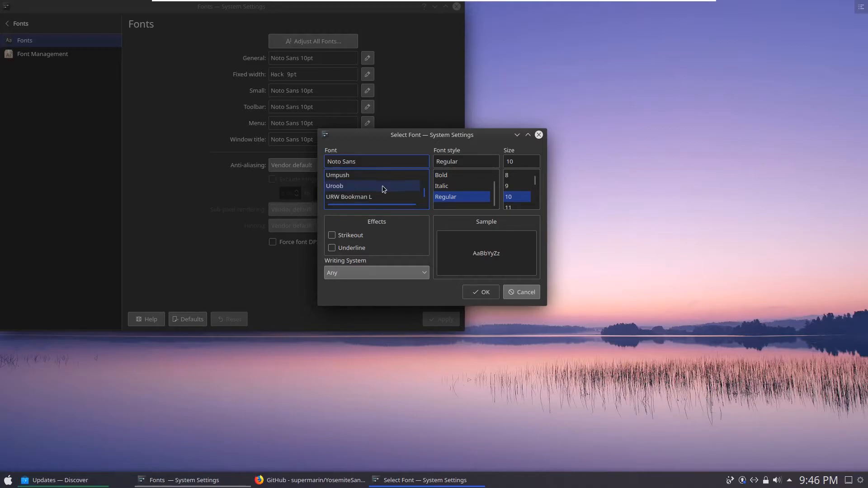
scroll(381, 186, "up", 6)
scroll(382, 185, "up", 3)
scroll(382, 186, "up", 4)
scroll(383, 186, "up", 6)
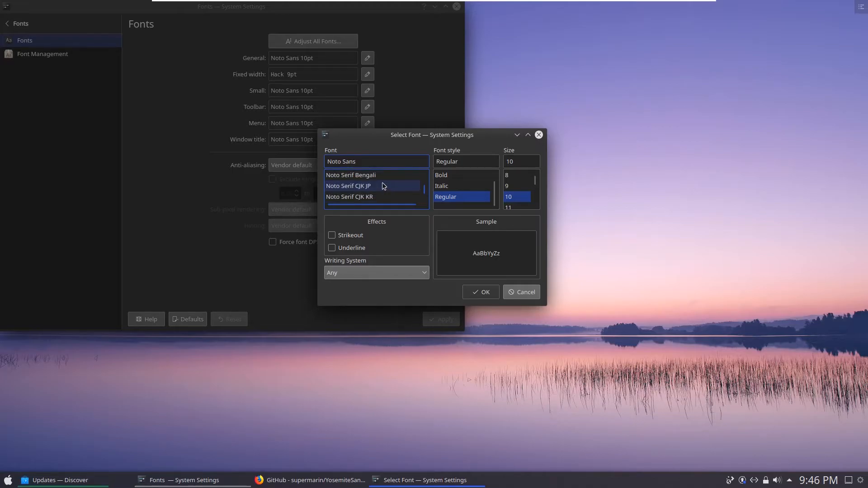
scroll(387, 182, "up", 2)
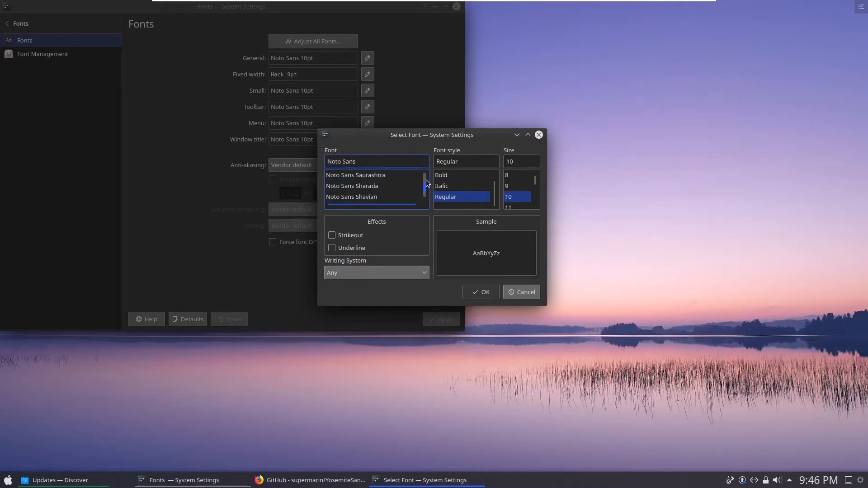
left_click_drag(426, 187, 428, 176)
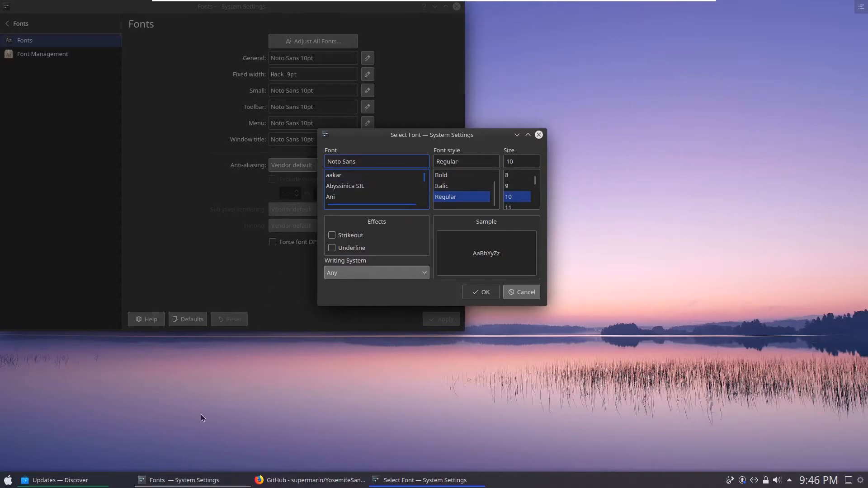
Check the font file names in Downloads/YosemiteSanFranciscoFont-master with Dolphin and close the file manager
left_click(8, 480)
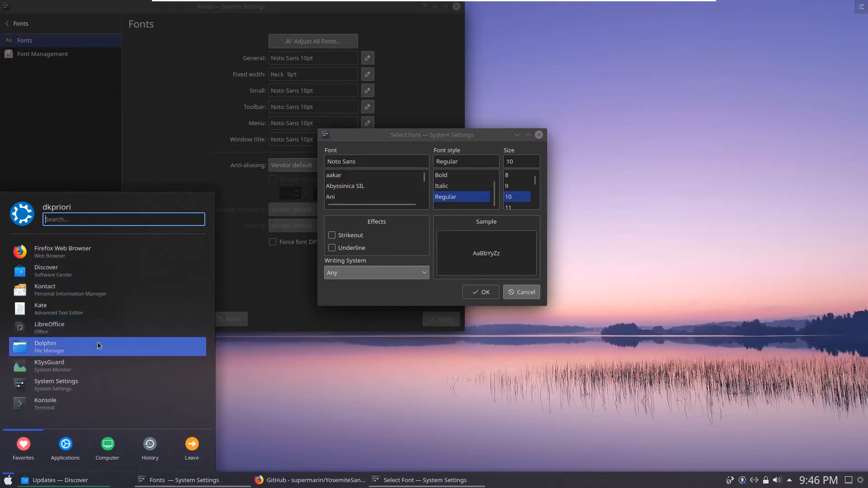
left_click(185, 343)
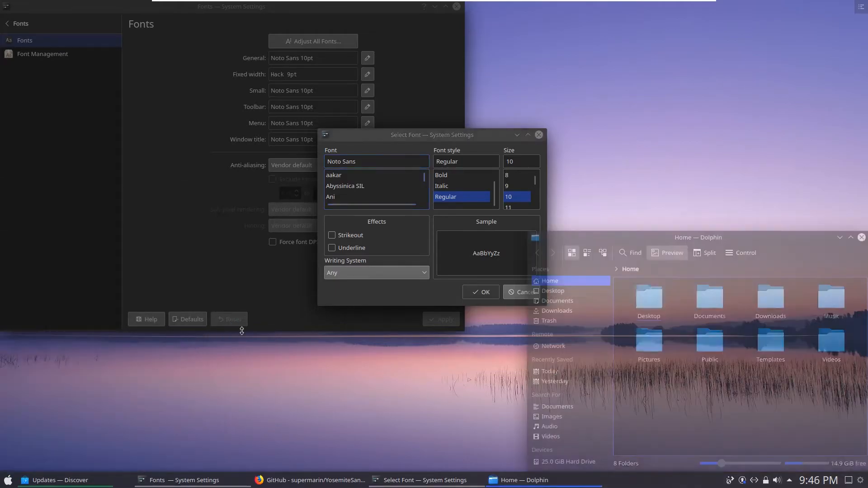
left_click(782, 311)
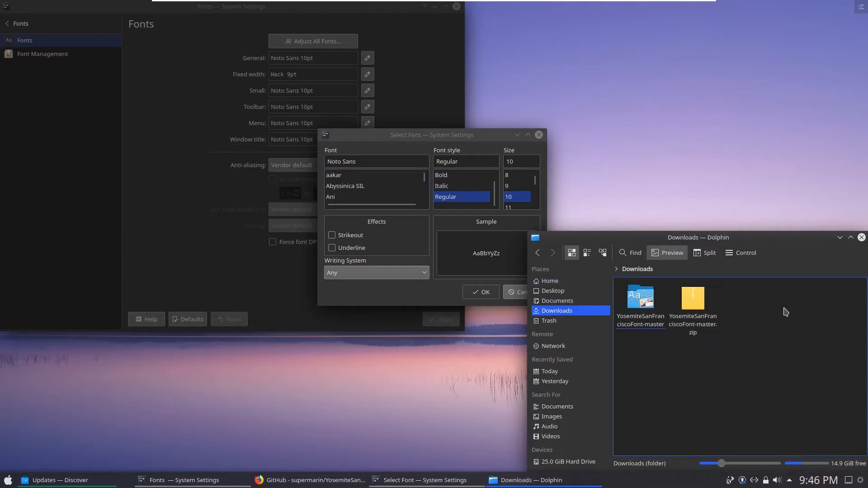
left_click(650, 329)
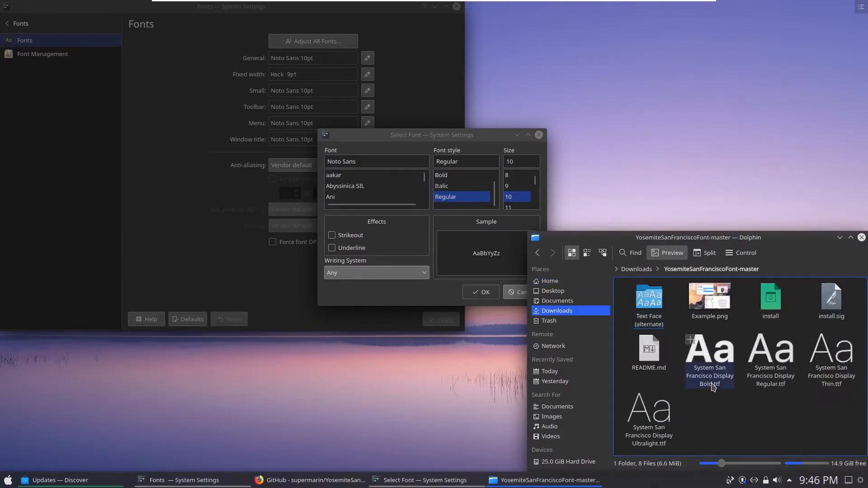
left_click(861, 238)
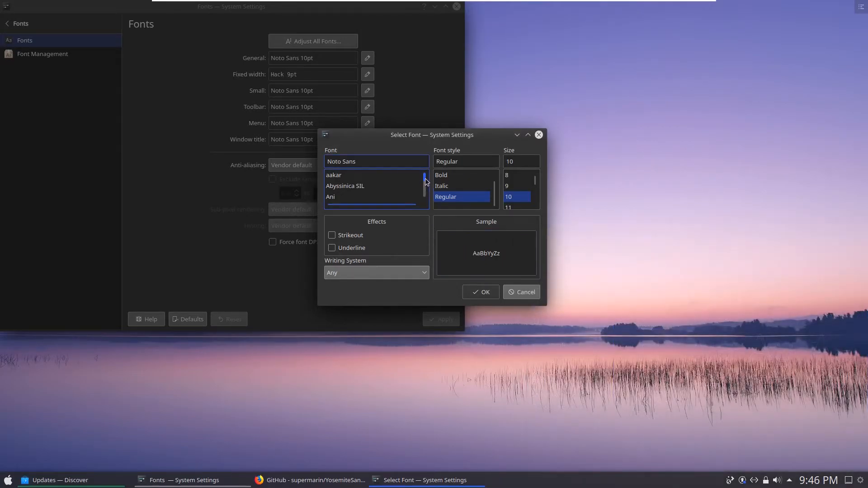
Look through the entire list of fonts for the San Francisco family and cancel the General font selection
left_click_drag(425, 182, 425, 196)
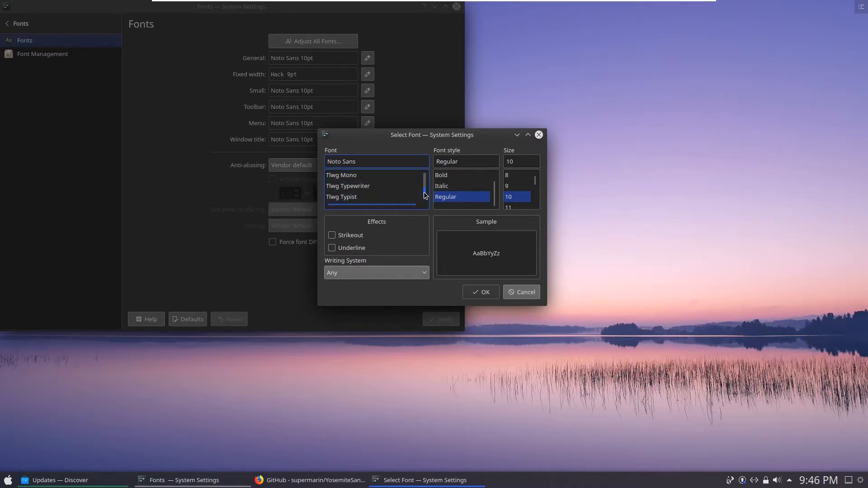
scroll(425, 195, "up", 3)
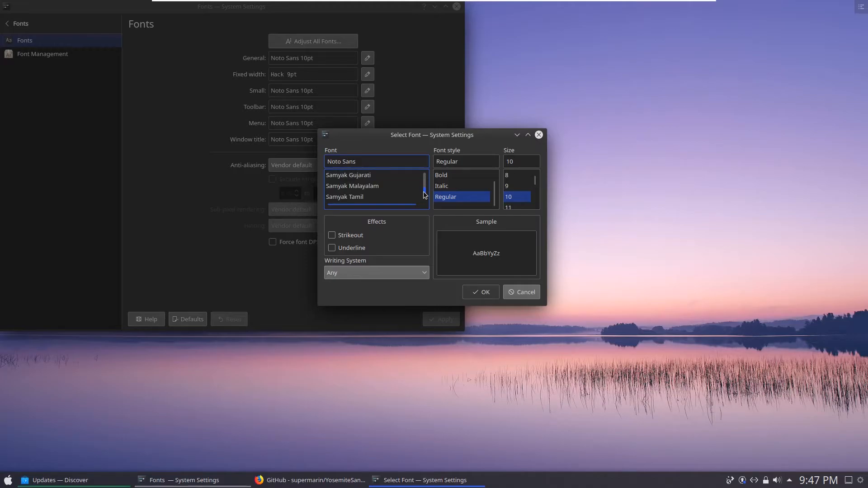
scroll(368, 176, "up", 1)
scroll(375, 186, "down", 1)
scroll(378, 184, "down", 4)
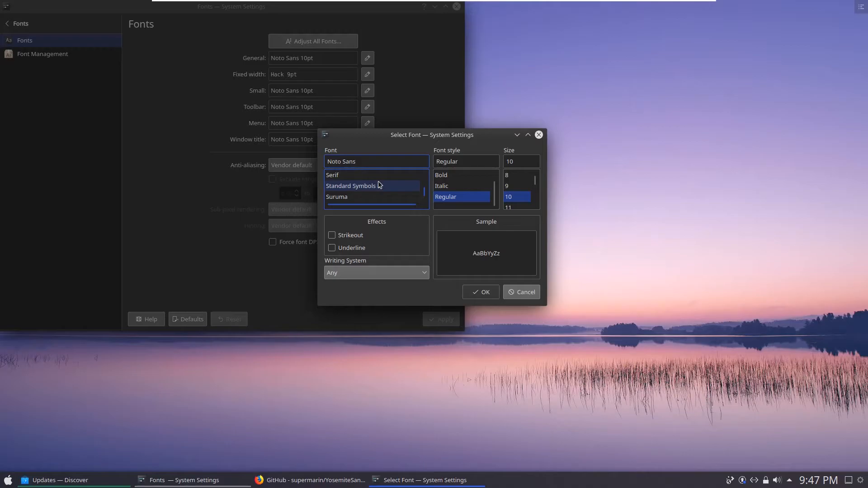
scroll(391, 183, "down", 5)
scroll(390, 183, "down", 2)
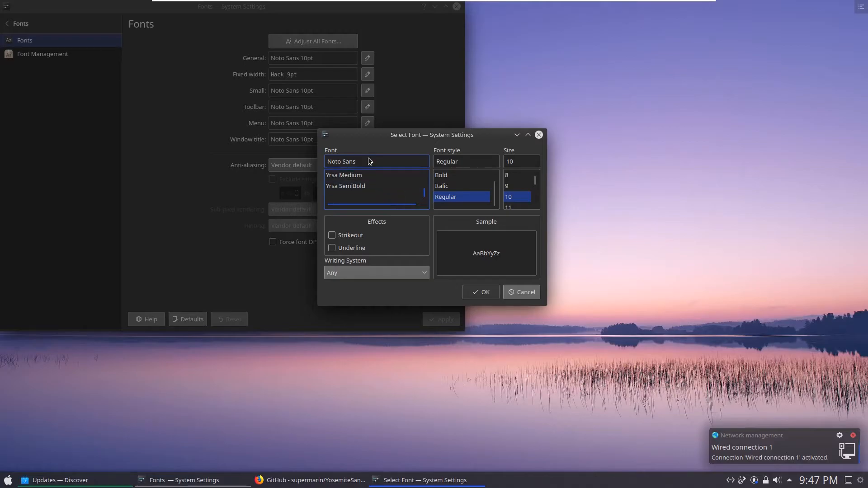
scroll(396, 192, "up", 1)
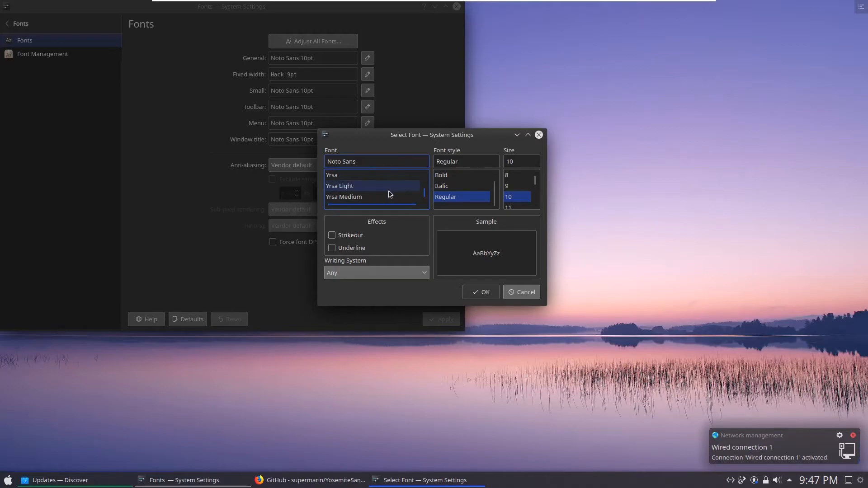
left_click(378, 179)
scroll(382, 181, "up", 1)
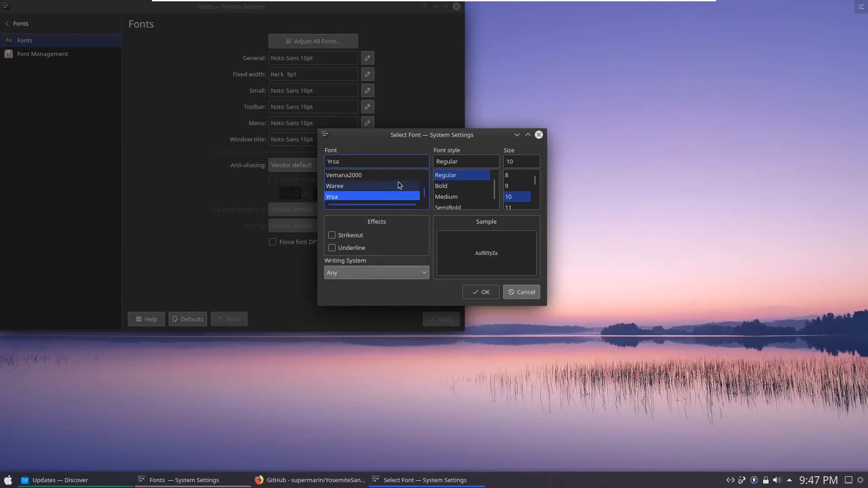
scroll(398, 184, "up", 3)
scroll(397, 180, "up", 8)
scroll(398, 183, "up", 6)
scroll(403, 183, "up", 8)
scroll(403, 184, "up", 8)
scroll(404, 182, "up", 6)
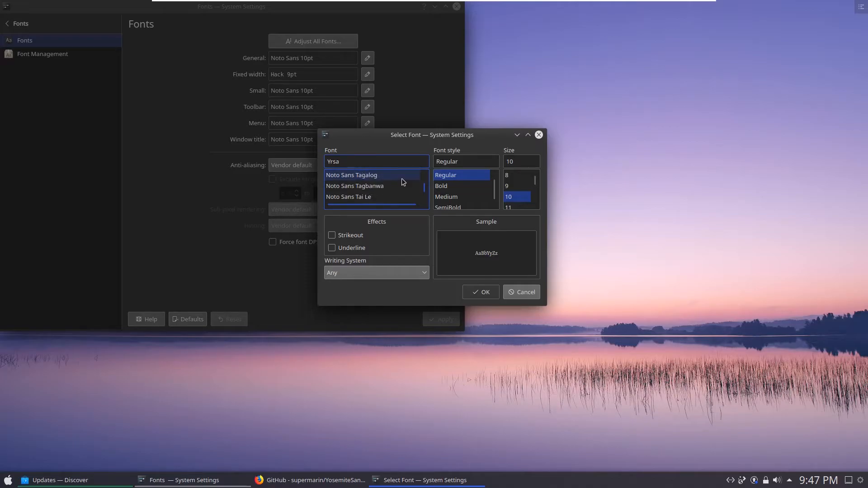
scroll(401, 178, "up", 6)
scroll(403, 181, "up", 6)
scroll(403, 183, "up", 6)
scroll(403, 183, "up", 6)
scroll(403, 181, "up", 6)
scroll(404, 183, "up", 6)
scroll(404, 183, "up", 3)
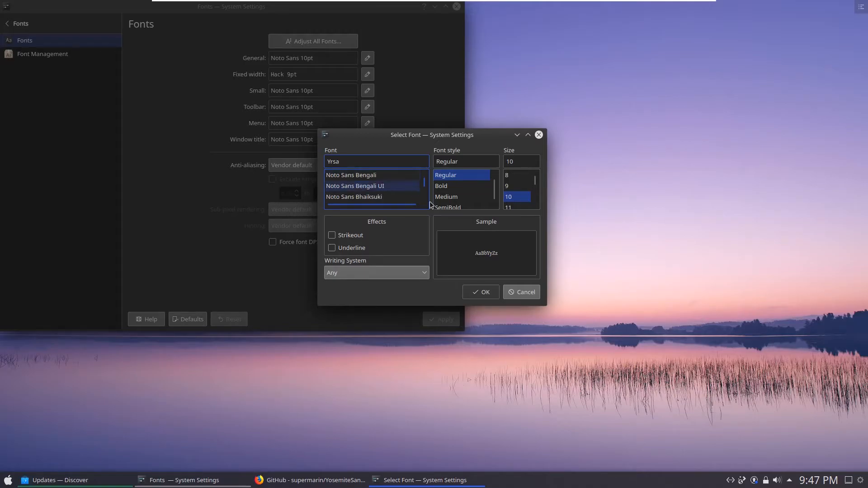
mouse_move(808, 483)
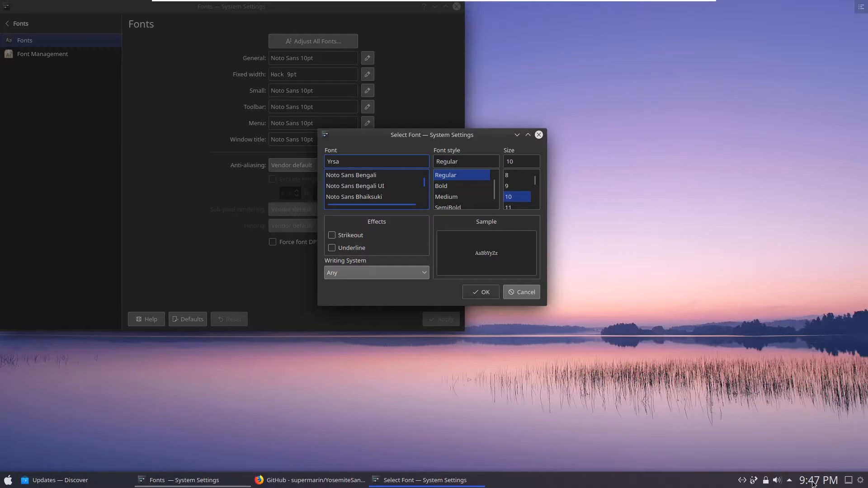
scroll(410, 197, "up", 5)
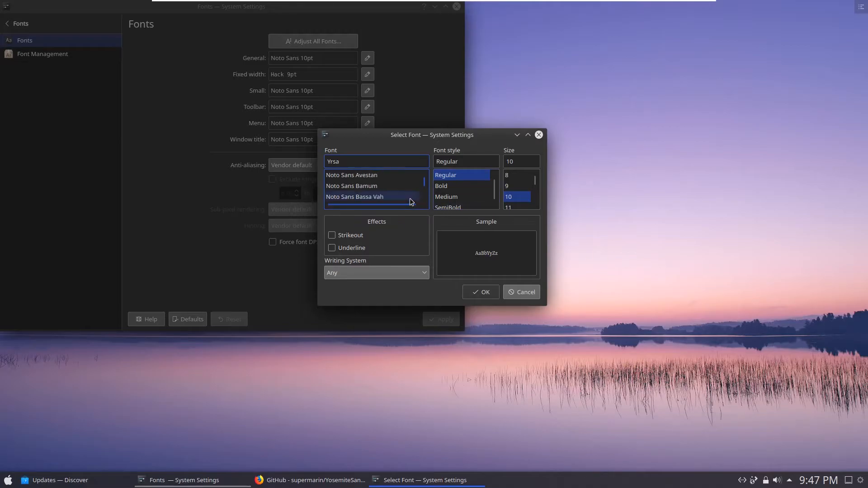
scroll(409, 197, "up", 5)
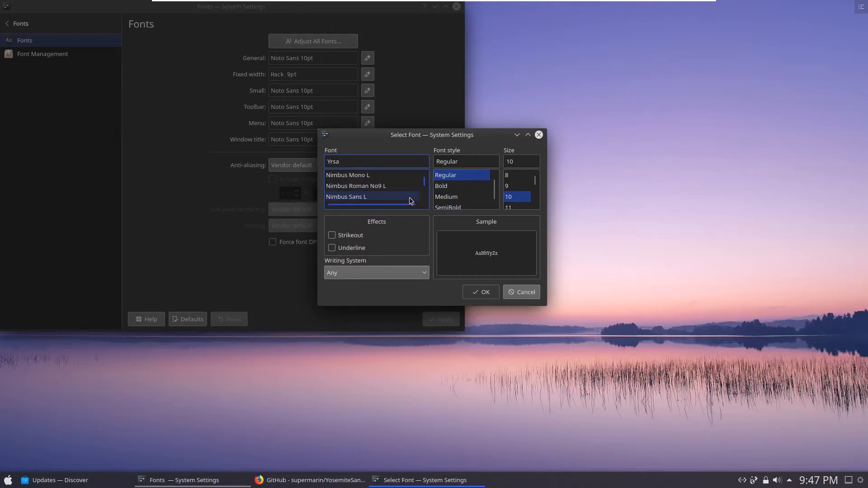
scroll(409, 197, "up", 2)
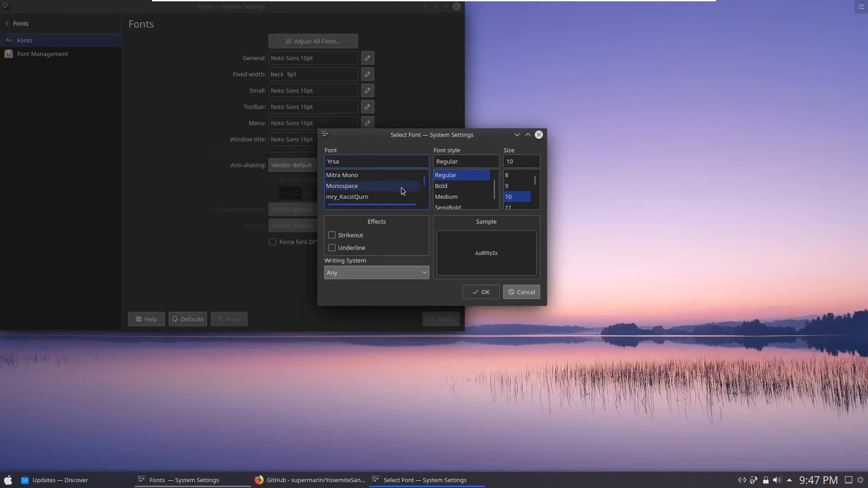
scroll(381, 192, "up", 3)
scroll(379, 186, "up", 5)
scroll(379, 186, "up", 12)
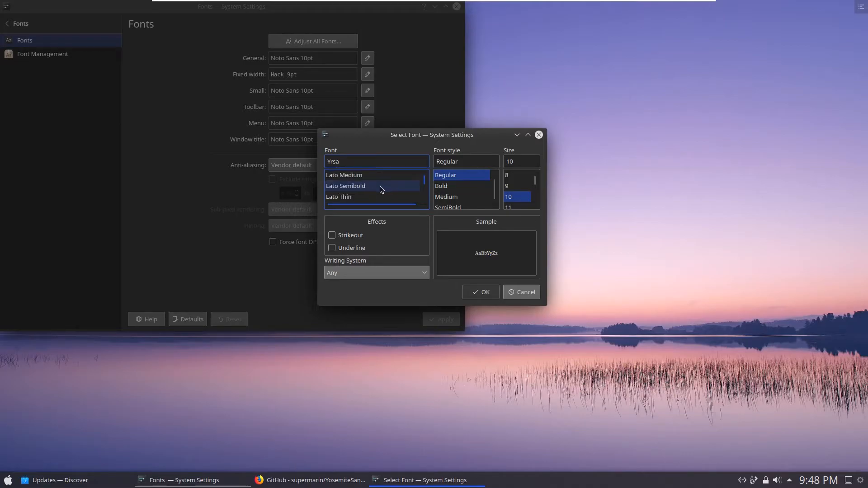
scroll(380, 186, "up", 10)
scroll(381, 186, "up", 10)
scroll(381, 187, "up", 8)
scroll(381, 186, "up", 3)
scroll(381, 187, "up", 4)
scroll(381, 187, "down", 6)
scroll(382, 186, "down", 2)
scroll(381, 186, "down", 2)
scroll(381, 187, "down", 7)
scroll(381, 188, "down", 8)
scroll(381, 188, "down", 7)
scroll(383, 188, "down", 3)
left_click(523, 293)
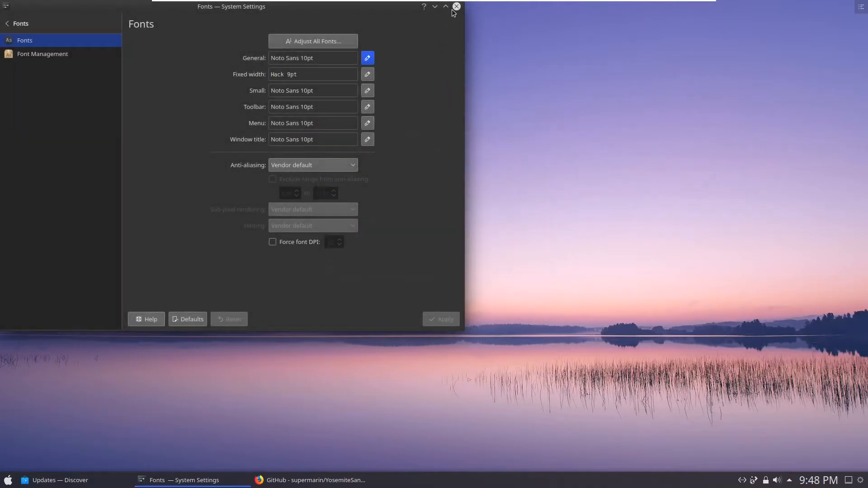
Close the System Settings, Discover and Firefox windows
left_click(455, 9)
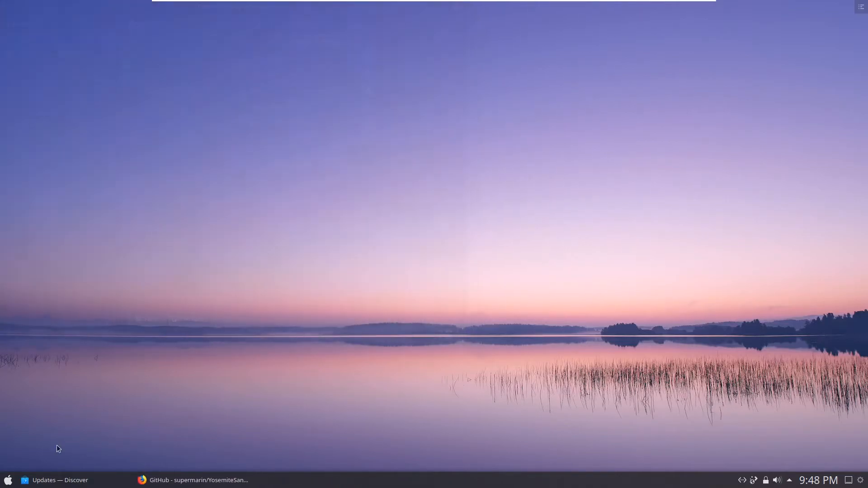
left_click(56, 480)
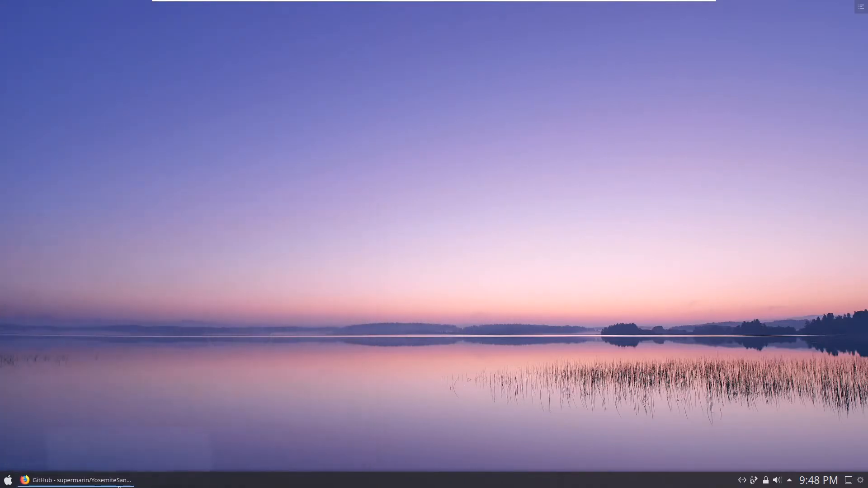
left_click(77, 480)
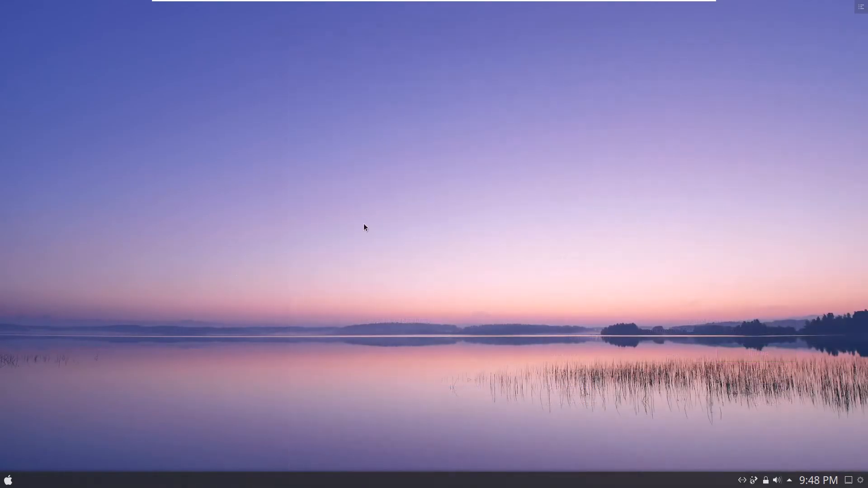
Restart the Kubuntu system
left_click(9, 480)
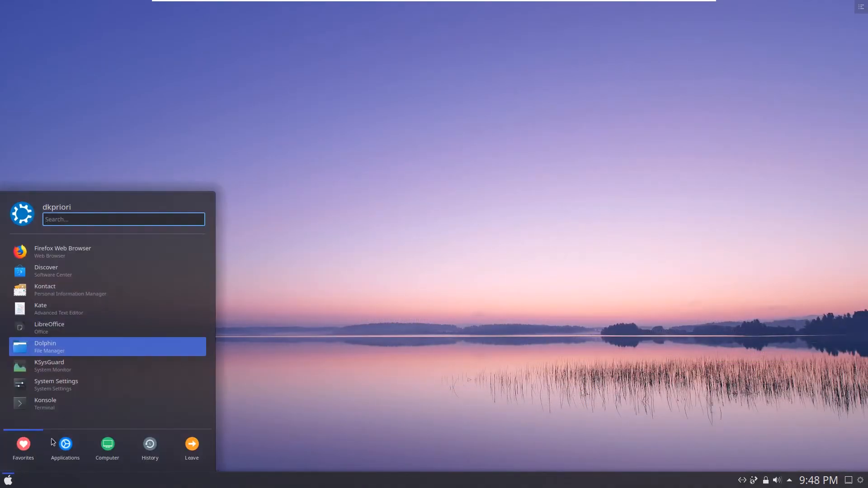
mouse_move(188, 446)
left_click(71, 349)
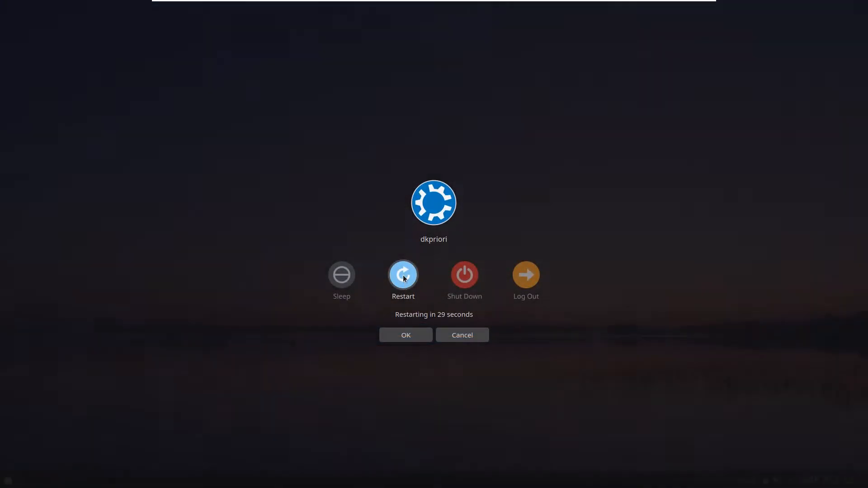
left_click(403, 275)
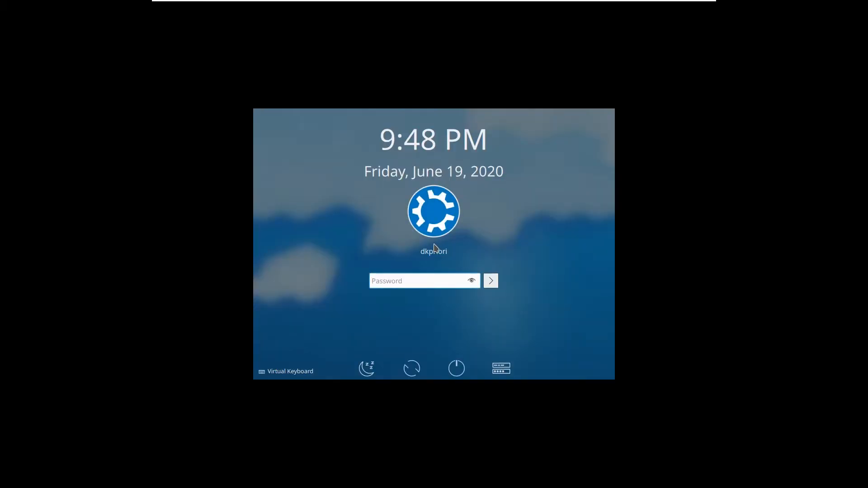
Take the virtual machine out of full screen, resize its window, restore full screen, and log in with the account password
mouse_move(650, 4)
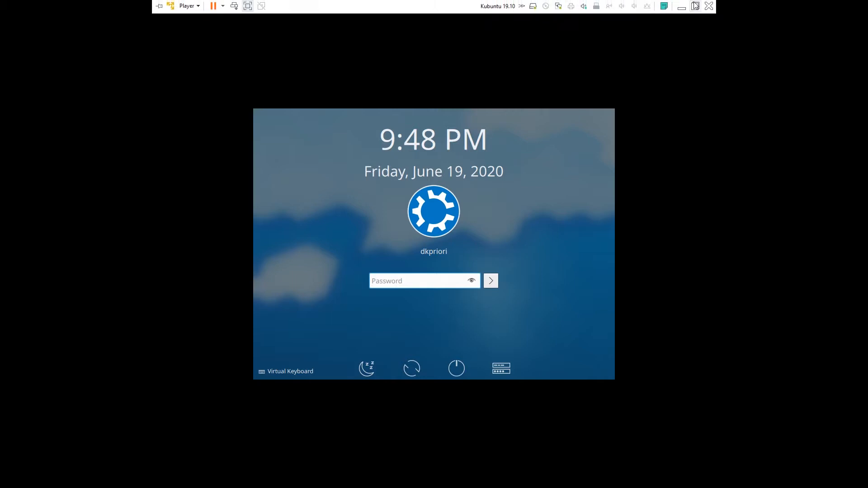
left_click(248, 6)
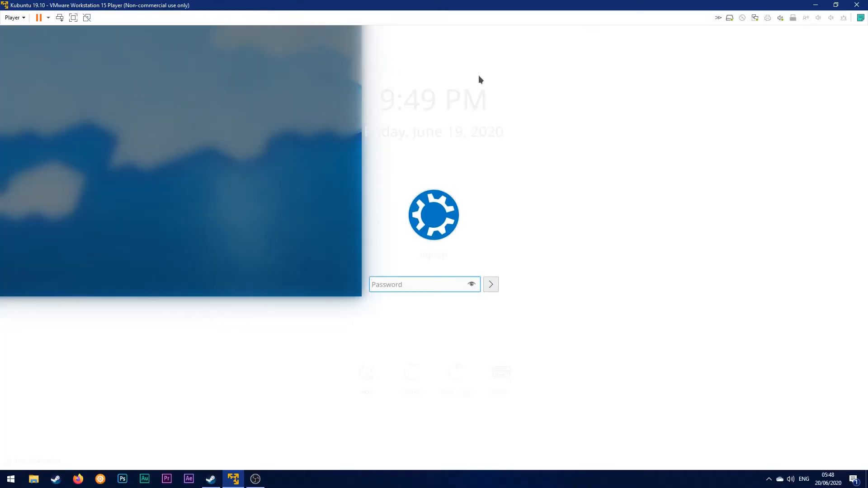
left_click(836, 5)
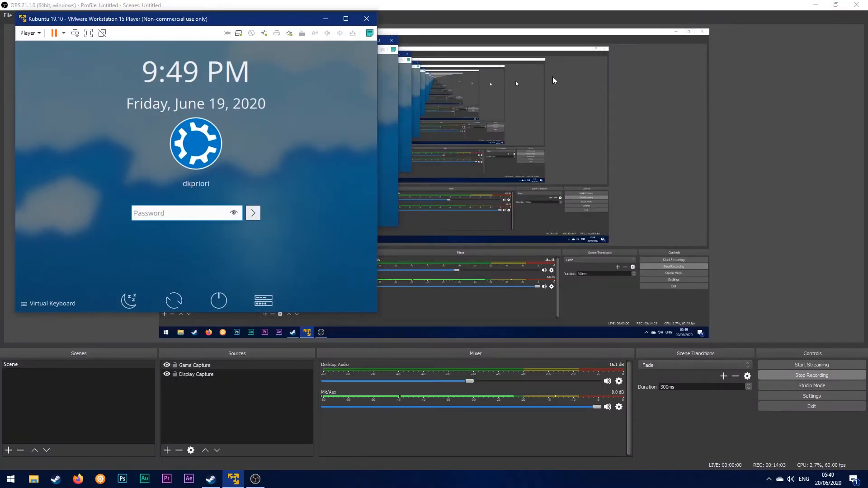
left_click(344, 21)
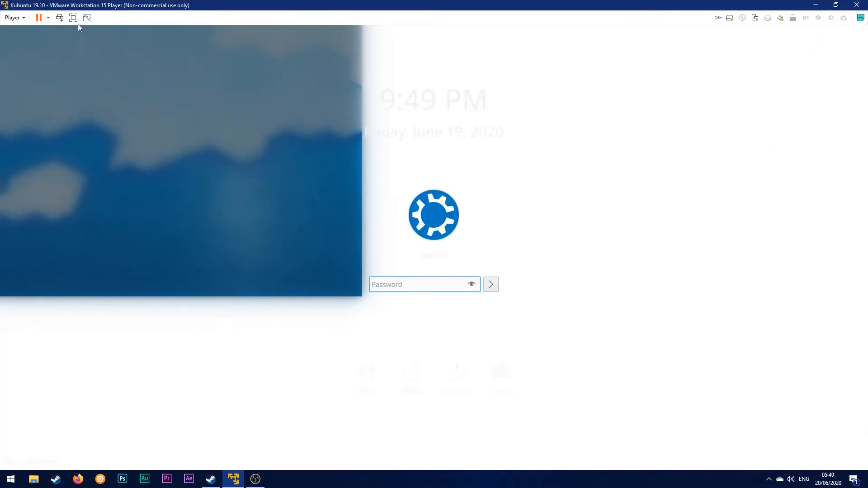
left_click(74, 17)
type("********")
key("Return")
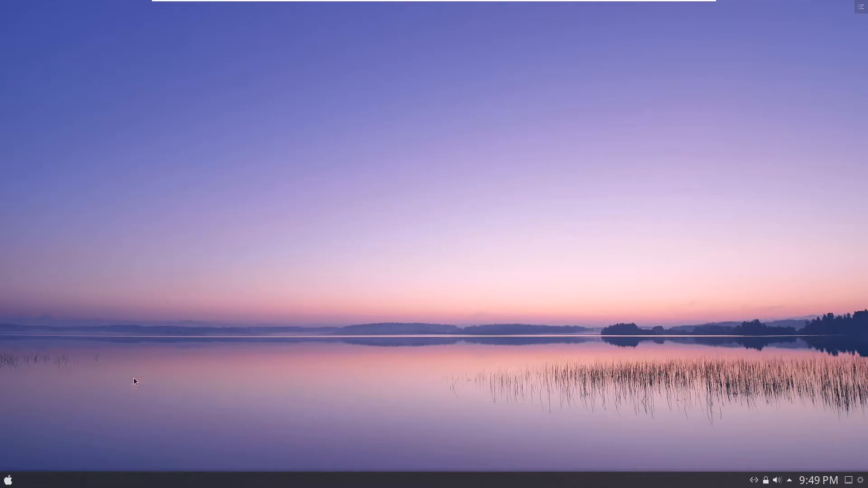
Open the Fonts page of System Settings and start choosing the General font
left_click(8, 480)
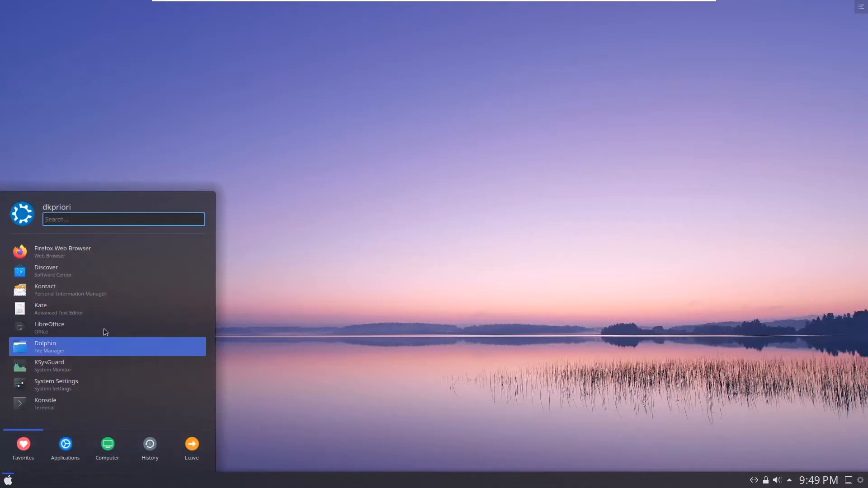
left_click(90, 383)
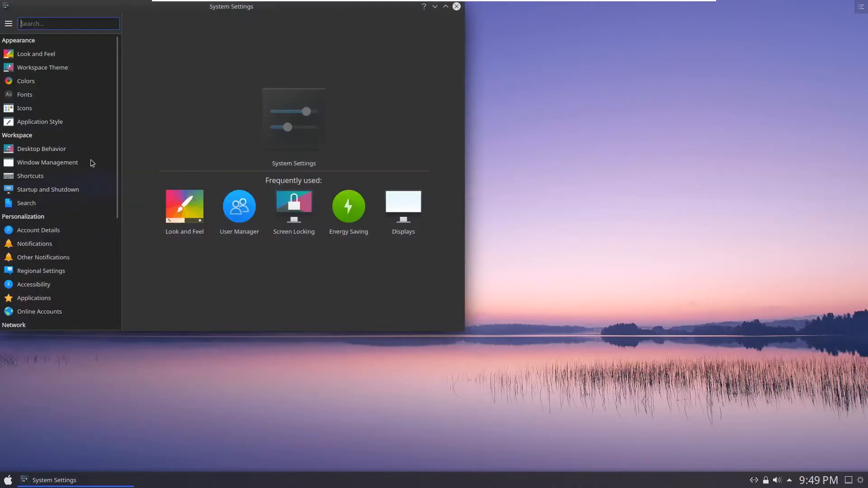
left_click(51, 91)
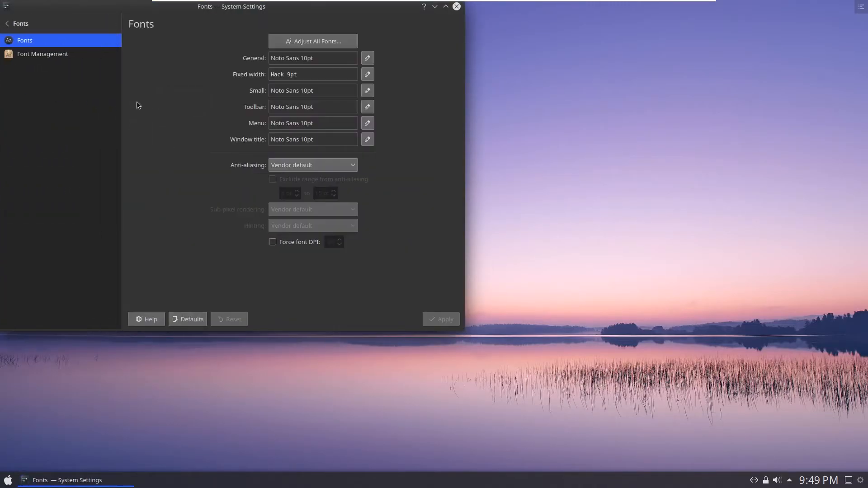
left_click(367, 59)
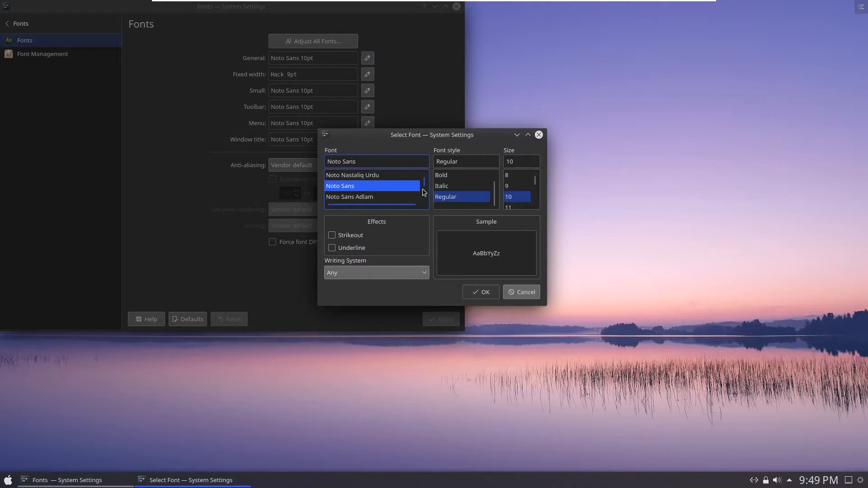
Find the SFNS Display font in the font list and set it as the General font
scroll(425, 190, "down", 20)
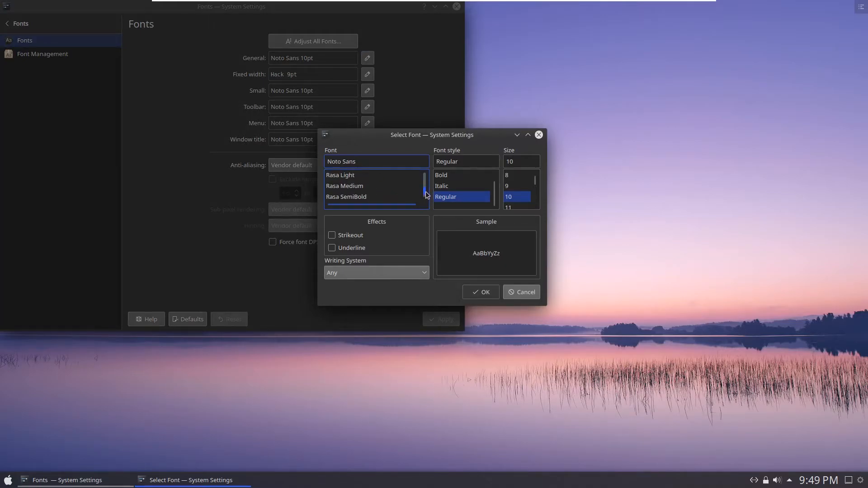
scroll(425, 191, "down", 20)
scroll(425, 192, "down", 10)
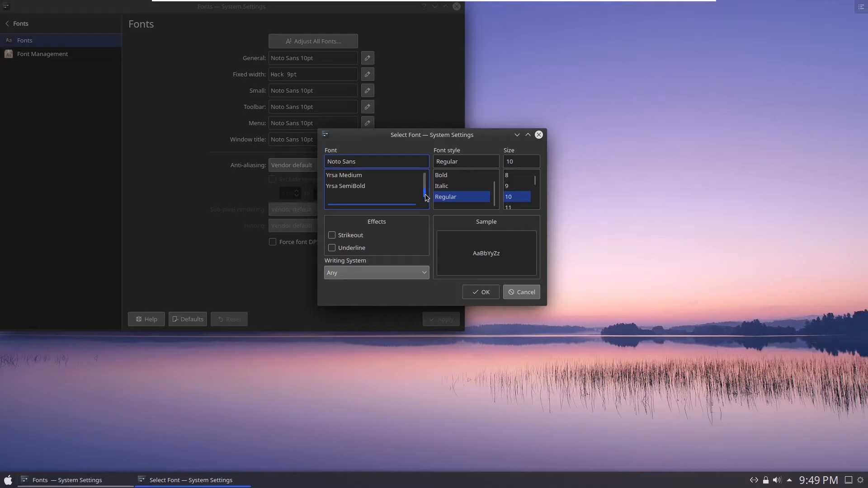
scroll(425, 193, "up", 10)
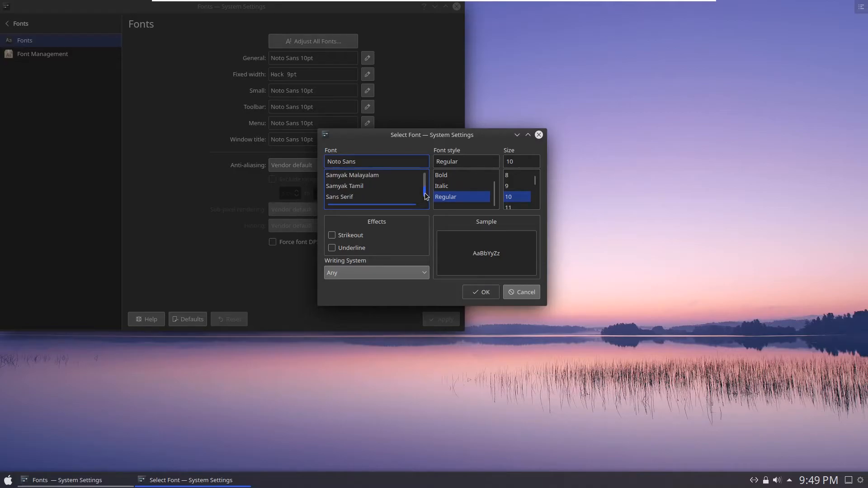
scroll(397, 186, "down", 1)
scroll(397, 187, "down", 1)
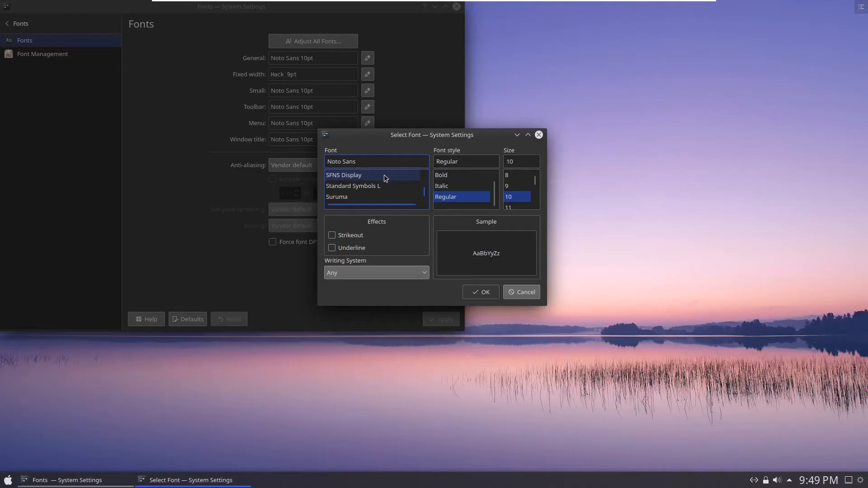
scroll(385, 178, "down", 1)
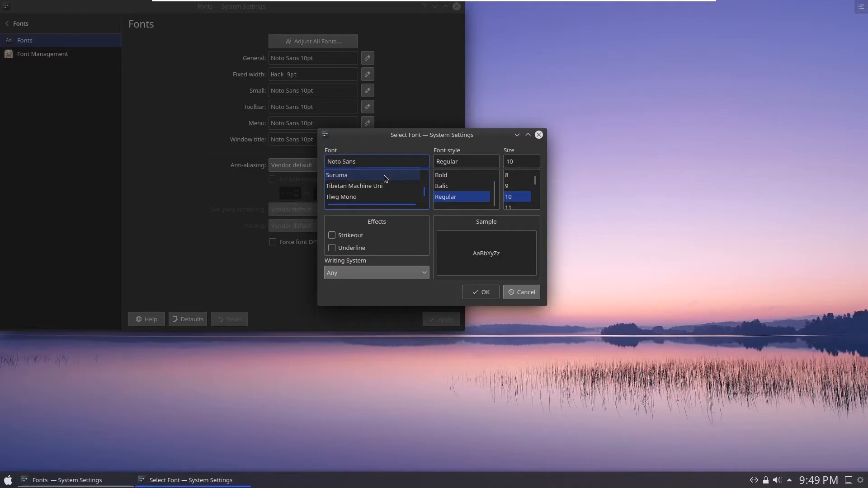
scroll(398, 189, "up", 1)
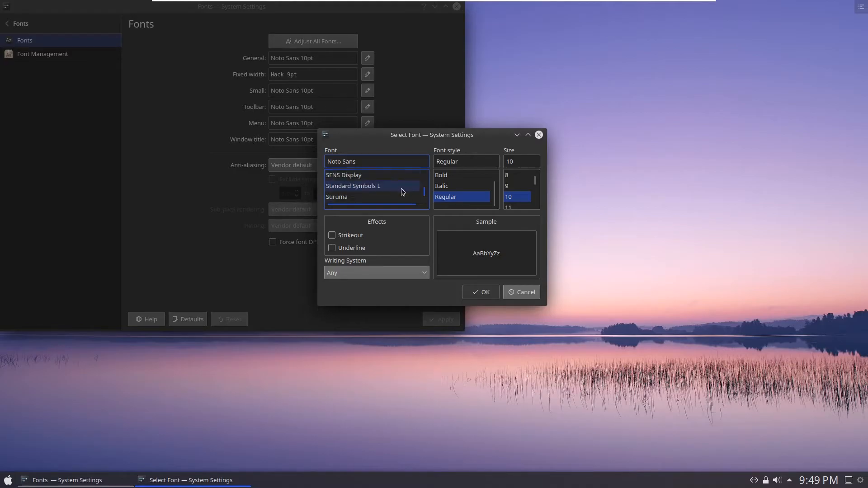
left_click(378, 177)
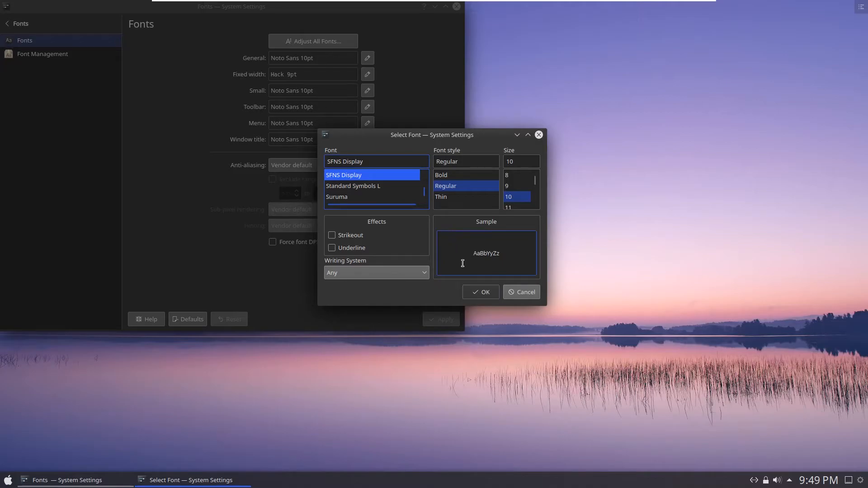
left_click(476, 292)
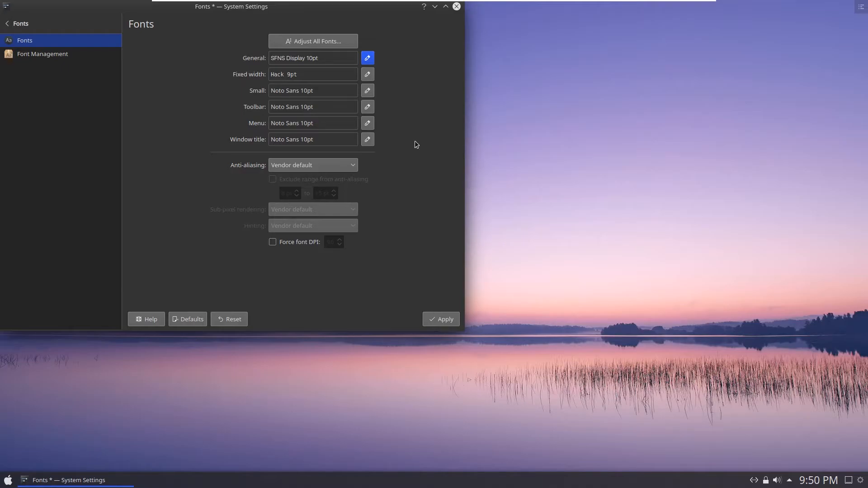
Set the Small font to SFNS Display
left_click(372, 96)
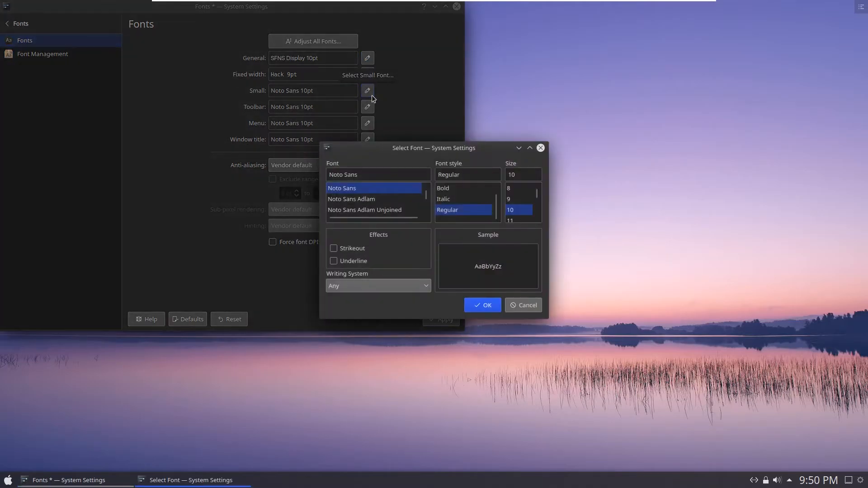
scroll(386, 208, "down", 1)
scroll(386, 208, "down", 4)
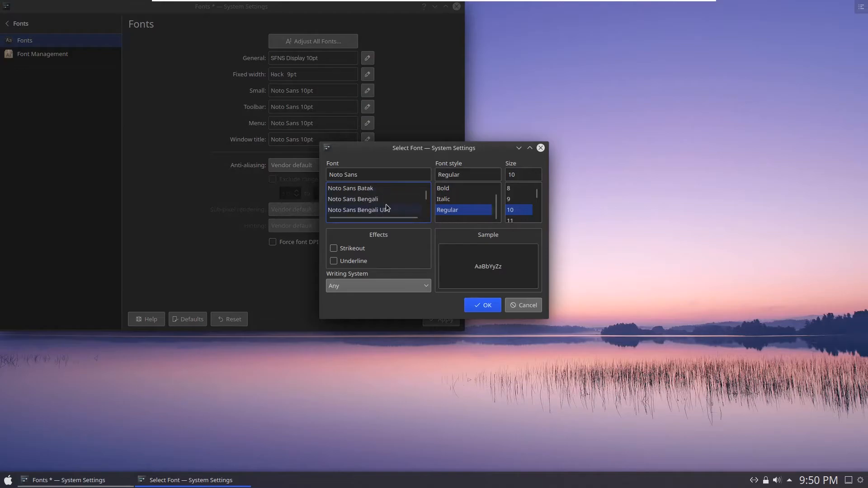
scroll(391, 208, "down", 7)
scroll(392, 212, "down", 2)
scroll(391, 210, "down", 3)
left_click_drag(374, 176, 322, 174)
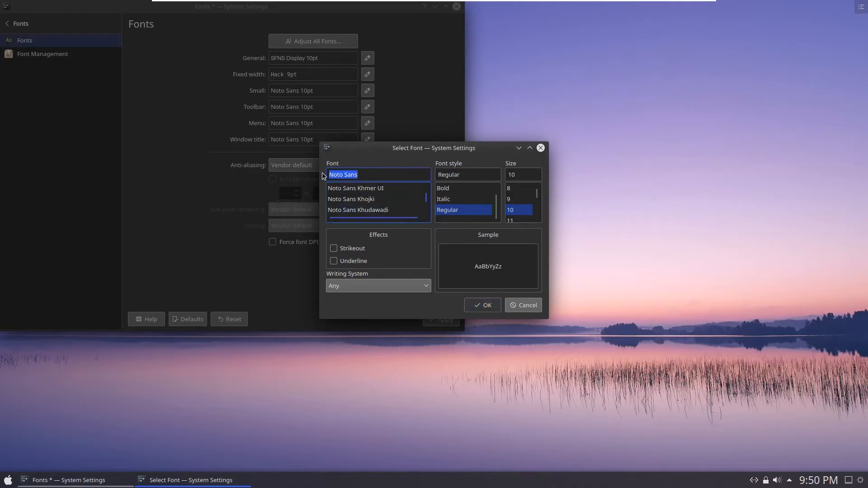
type("sf")
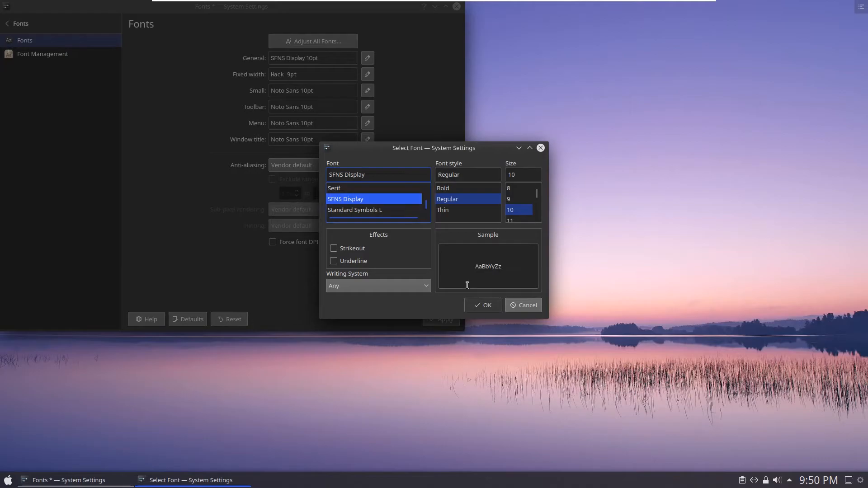
left_click(483, 305)
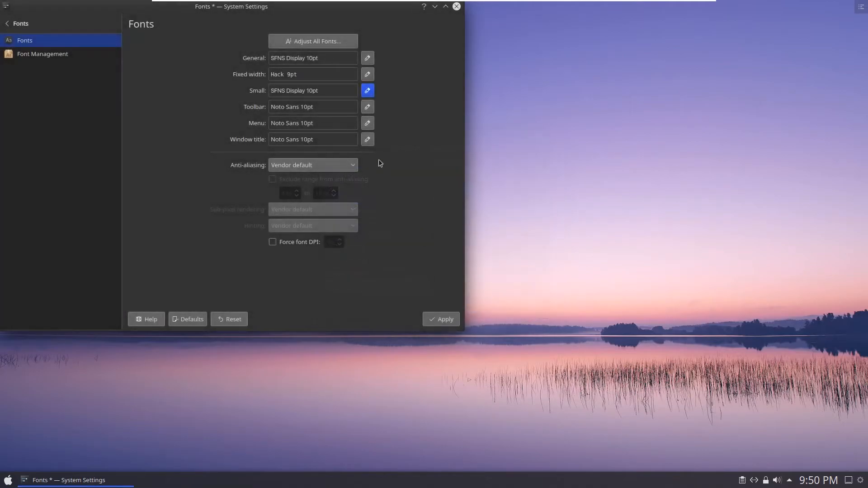
Set the Toolbar font to SFNS Display
left_click(367, 122)
left_click_drag(364, 175, 307, 175)
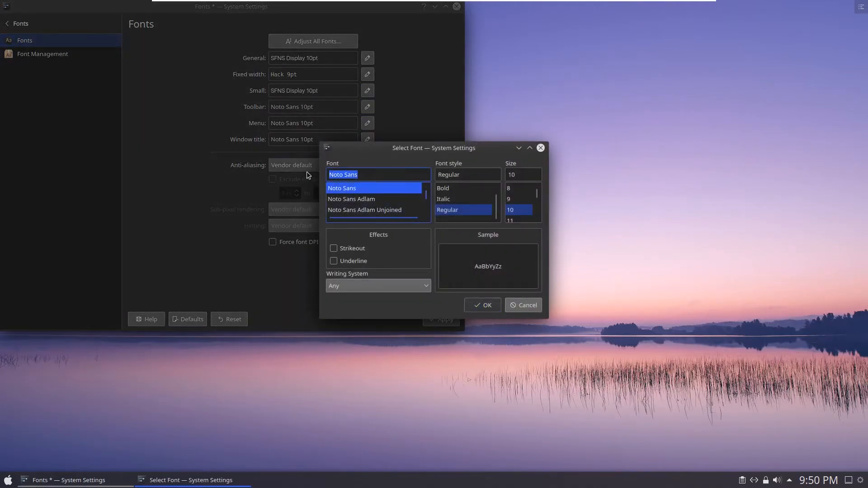
type("sf")
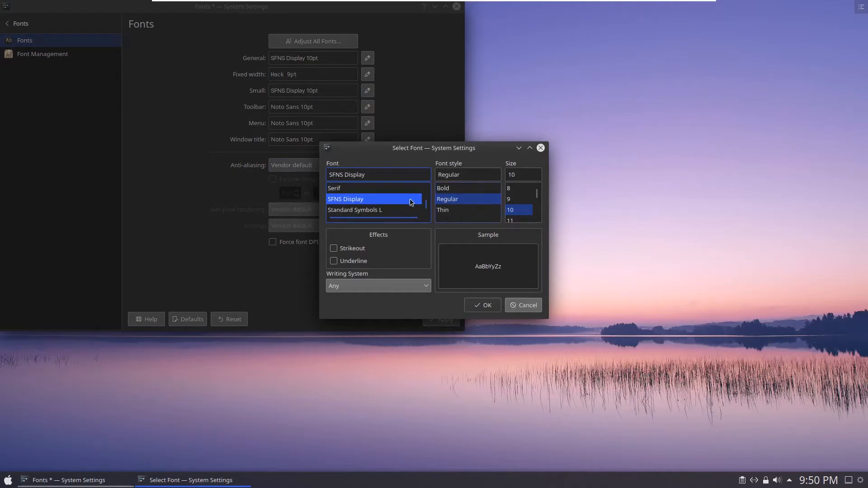
left_click(480, 305)
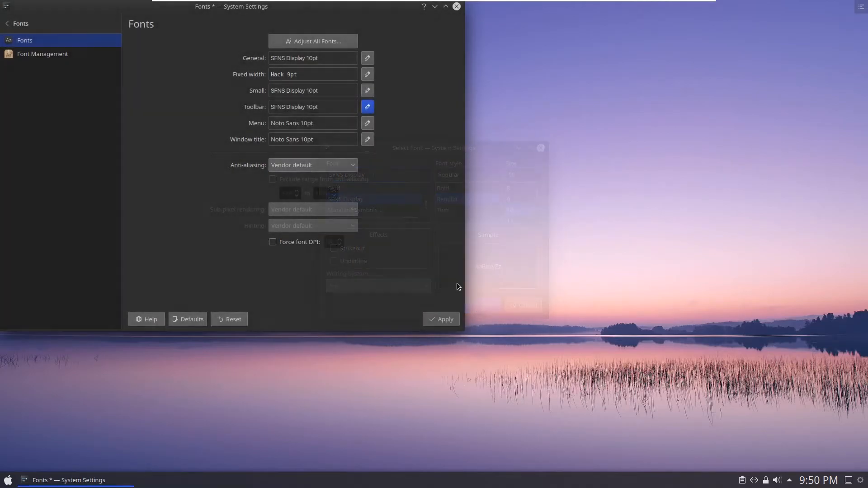
Set the Menu font to SFNS Display
left_click(367, 127)
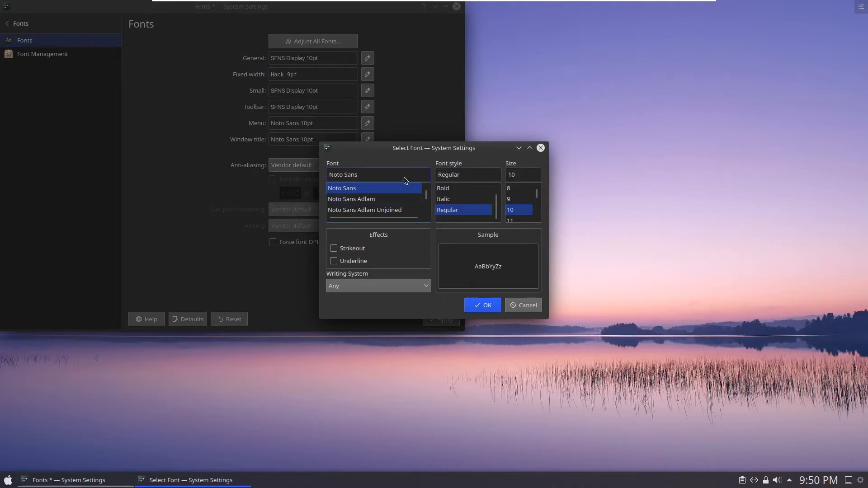
left_click_drag(403, 177, 318, 179)
type("SFNS Display")
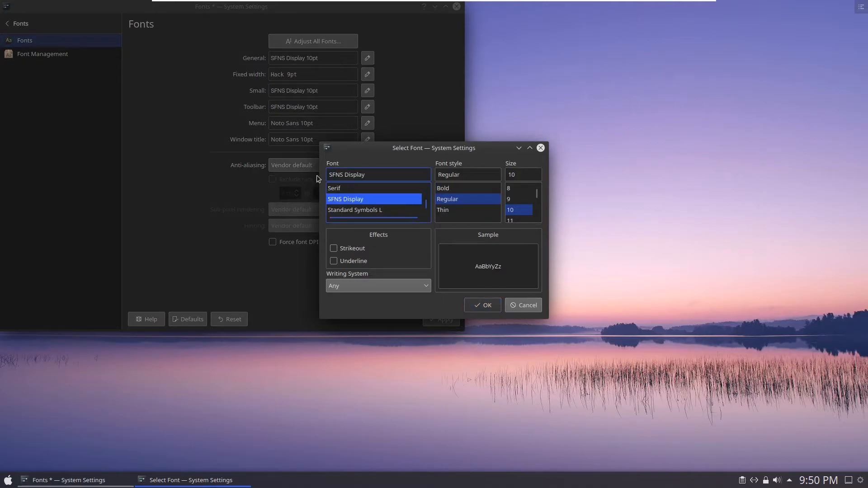
left_click(482, 305)
Set the Window title font to SFNS Display and apply the font changes
left_click(367, 140)
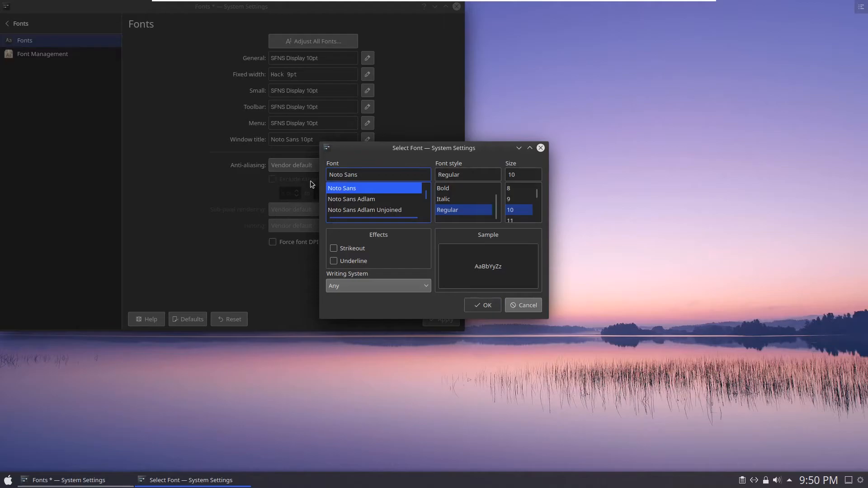
left_click_drag(362, 175, 327, 178)
type("SFNS Display")
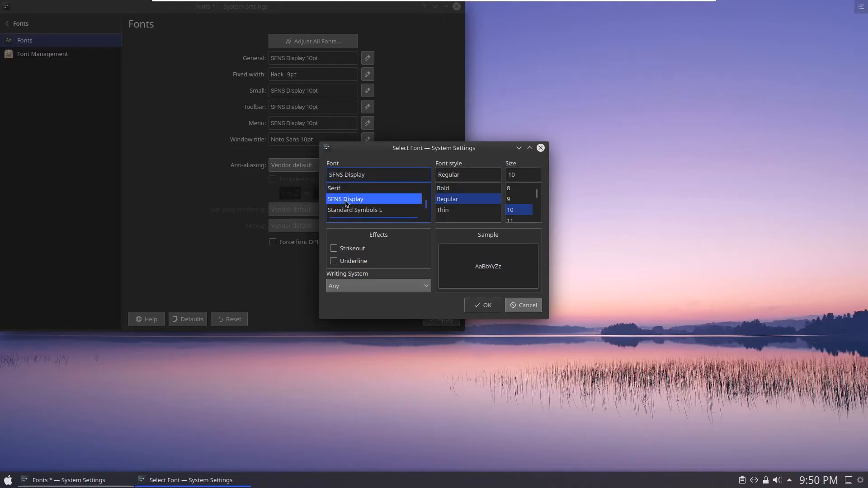
left_click(485, 307)
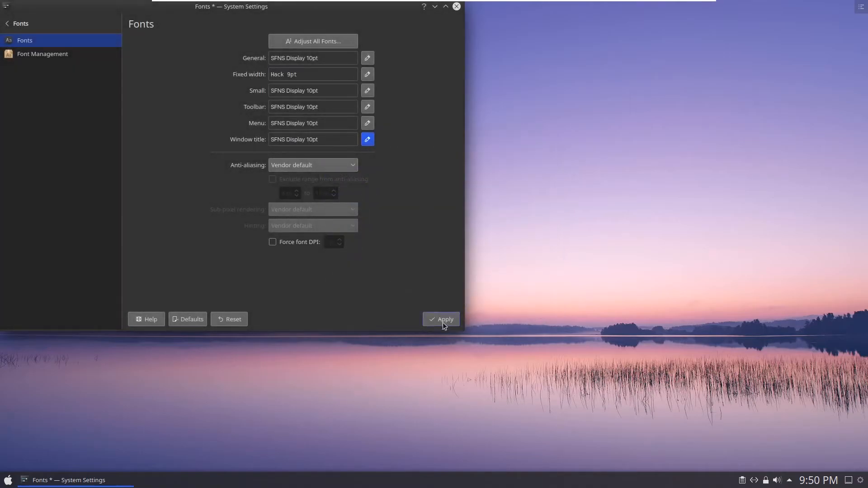
left_click(443, 321)
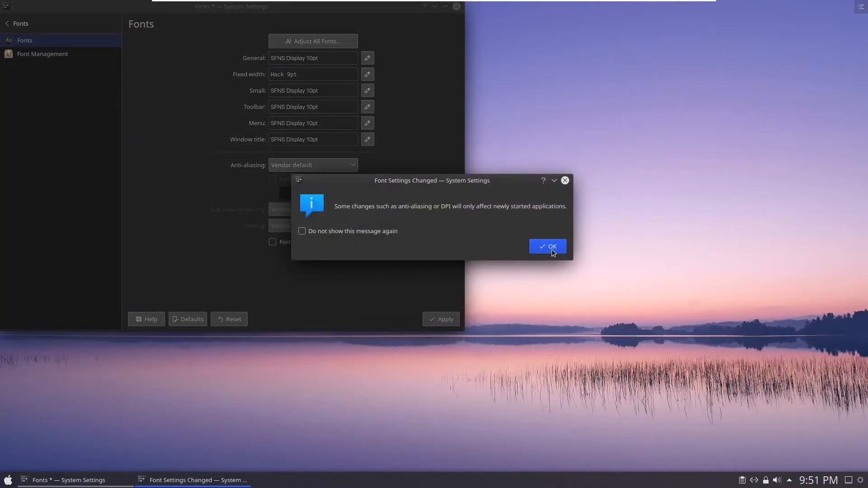
left_click(553, 251)
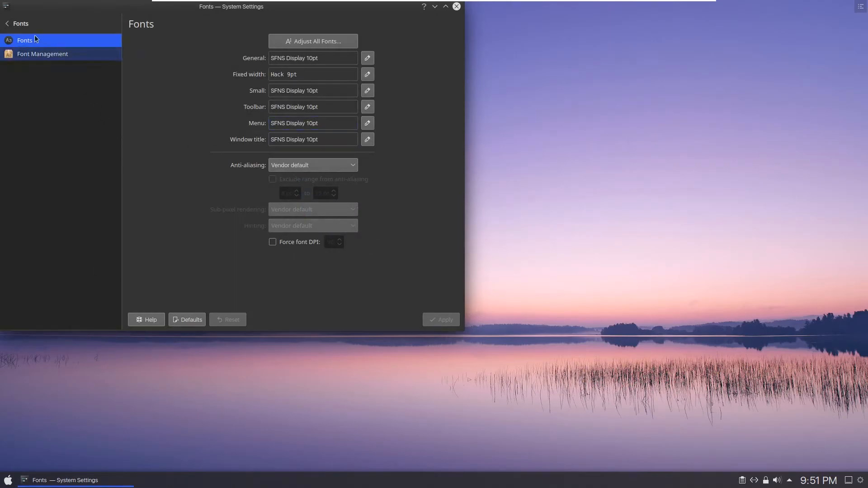
Close System Settings and reopen it from the application launcher's favorites
left_click(20, 23)
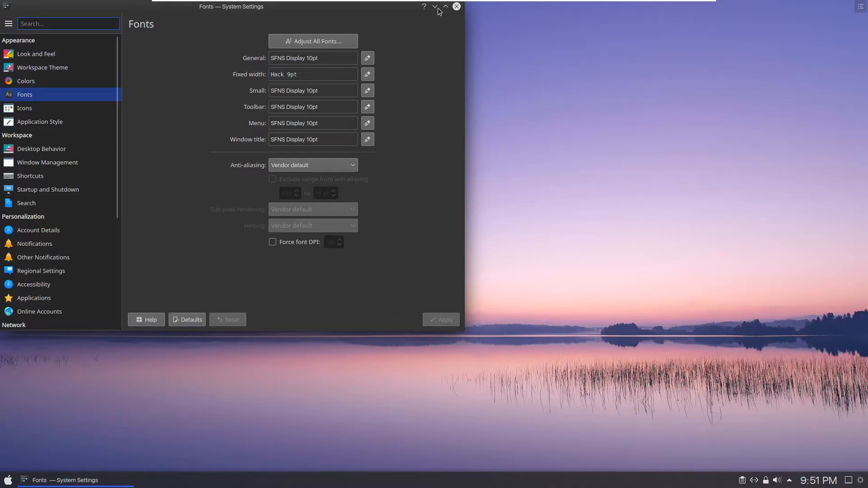
left_click(457, 6)
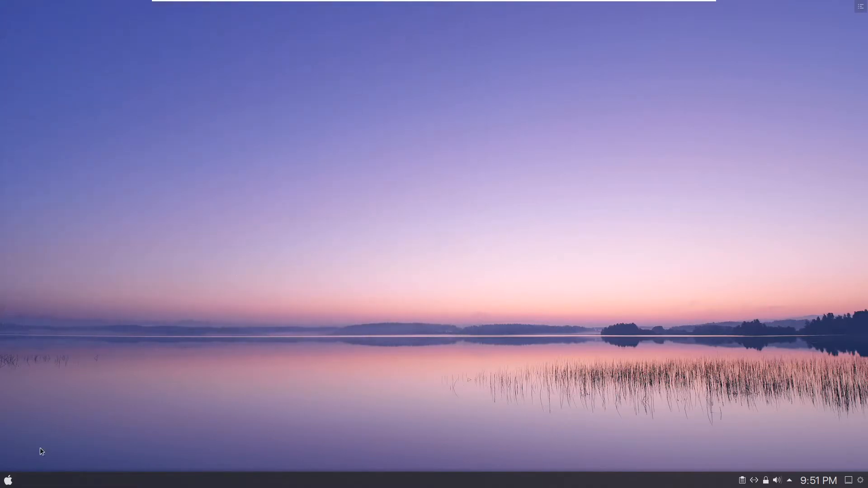
left_click(9, 480)
left_click(58, 447)
left_click(21, 448)
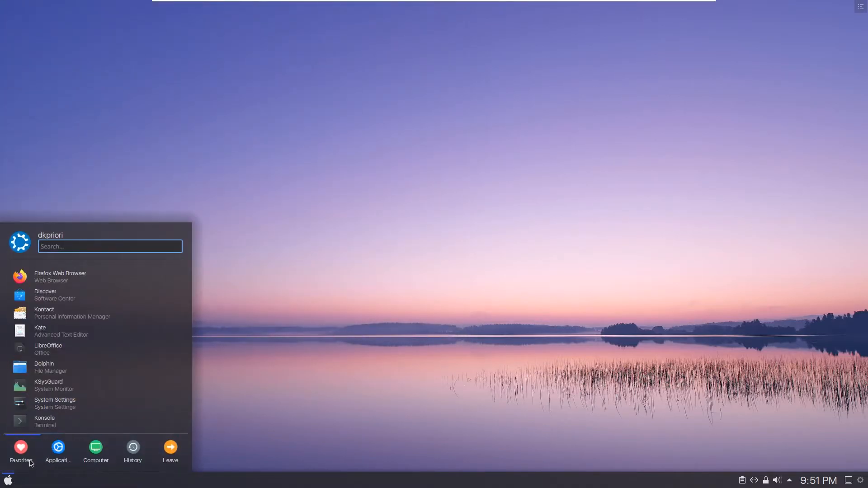
left_click(75, 403)
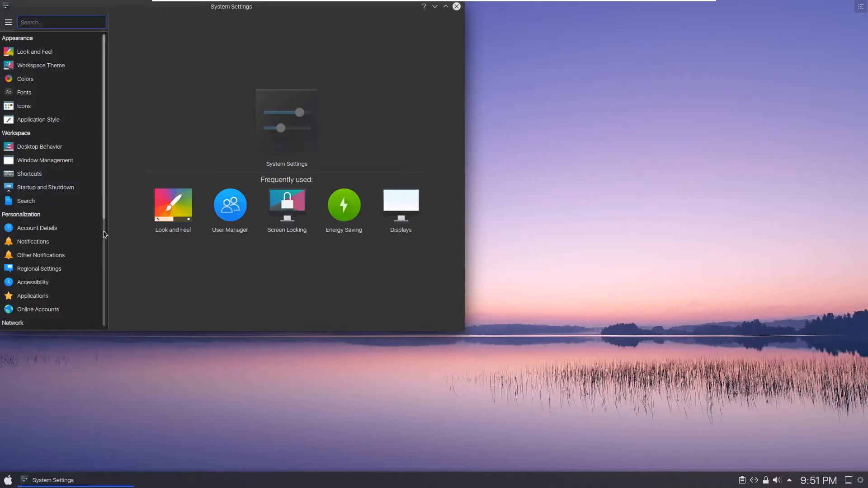
Download and install the blue variant of the McMojave-circle icon theme, 03-McMojave-circle-blue-20200613060738.tar.xz, from the online icon themes
left_click(63, 109)
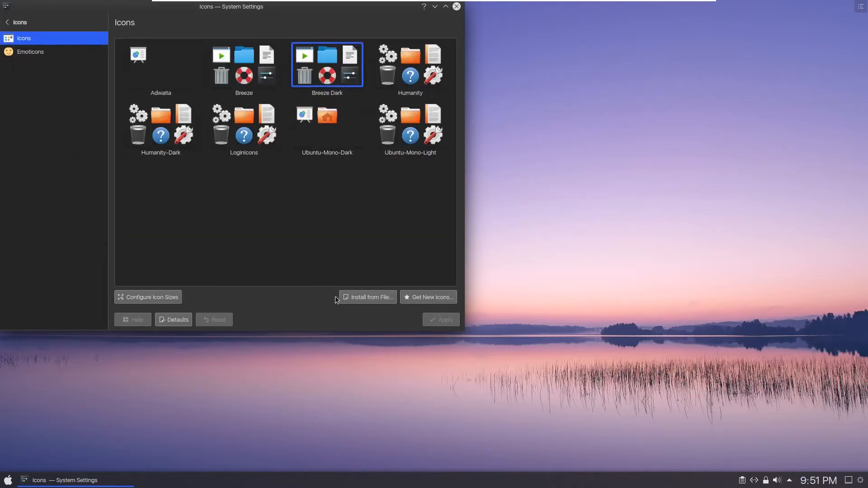
left_click(364, 297)
left_click(550, 321)
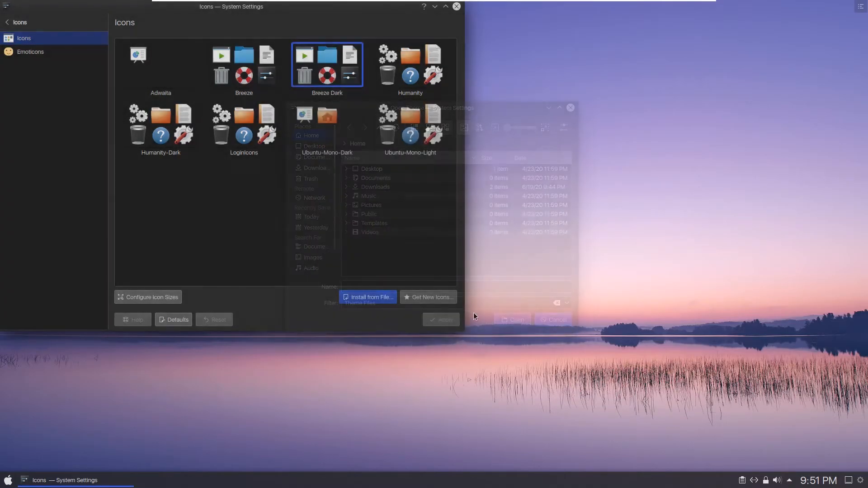
left_click(433, 298)
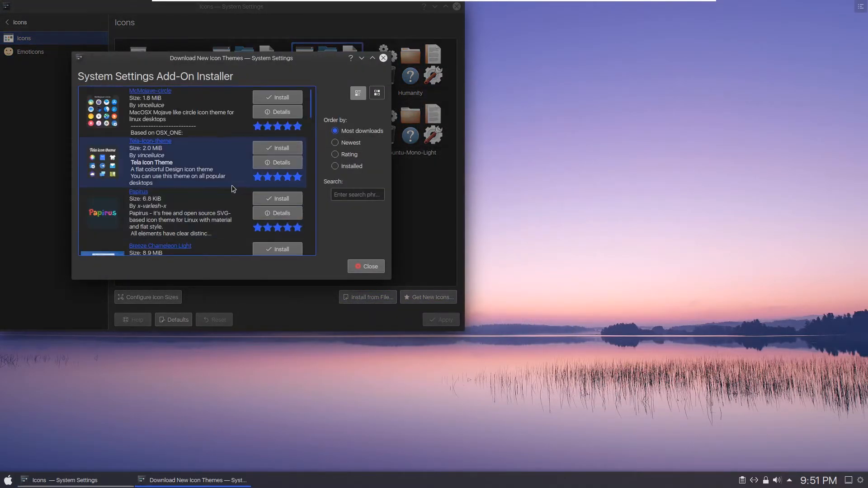
left_click(278, 96)
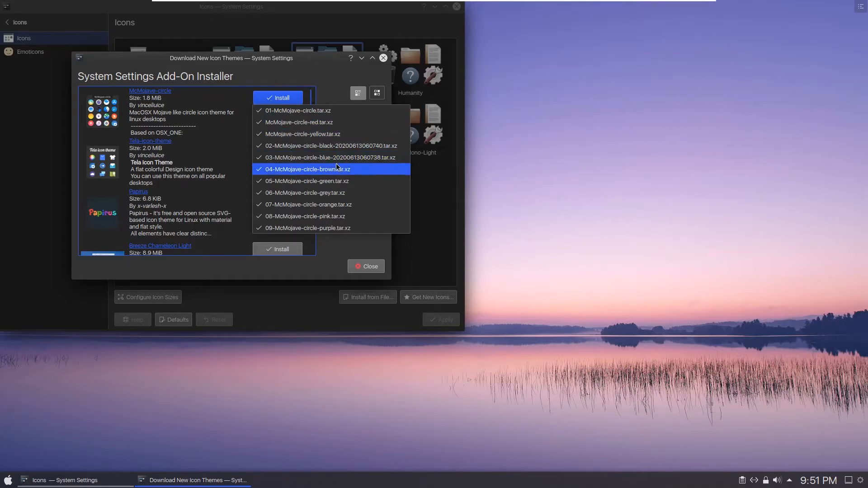
left_click(354, 159)
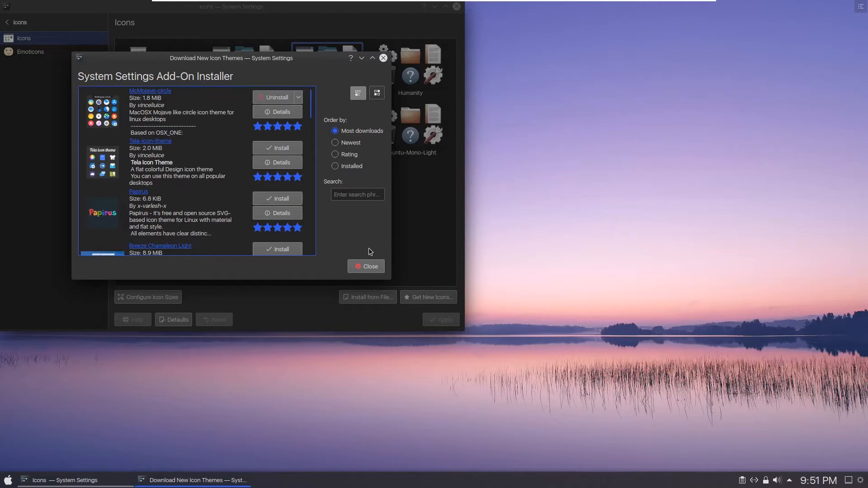
left_click(370, 267)
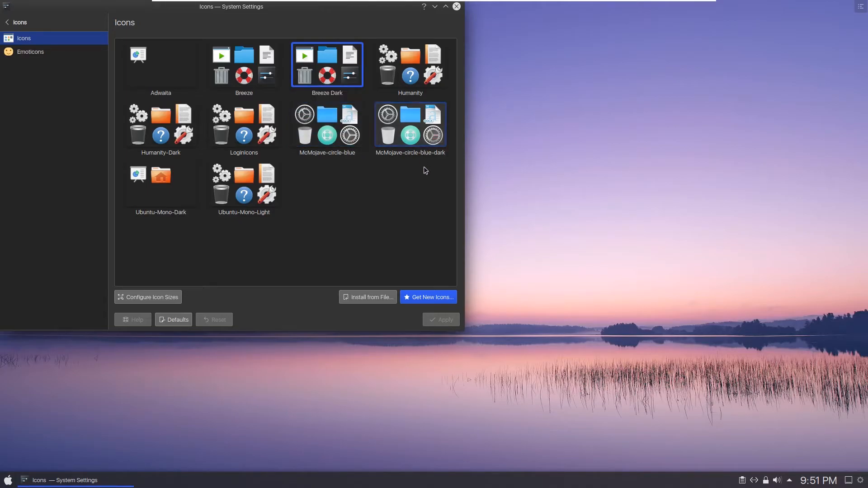
Apply the McMojave-circle-blue-dark icon theme and check its icons in the application launcher
left_click(415, 143)
left_click(429, 321)
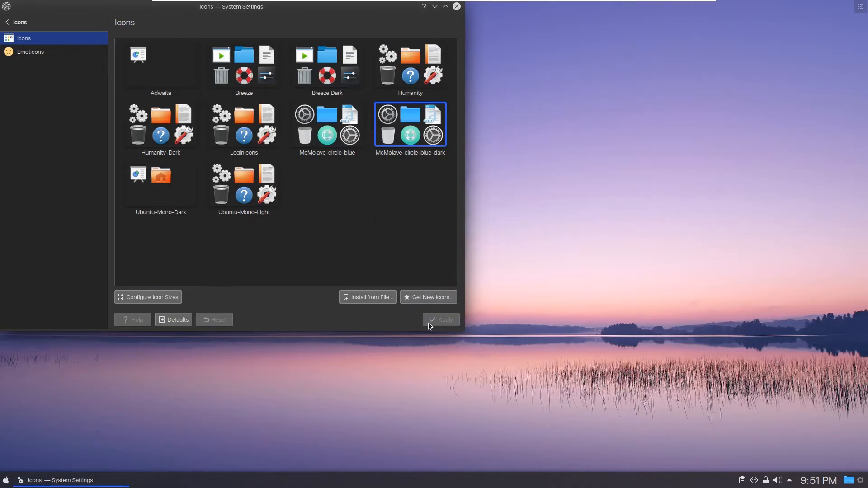
left_click(456, 6)
left_click(6, 481)
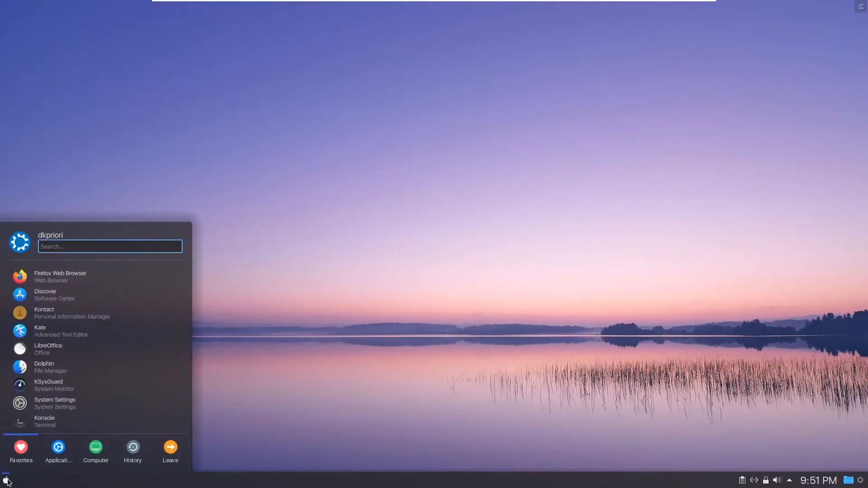
mouse_move(58, 448)
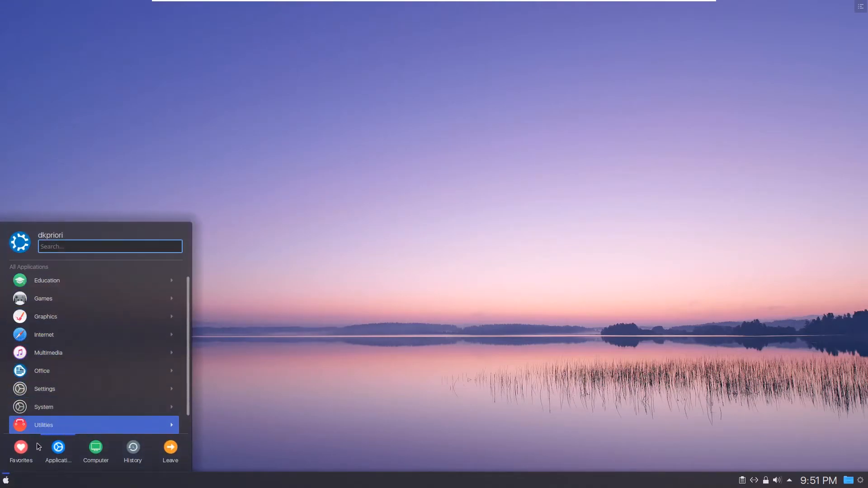
mouse_move(21, 448)
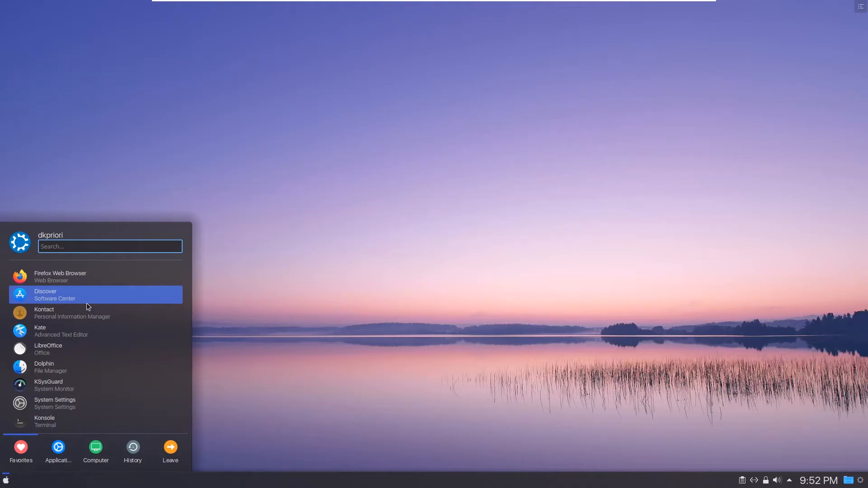
left_click(75, 403)
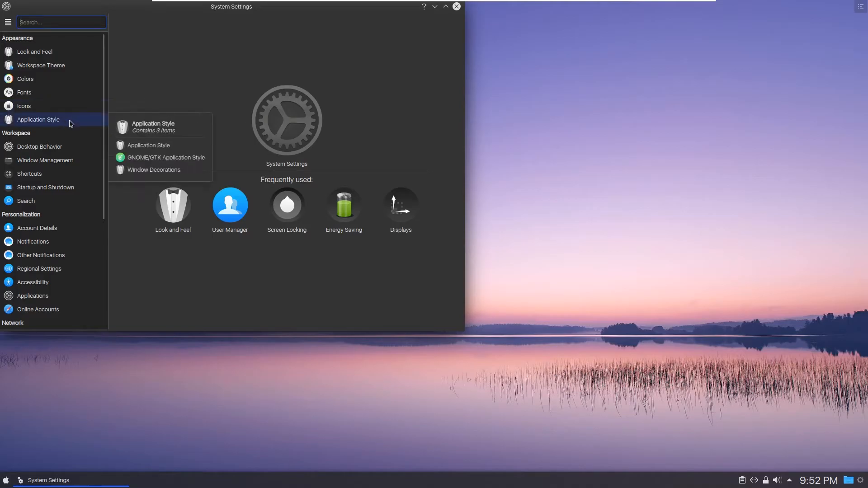
left_click(457, 6)
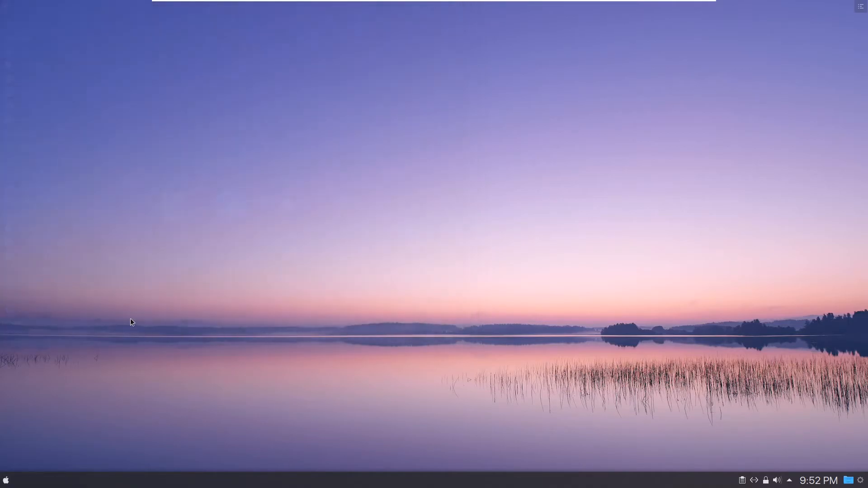
Search Discover for "latte dock", install Latte by authenticating with the account password, and close Discover
left_click(6, 480)
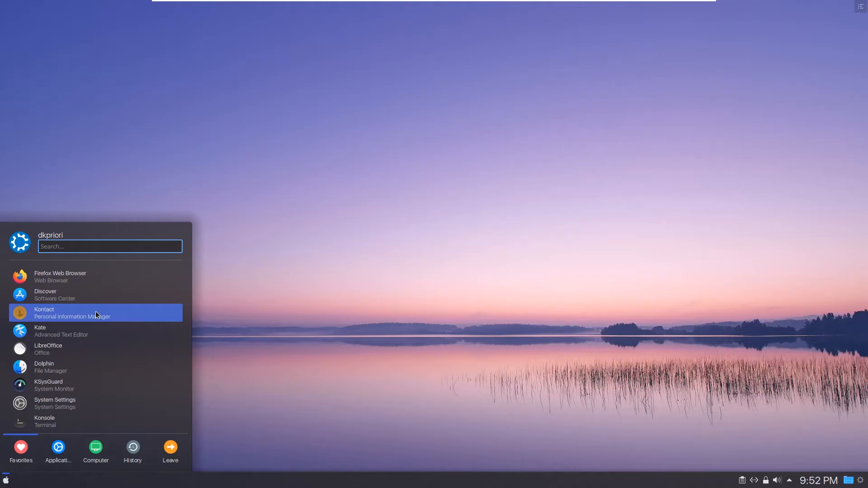
left_click(85, 298)
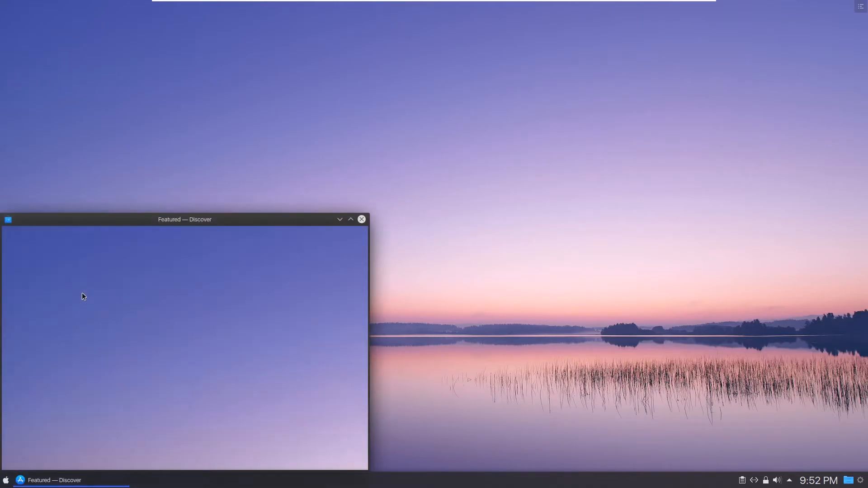
type("latte dock")
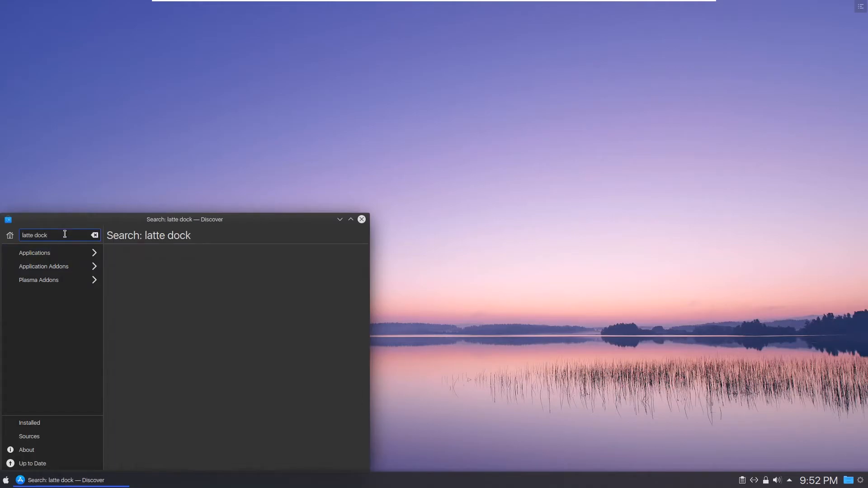
left_click(345, 264)
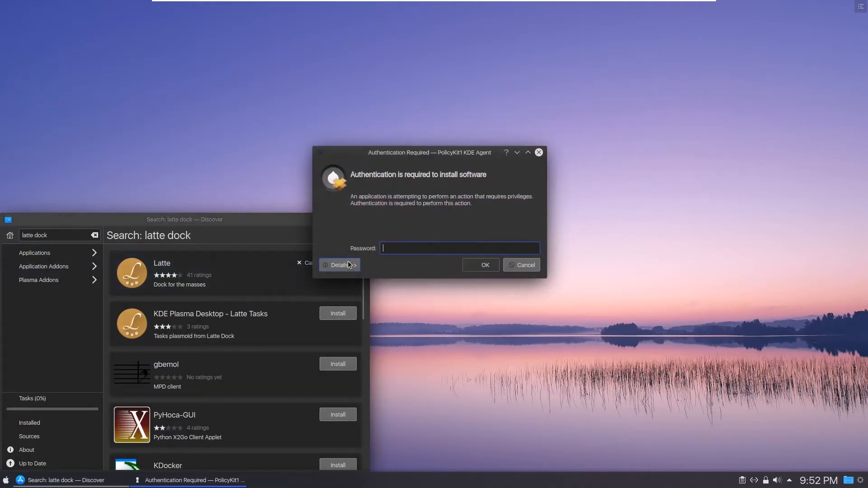
type("●●●●●●●●●●")
key("Return")
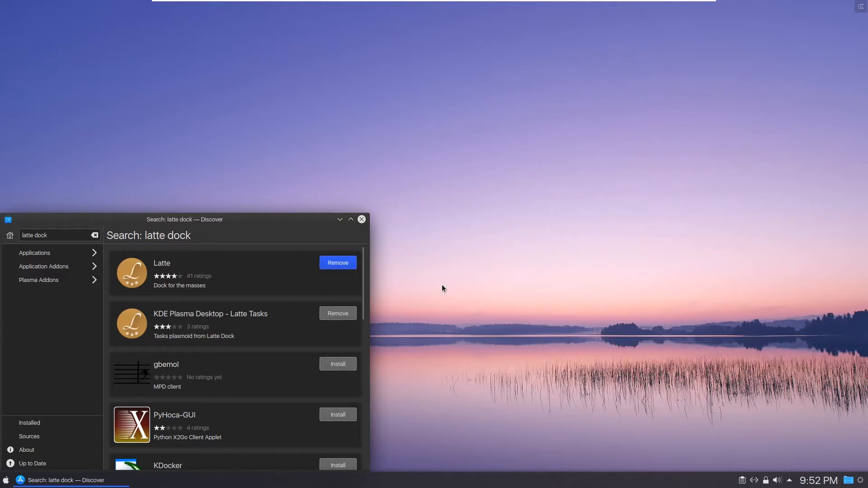
left_click(362, 219)
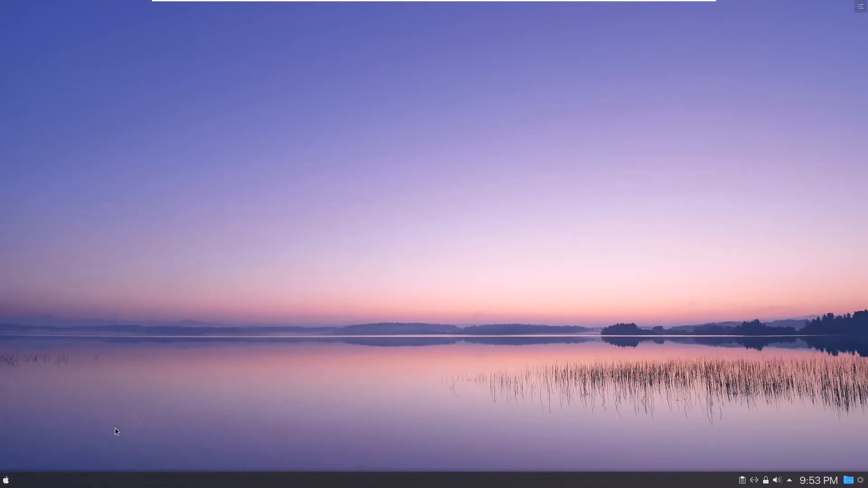
Search the application launcher for "latte" and launch the Latte dock
left_click(6, 481)
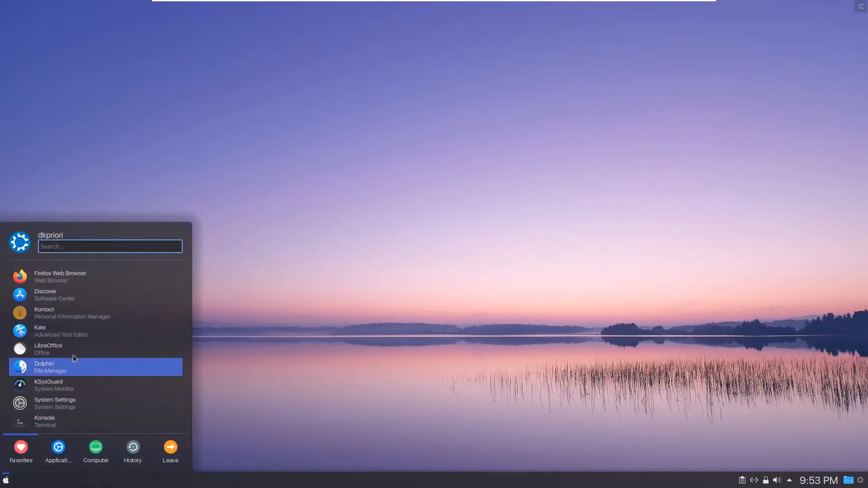
type("latte")
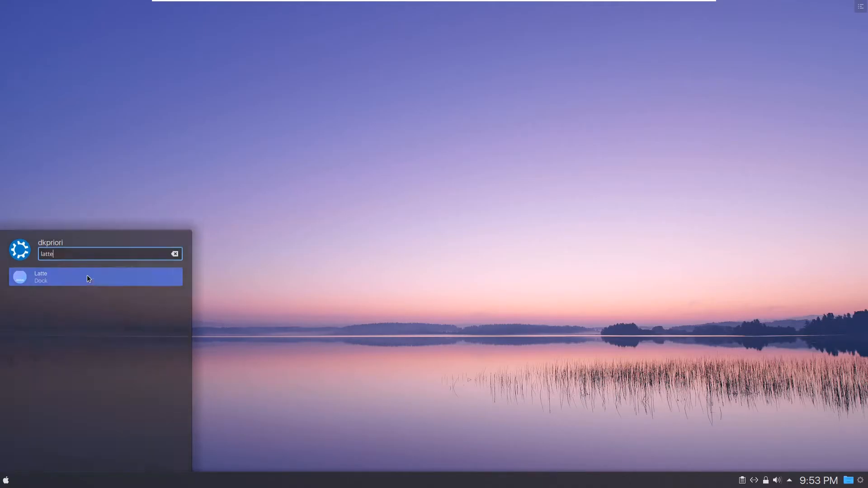
left_click(87, 275)
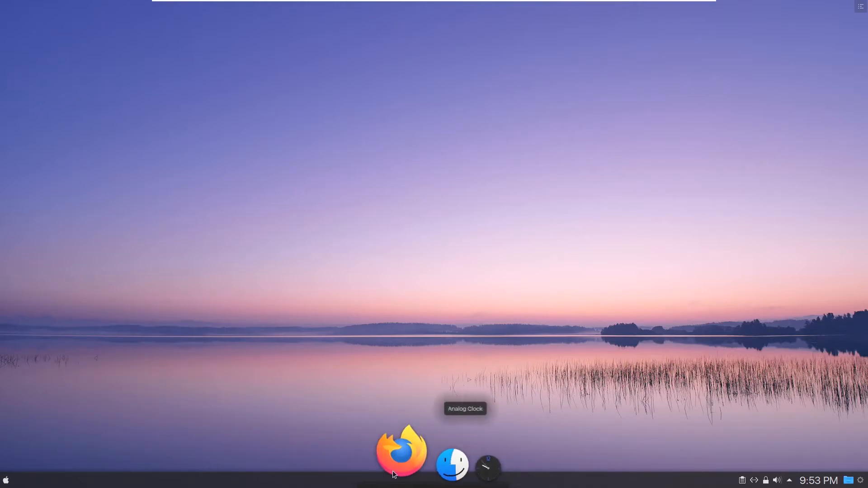
Remove the original Plasma panel from the desktop, leaving only the Latte dock
right_click(69, 486)
mouse_move(96, 469)
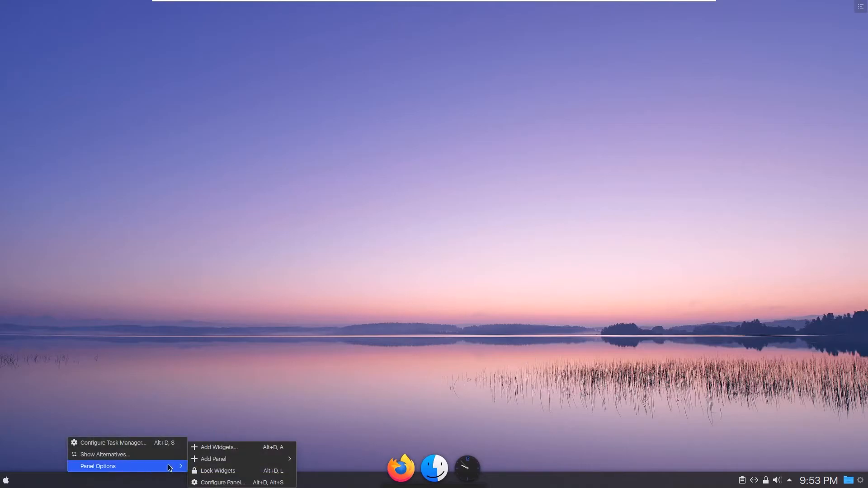
left_click(237, 483)
left_click(96, 442)
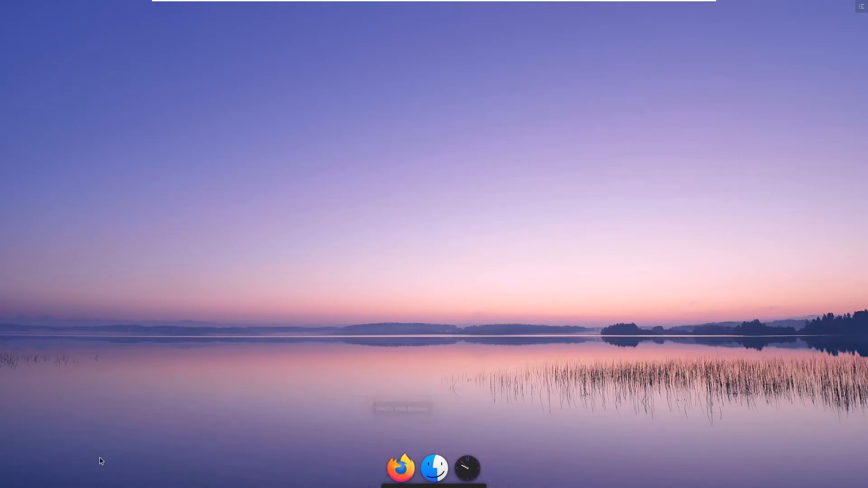
Open the Latte dock settings, try the Left location and return the dock to Bottom
right_click(450, 486)
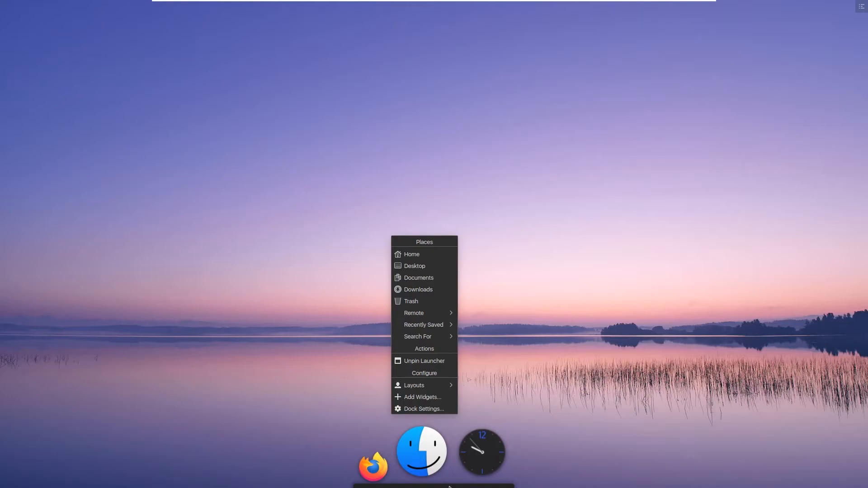
left_click(432, 409)
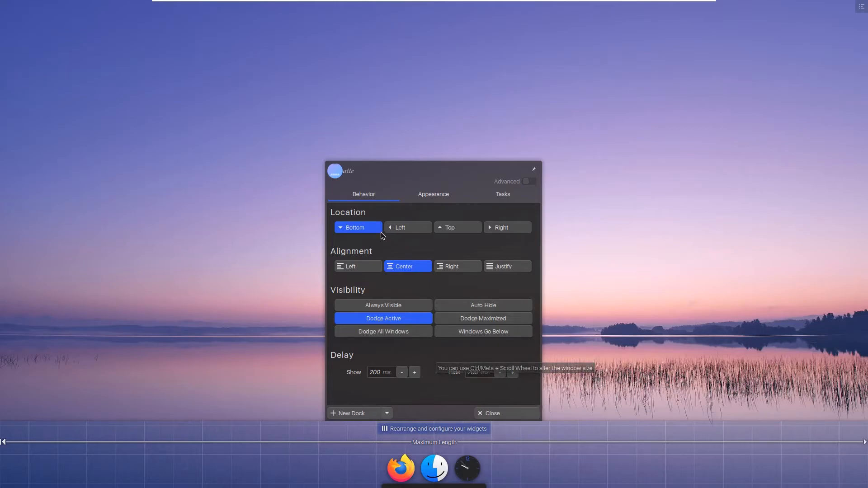
left_click(413, 230)
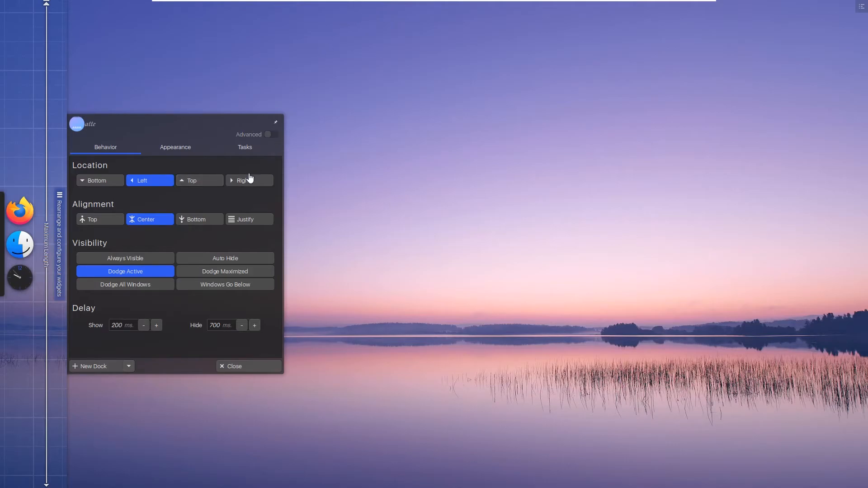
left_click(105, 180)
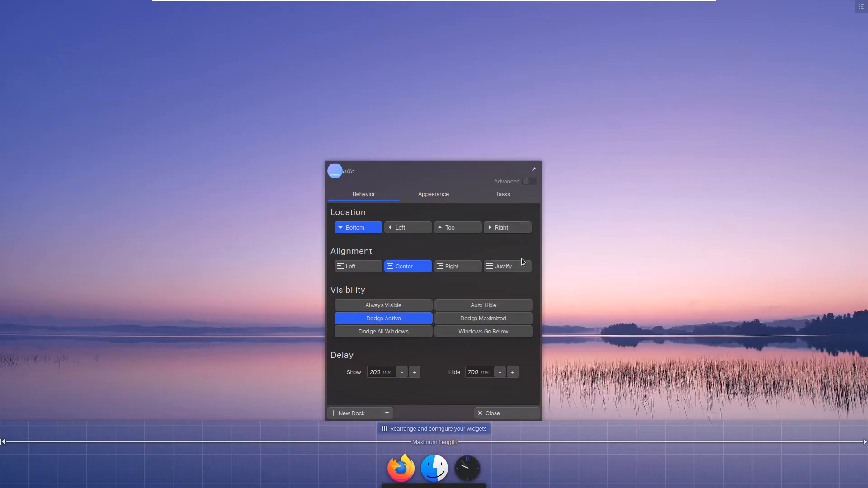
Set the dock's background opacity to 67% and its background size to 100%
left_click(434, 199)
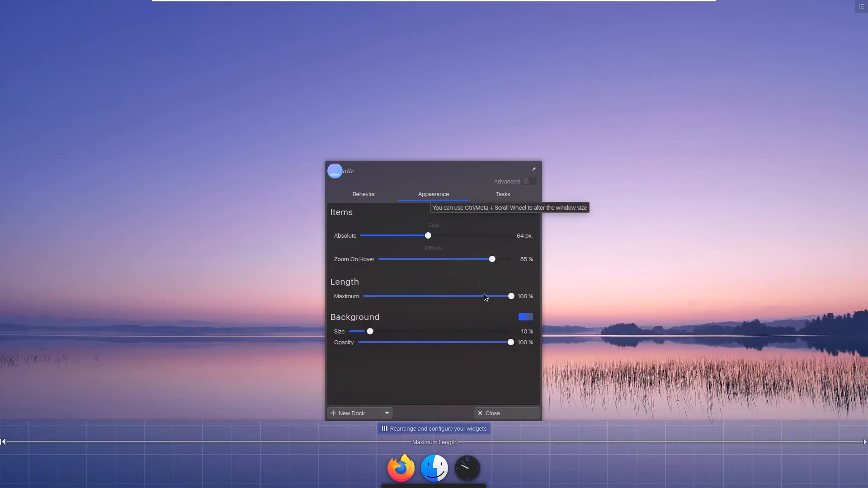
left_click(461, 345)
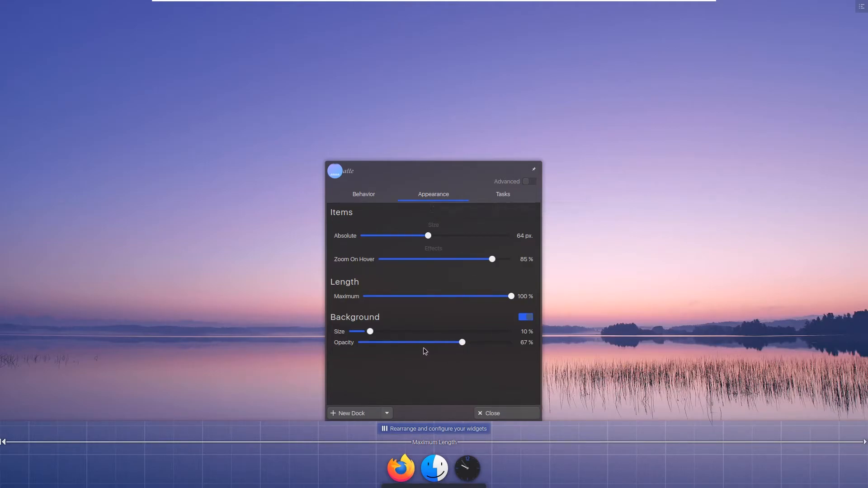
left_click_drag(372, 333, 513, 331)
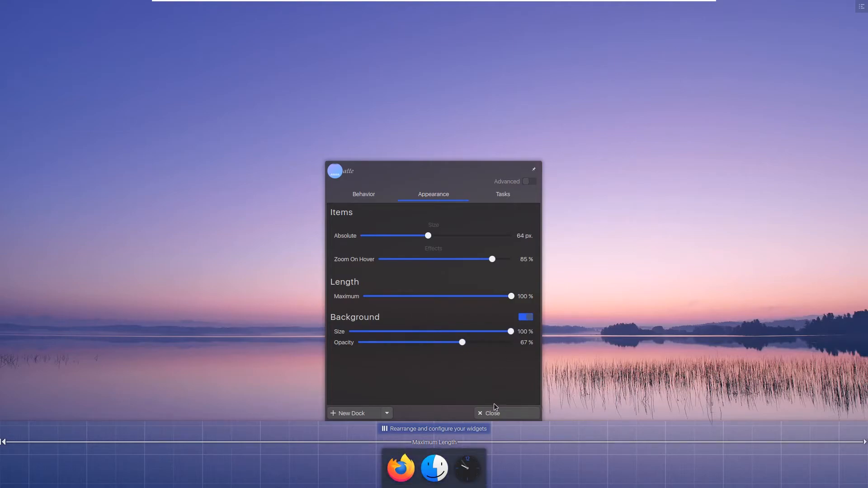
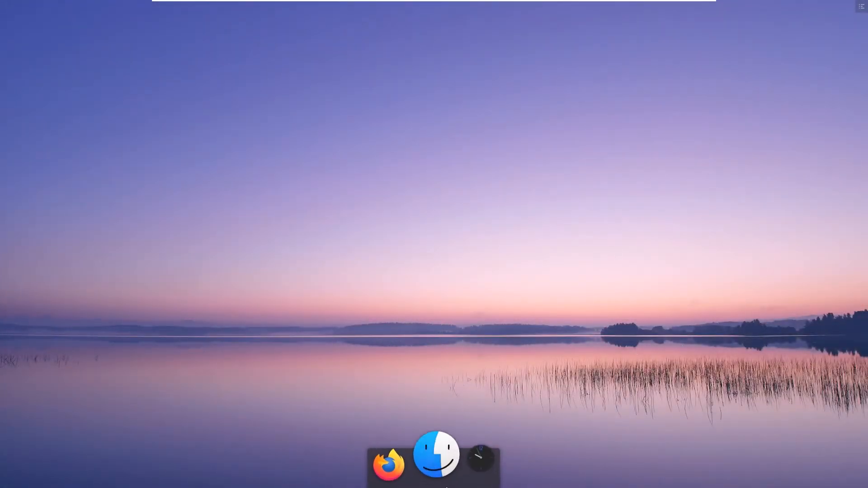
Enable Advanced mode in the dock settings, look over the Behavior options and close the settings
right_click(449, 486)
left_click(443, 409)
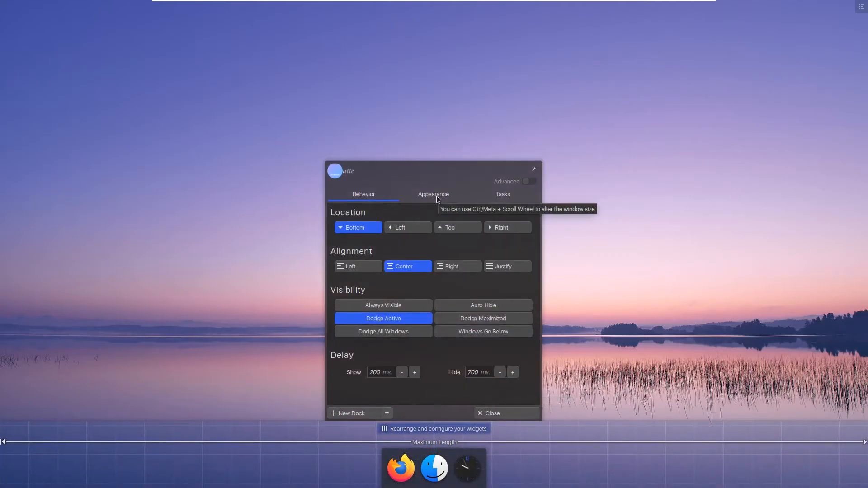
left_click(527, 182)
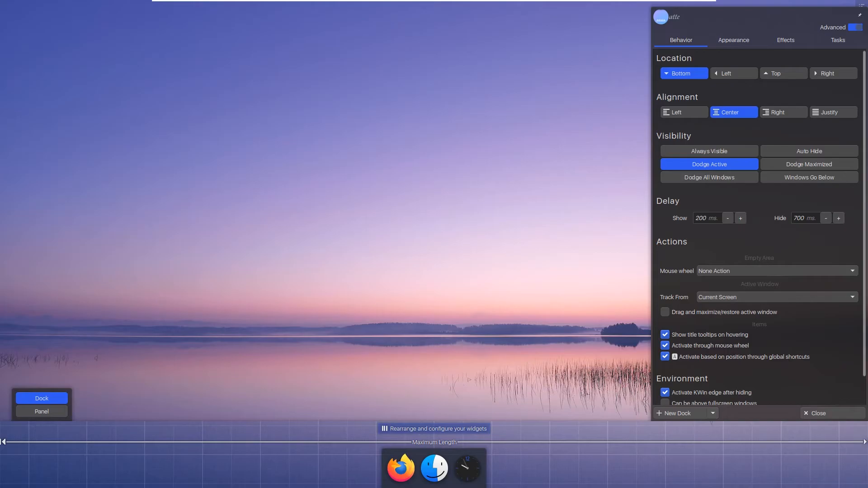
scroll(865, 389, "down", 1)
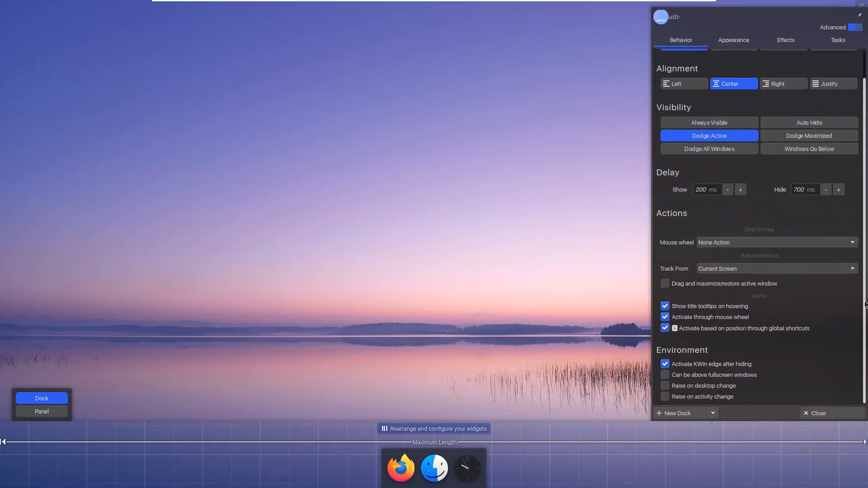
scroll(865, 307, "up", 1)
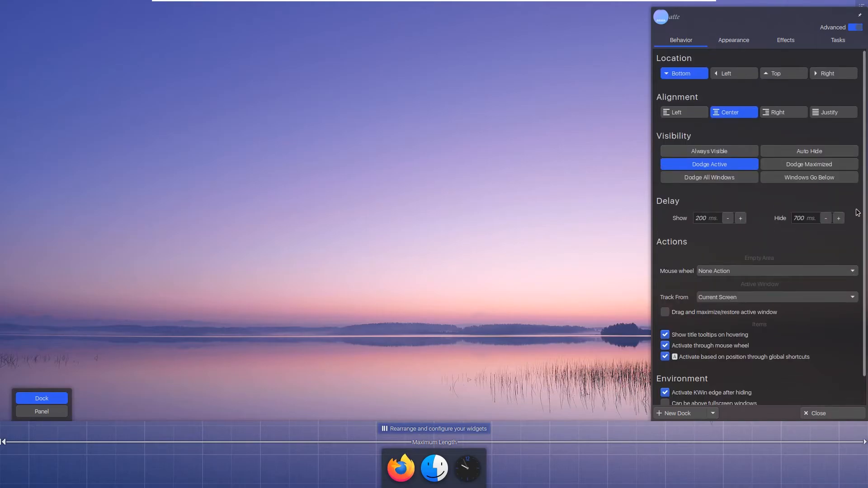
left_click(832, 411)
Try the Plasma layout for the Latte dock
right_click(435, 487)
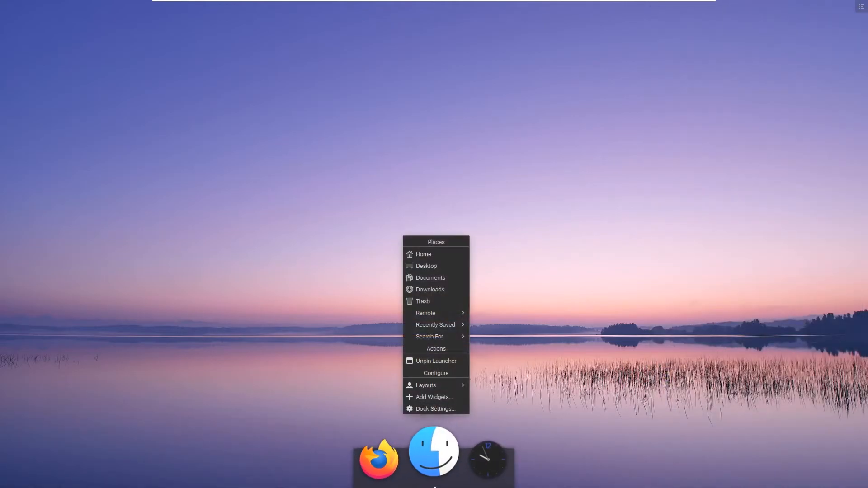
mouse_move(442, 387)
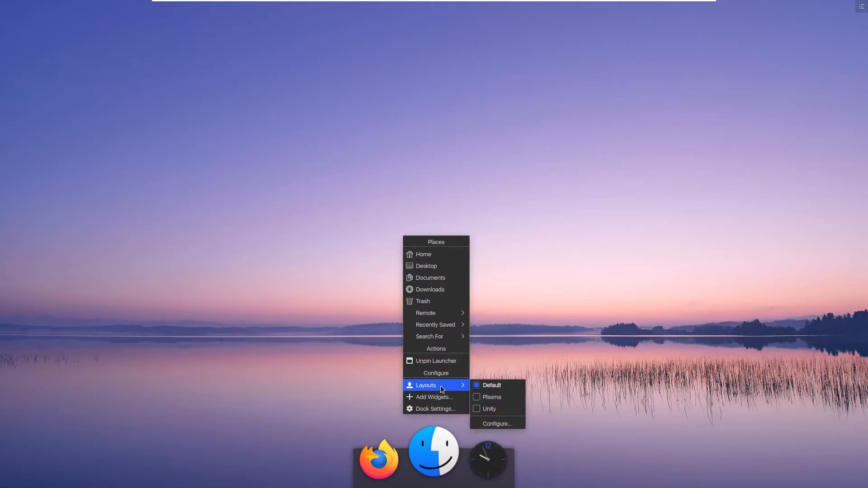
left_click(510, 397)
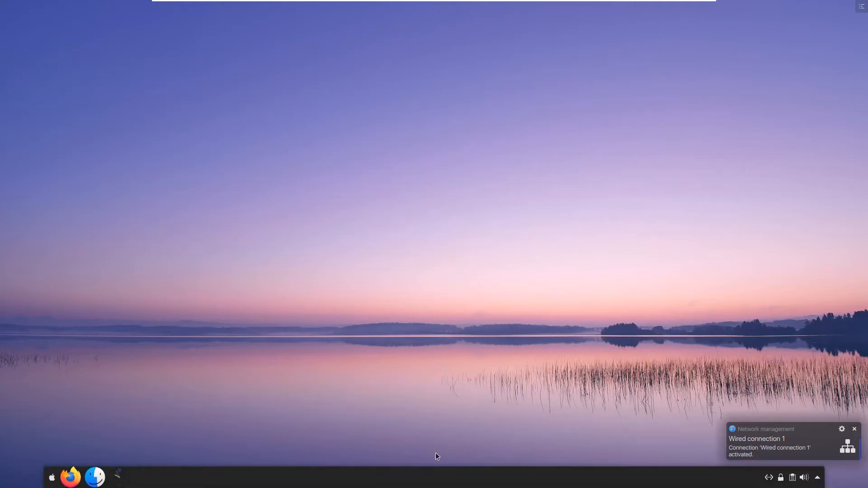
Open the Latte layout configuration and switch to the Extended layout
right_click(387, 482)
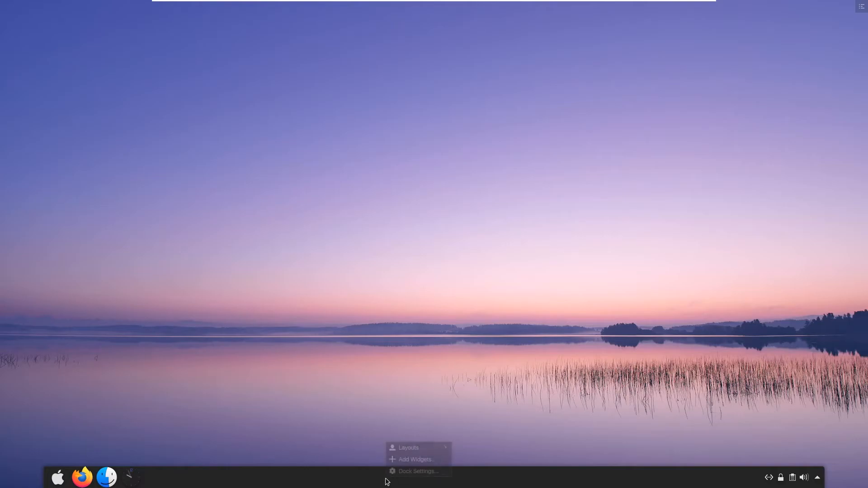
mouse_move(422, 450)
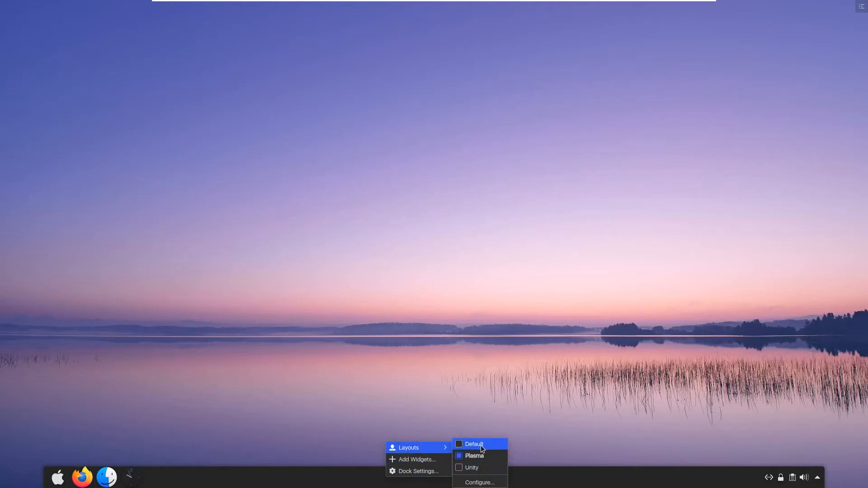
left_click(479, 482)
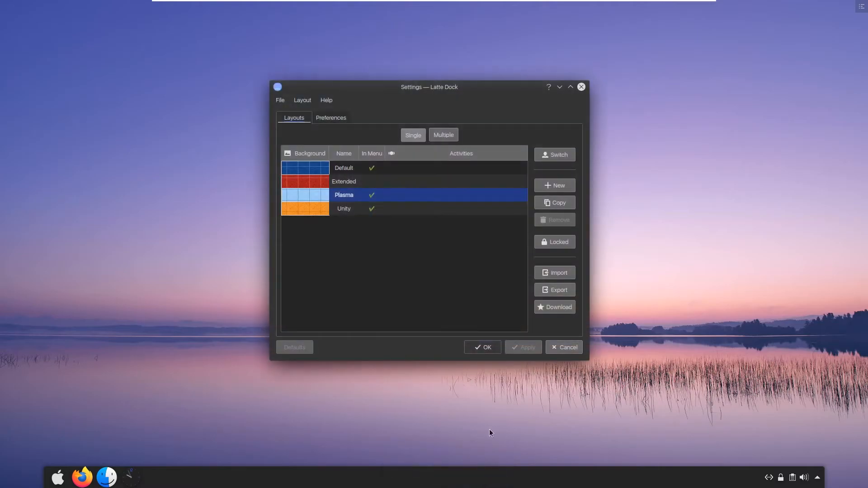
left_click(358, 185)
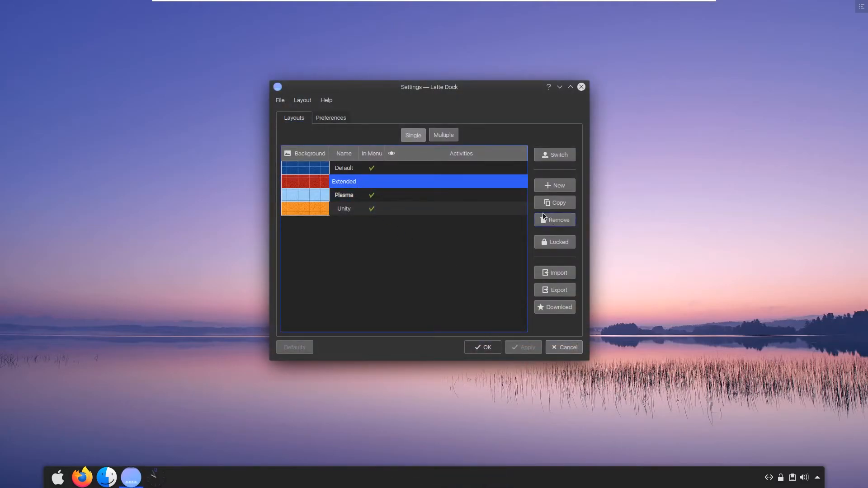
left_click(555, 155)
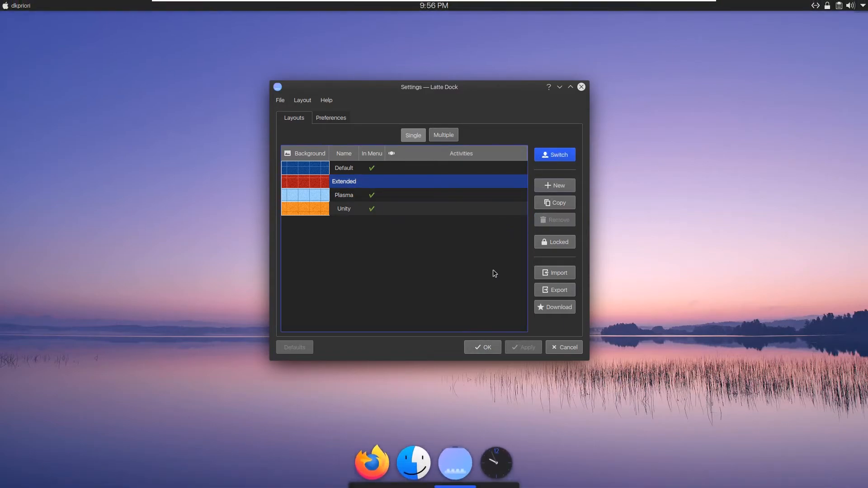
Confirm the layout settings, and add System Settings and the Konsole terminal from the launcher's favorites to the dock
left_click(493, 349)
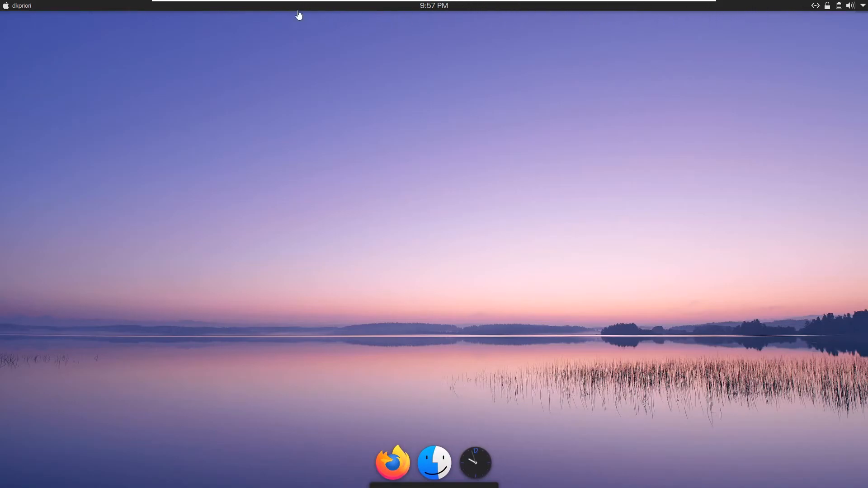
left_click(6, 9)
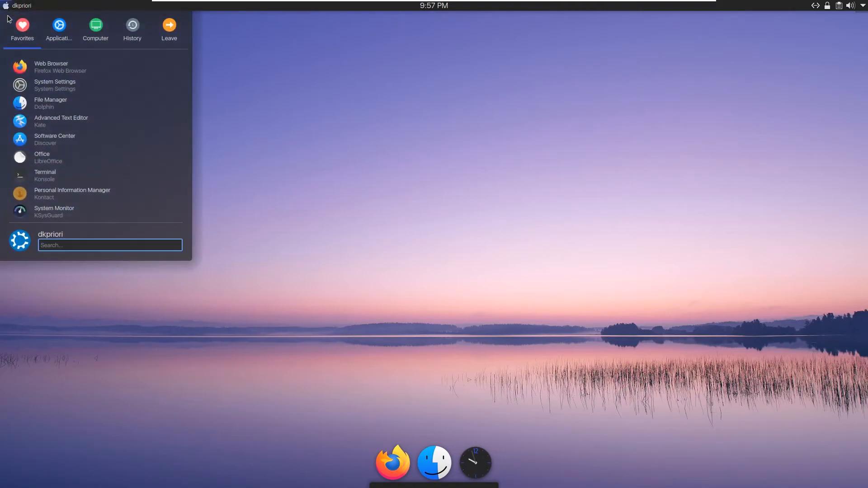
left_click_drag(26, 88, 437, 463)
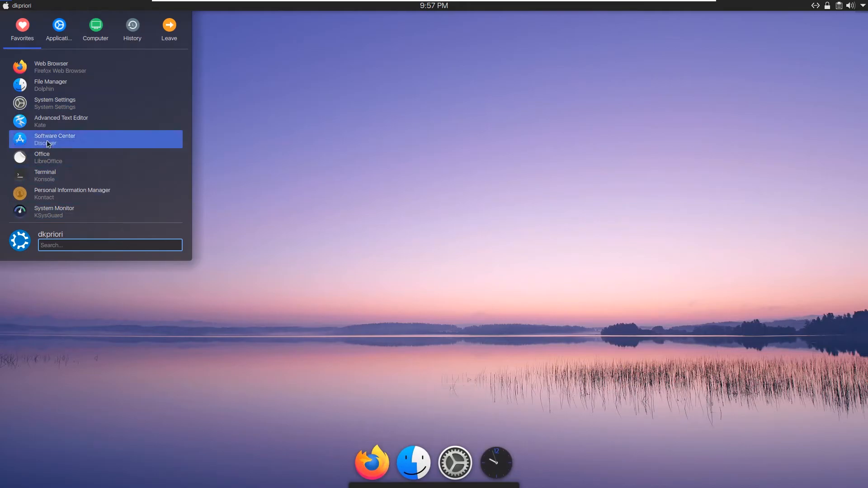
left_click_drag(27, 177, 486, 486)
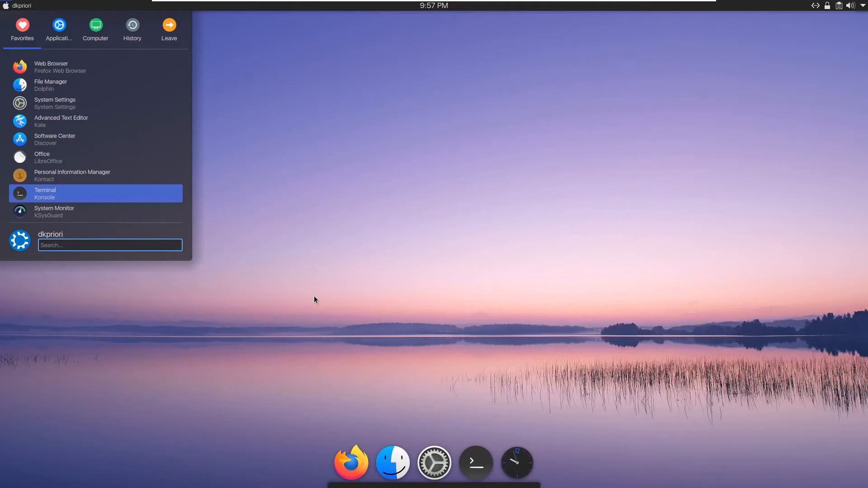
Try to add LibreOffice Writer from the launcher's Office applications to the dock
left_click(65, 38)
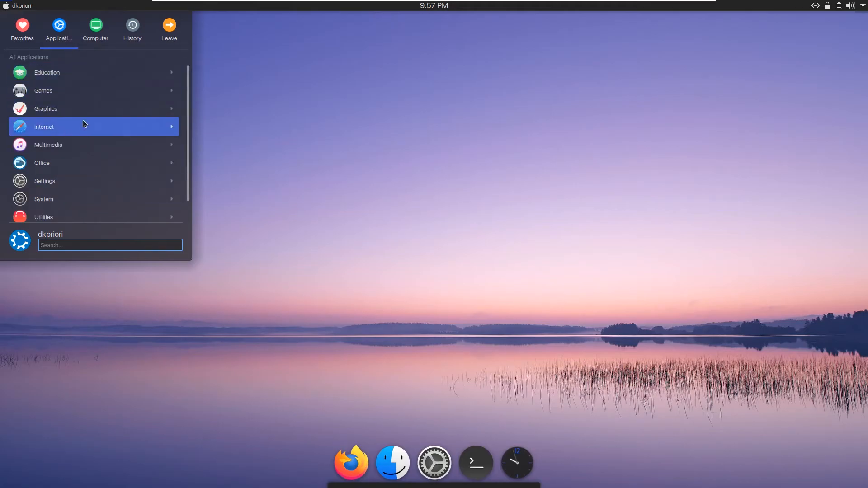
left_click(72, 165)
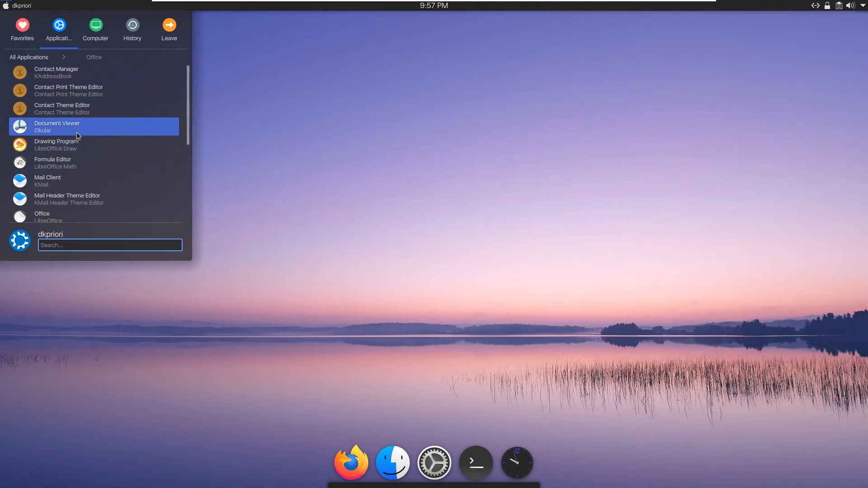
scroll(87, 140, "down", 5)
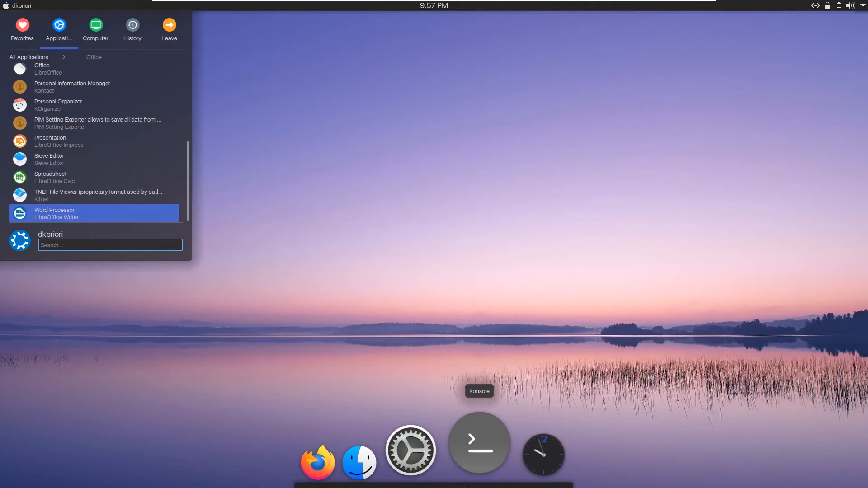
left_click_drag(67, 215, 433, 427)
left_click(442, 397)
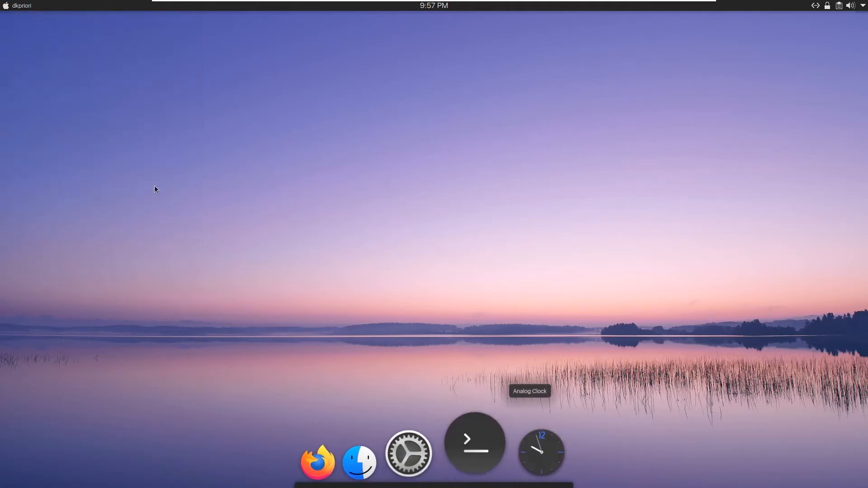
Add LibreOffice Writer from the Office applications to the dock, between the terminal and the analog clock
left_click(6, 5)
left_click(68, 38)
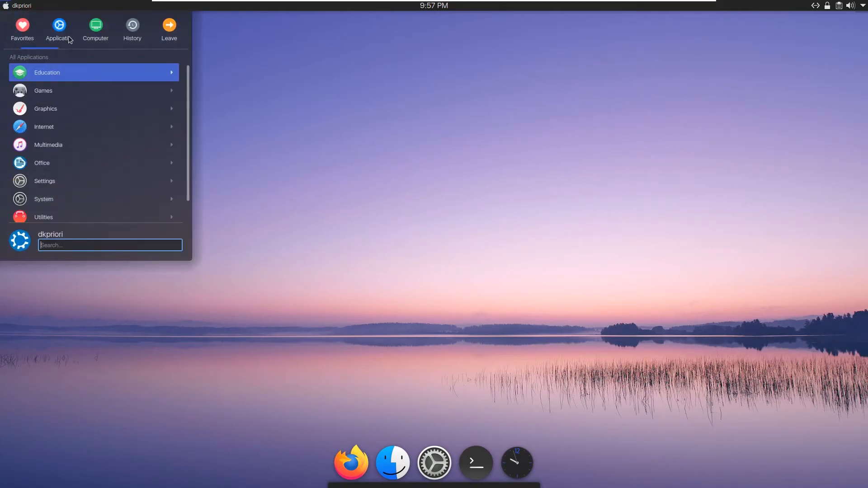
left_click(101, 168)
scroll(102, 171, "down", 3)
scroll(102, 176, "down", 2)
left_click_drag(61, 222, 435, 482)
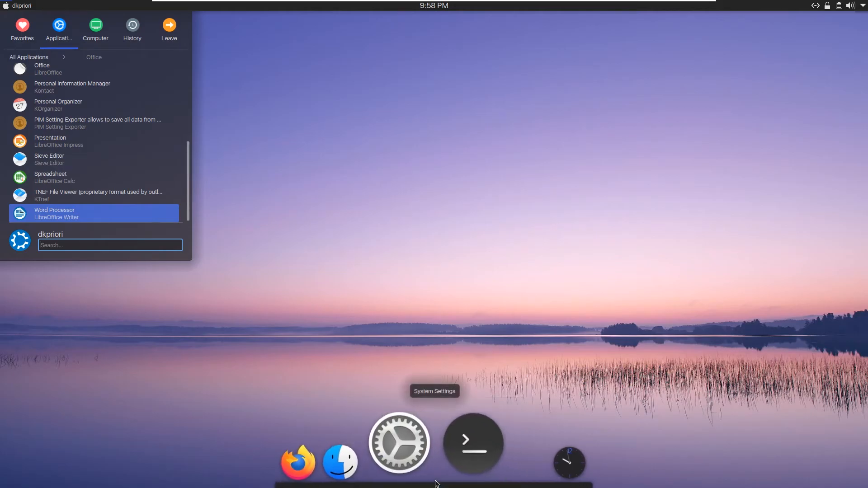
Examine the analog clock's Appearance options, the available layouts and the dock's Behavior settings, closing each without changes
right_click(523, 487)
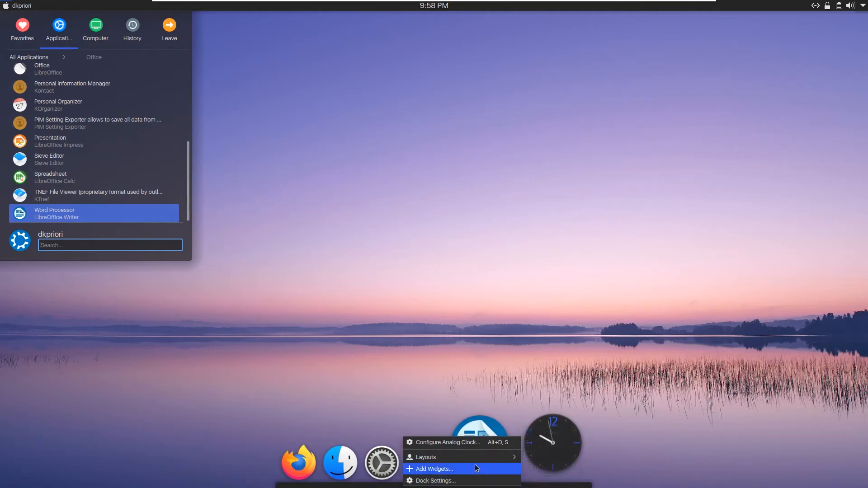
left_click(472, 441)
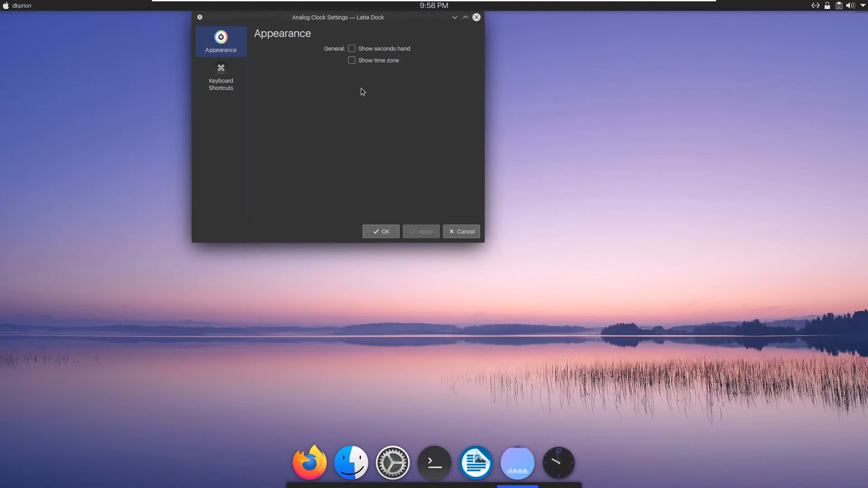
left_click(464, 233)
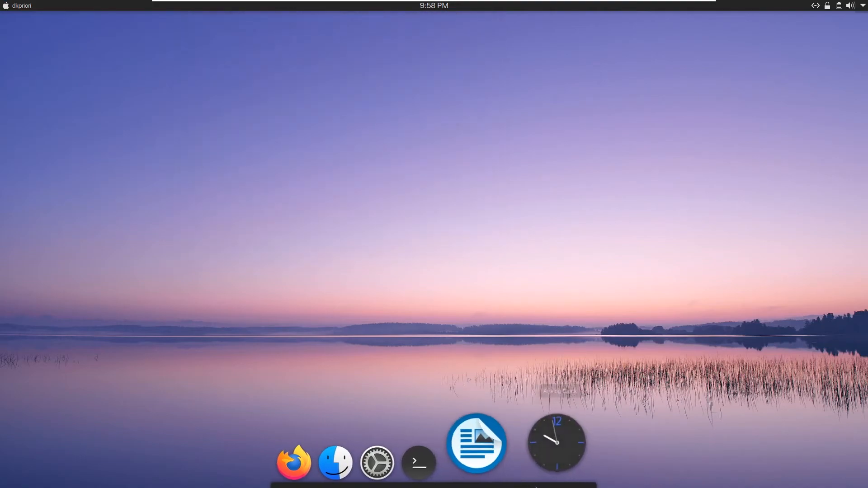
right_click(554, 452)
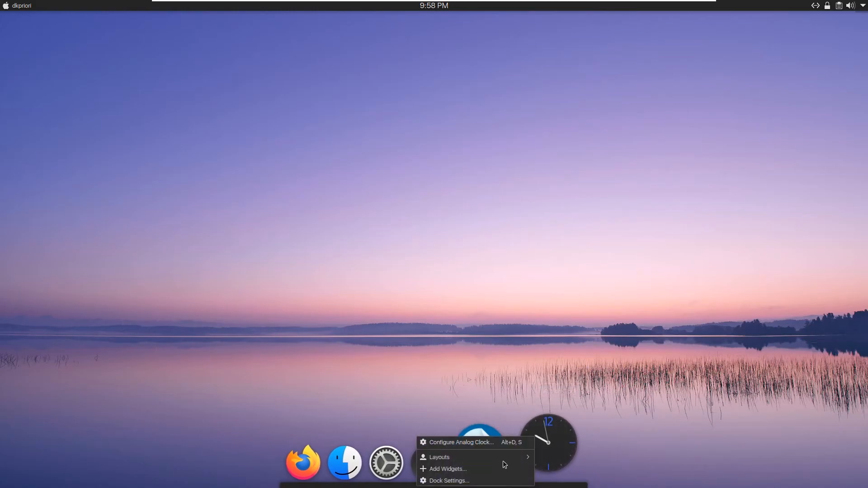
mouse_move(502, 460)
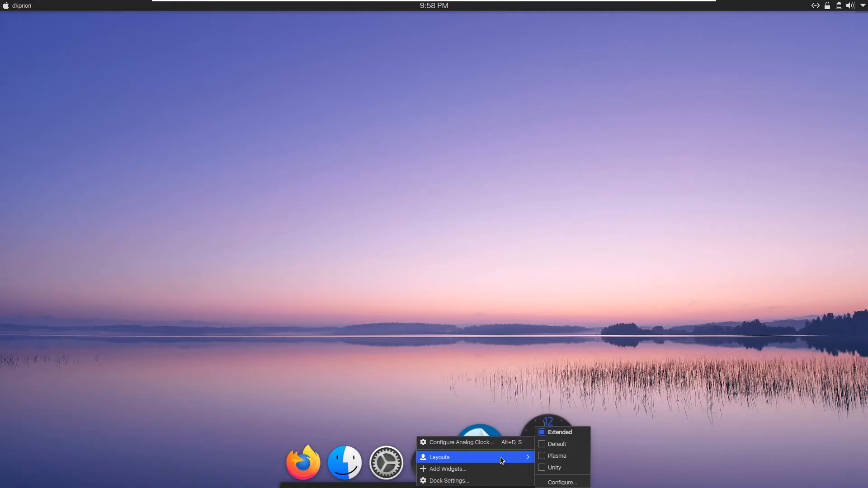
left_click(486, 481)
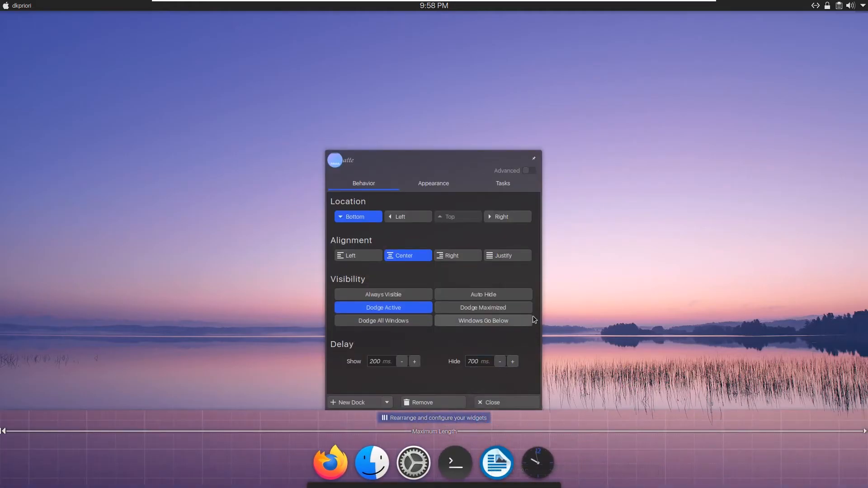
left_click(504, 406)
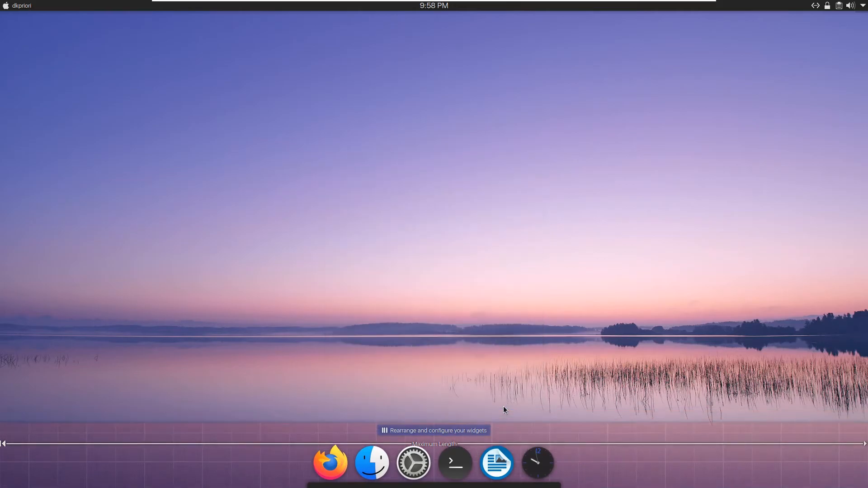
right_click(535, 463)
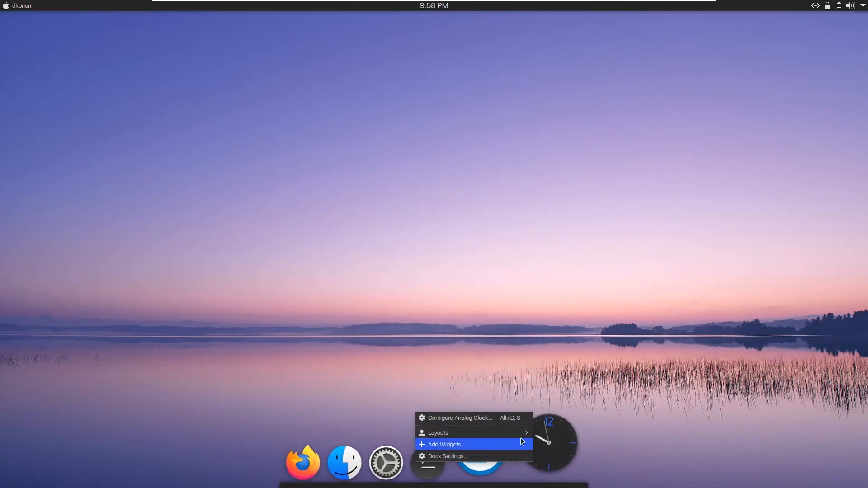
left_click(506, 419)
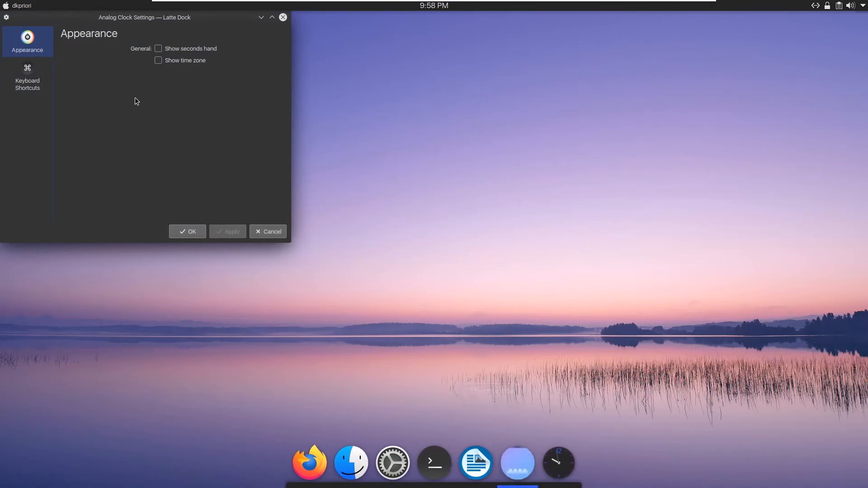
left_click_drag(175, 22, 505, 175)
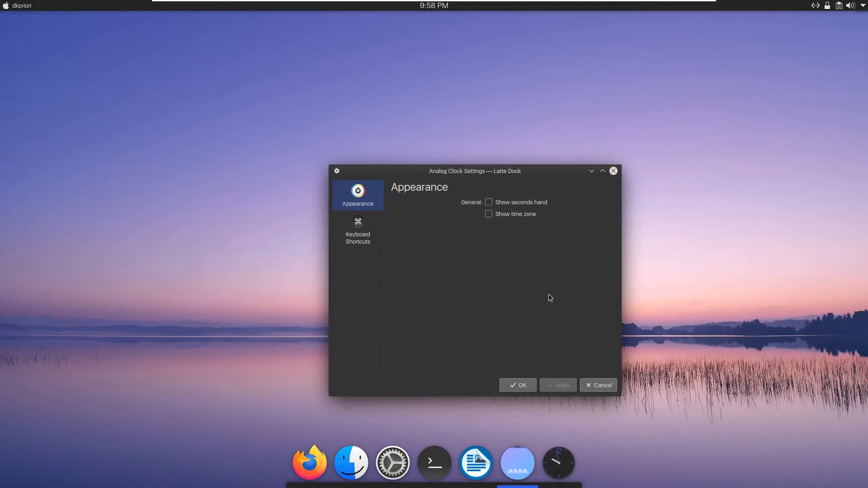
left_click(598, 386)
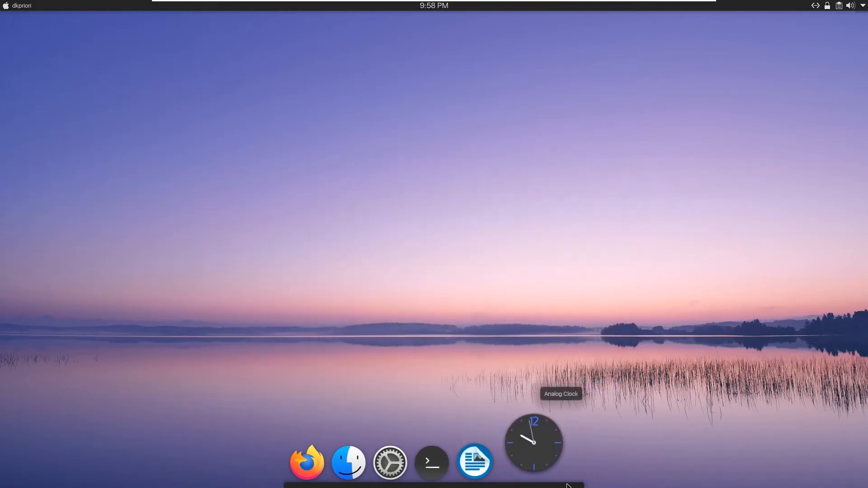
right_click(540, 486)
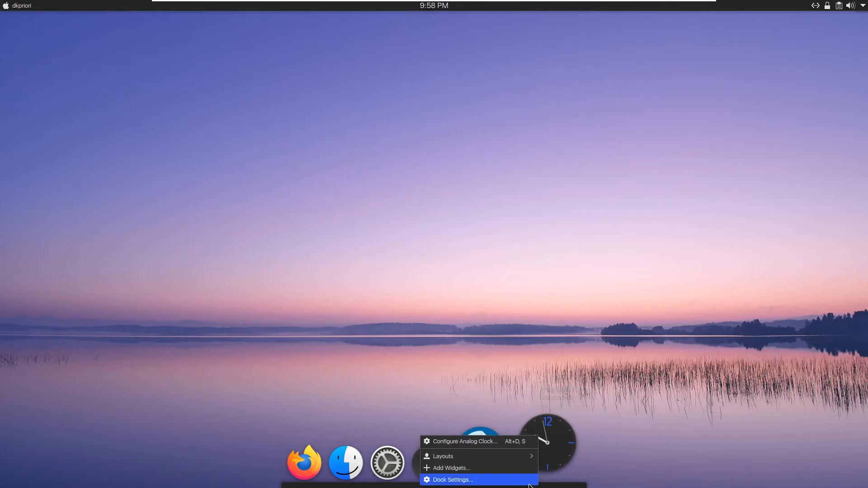
left_click(529, 480)
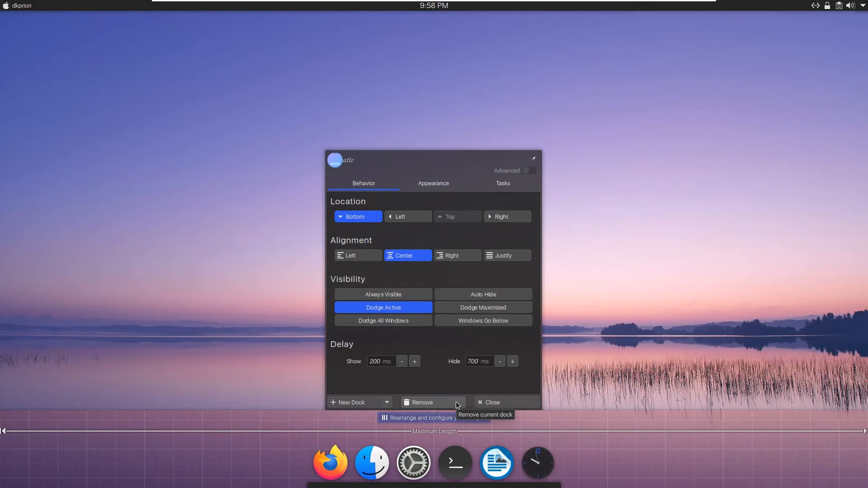
left_click(488, 403)
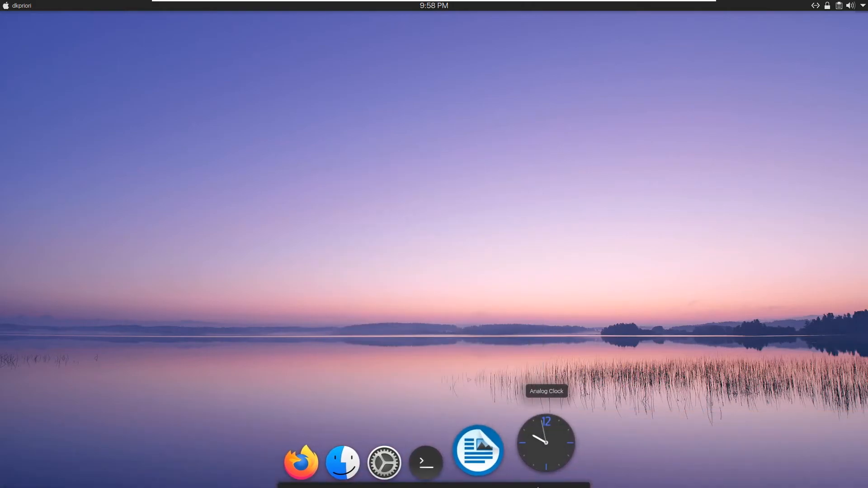
Browse the widgets available for the dock, search them for "ana" and close the widget list
right_click(546, 464)
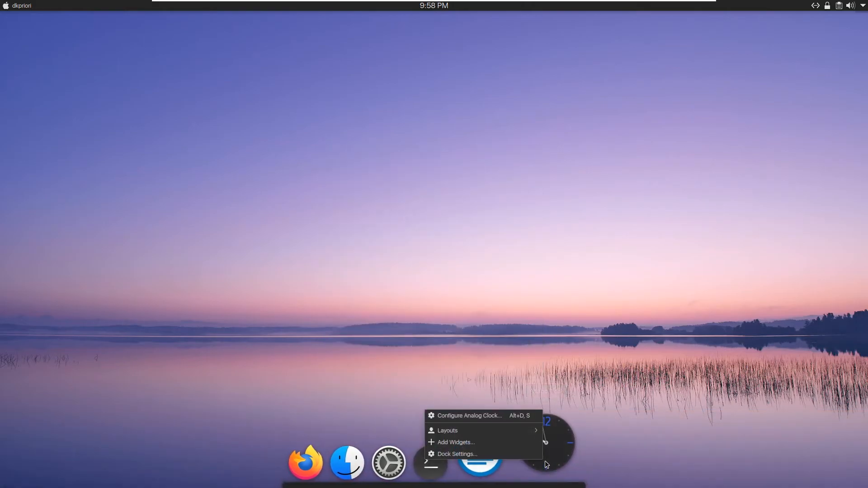
left_click(520, 443)
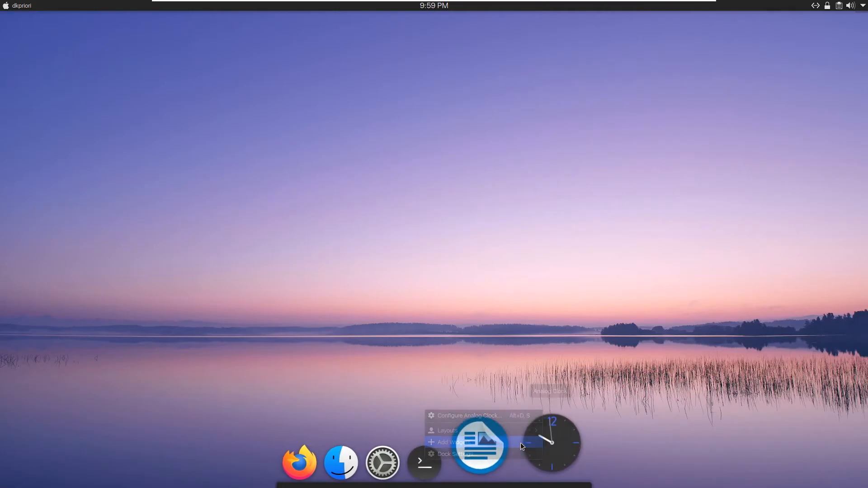
scroll(93, 300, "down", 1)
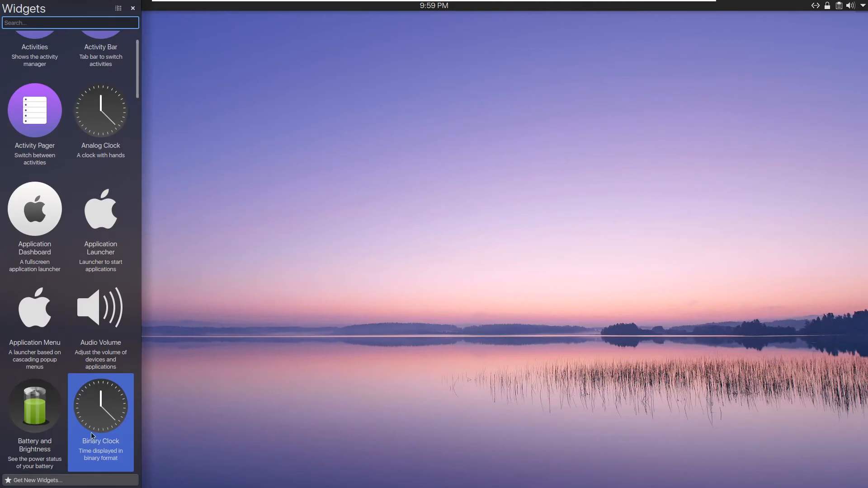
scroll(94, 437, "down", 4)
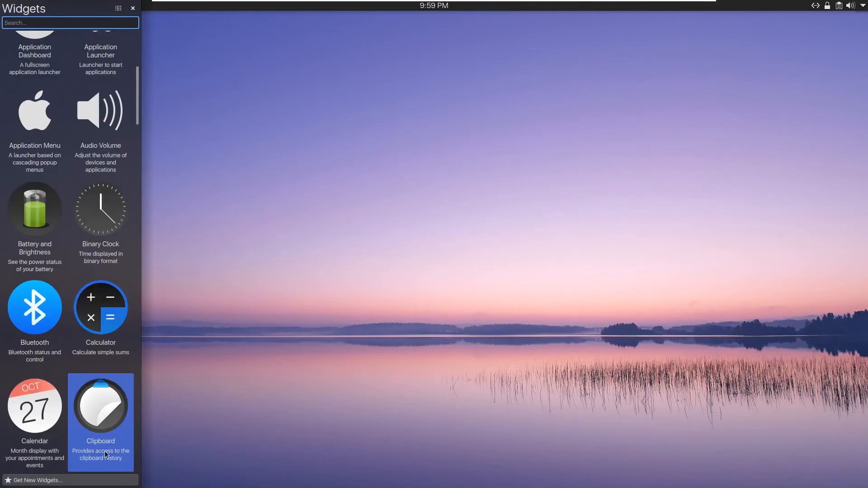
scroll(107, 452, "down", 2)
scroll(45, 81, "up", 2)
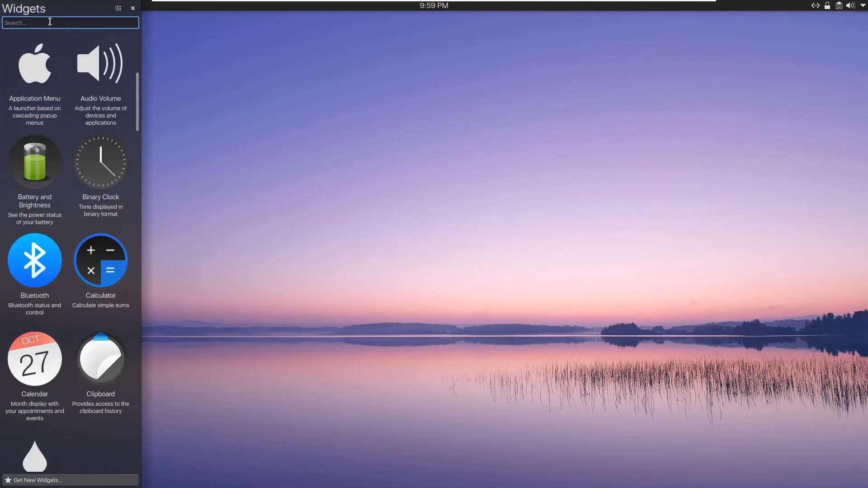
type("ana")
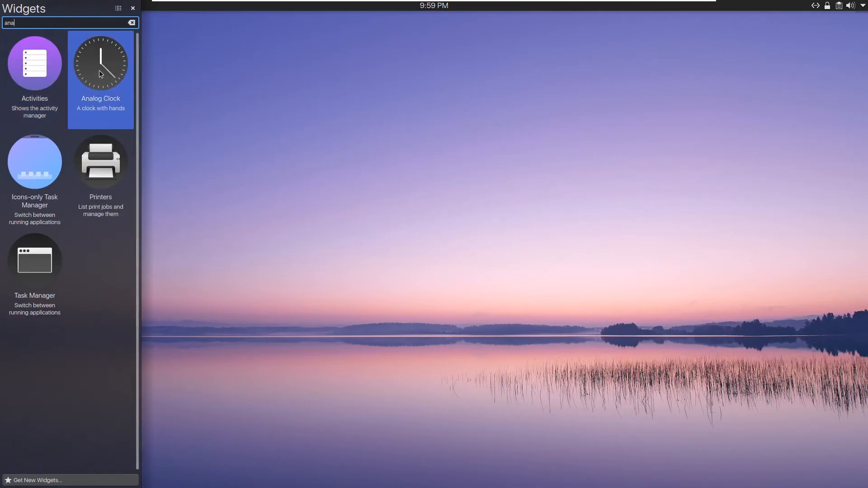
left_click(132, 8)
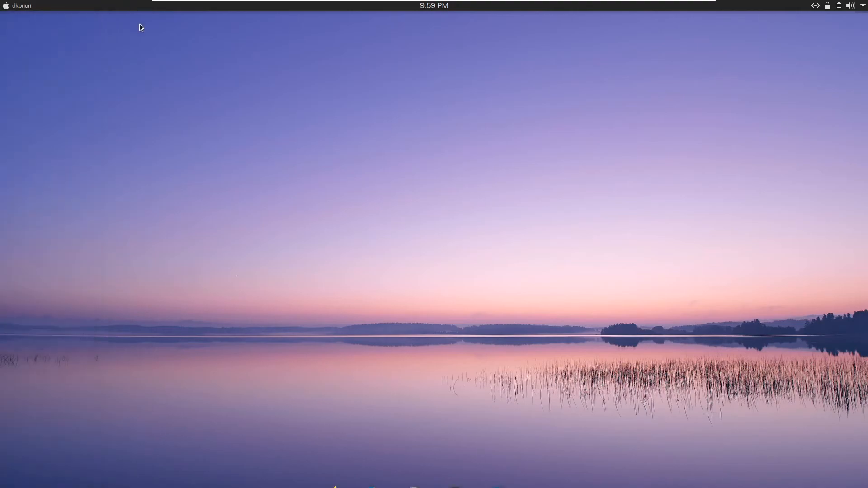
mouse_move(475, 464)
right_click(555, 453)
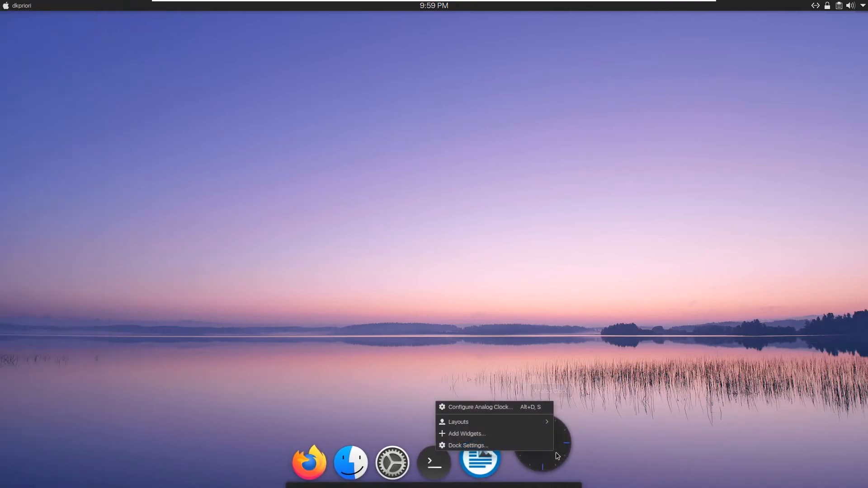
mouse_move(536, 426)
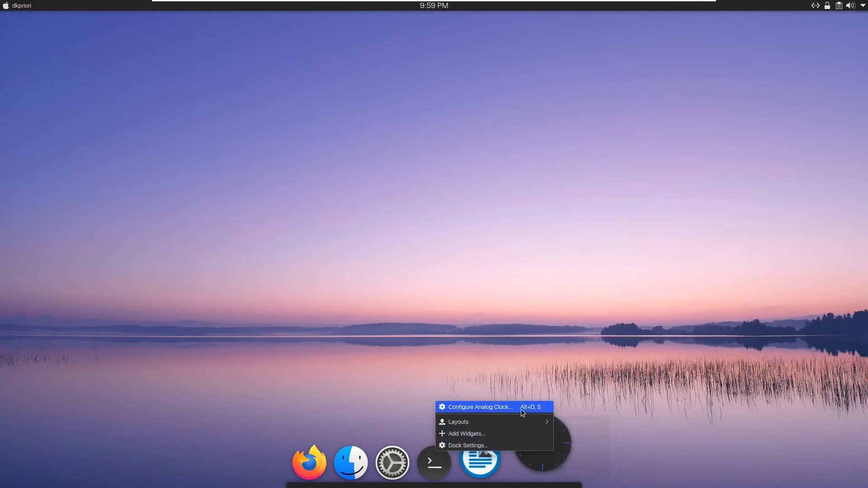
left_click(656, 411)
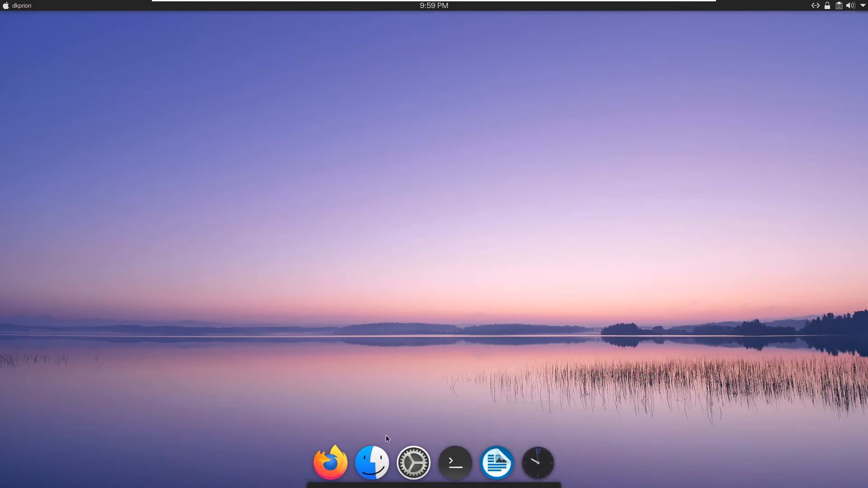
Launch Firefox from the dock
left_click_drag(327, 454, 335, 335)
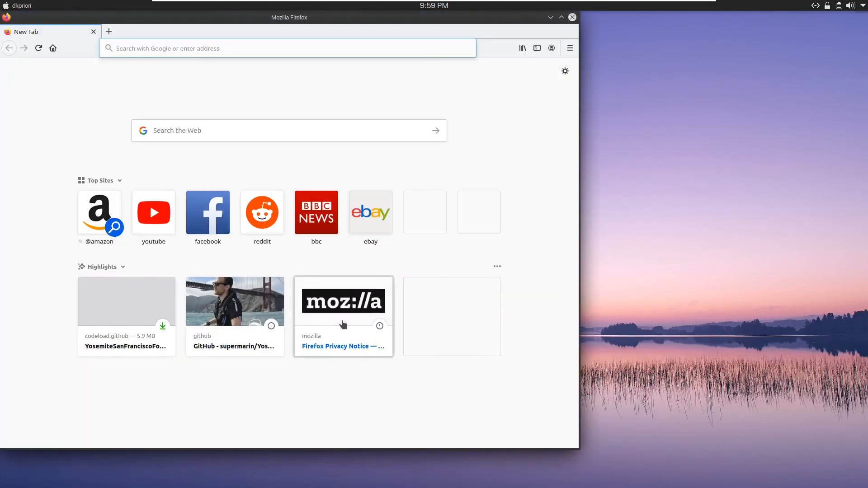
Search the web for "latte dock remove analog clock" and open the Reddit thread "Latte Dock Analogue clock" in a new tab
left_click(206, 51)
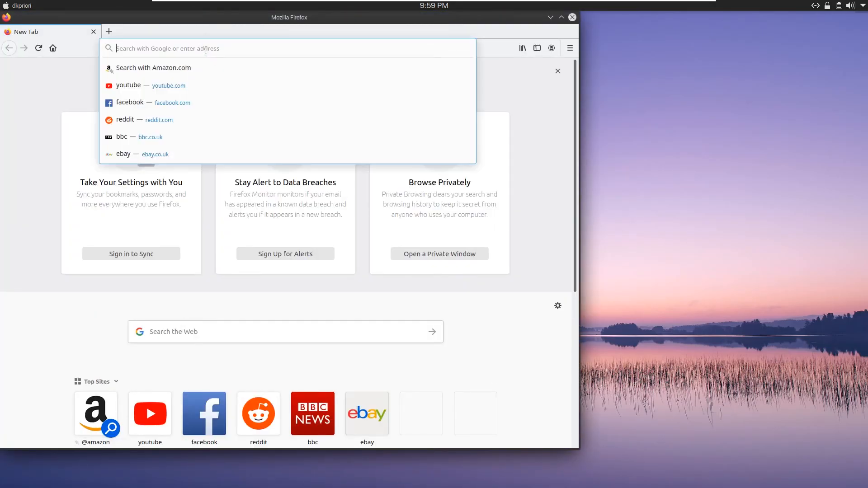
type("anao")
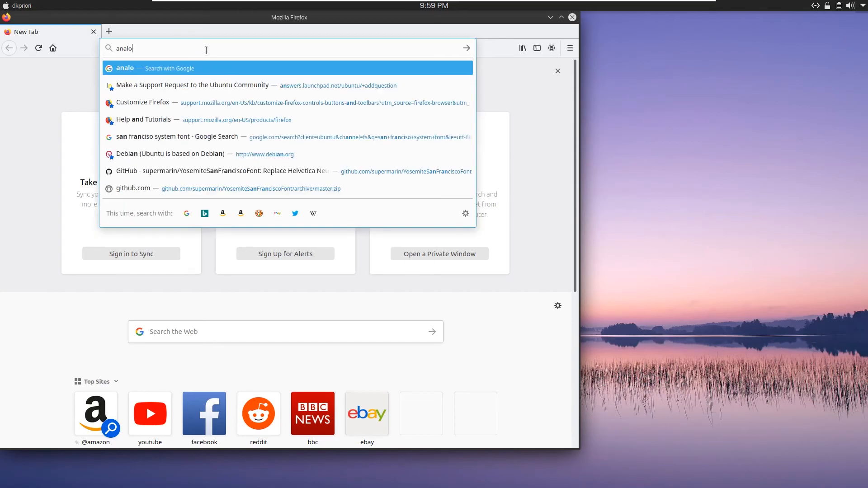
key("BackSpace")
key("BackSpace")
key("BackSpace")
key("BackSpace")
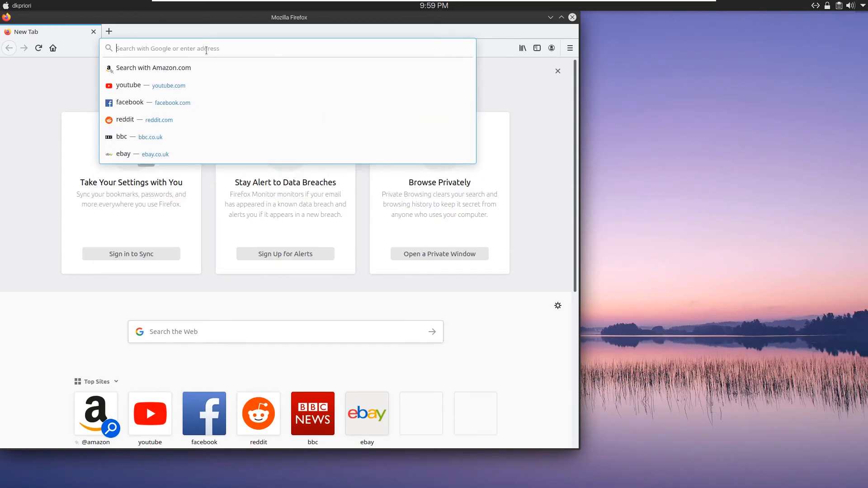
type("latte dock gewt")
key("BackSpace")
key("BackSpace")
key("BackSpace")
key("BackSpace")
type("remove an")
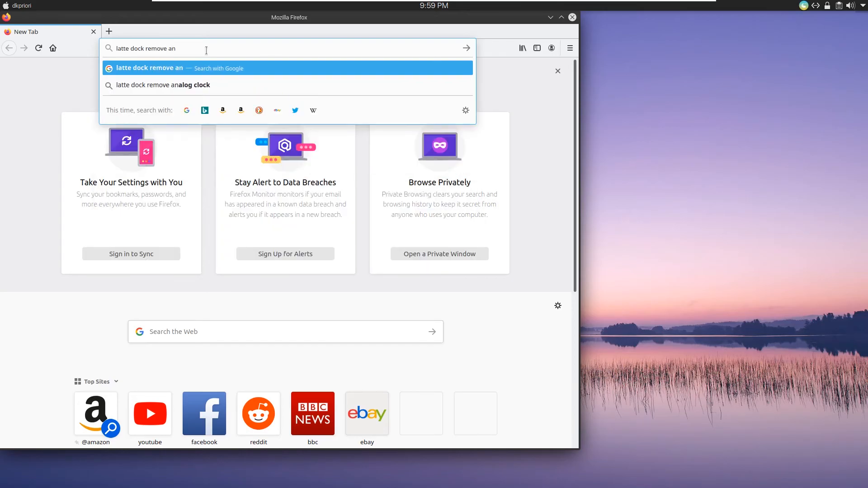
left_click(236, 85)
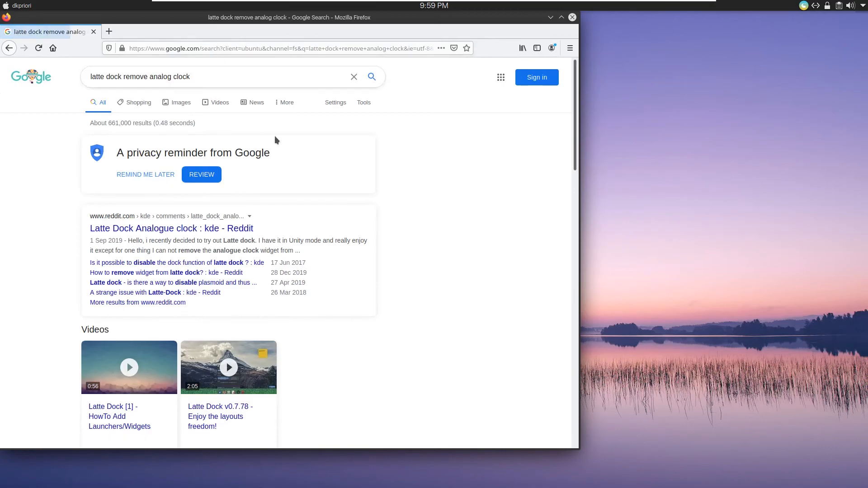
middle_click(248, 229)
left_click(157, 30)
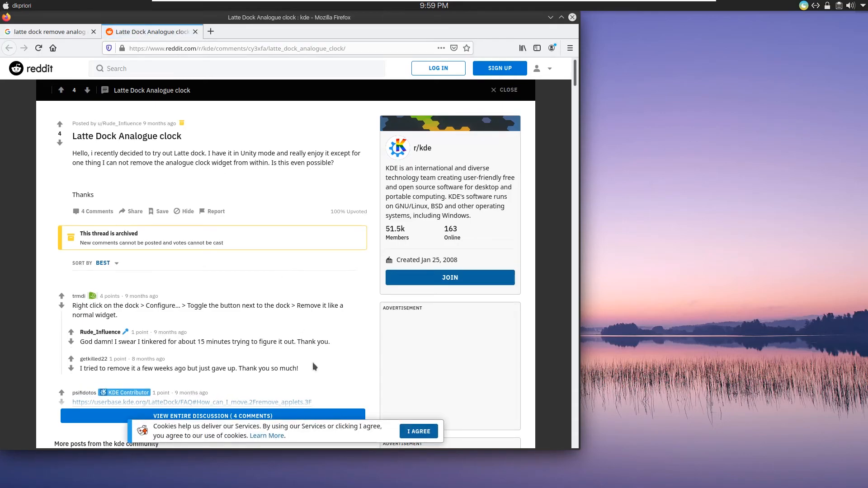
Check the dock's analog clock settings for a removal option under Appearance and Keyboard Shortcuts, discarding any changes
mouse_move(414, 486)
right_click(545, 484)
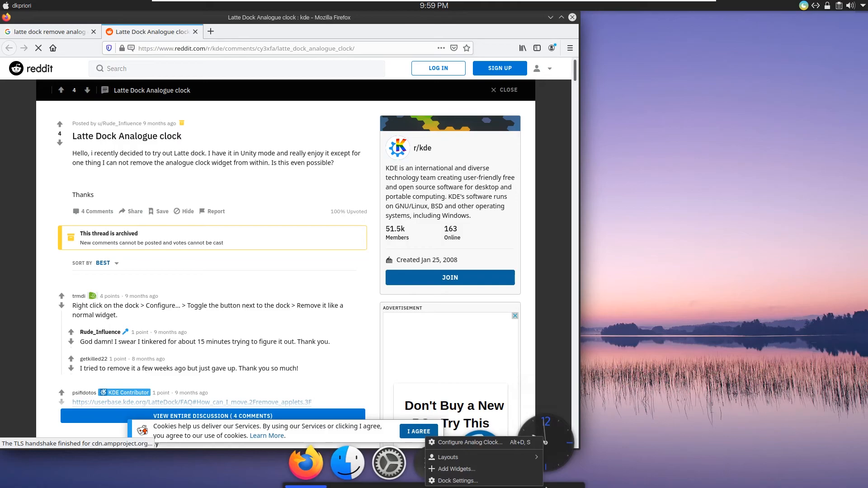
left_click(502, 444)
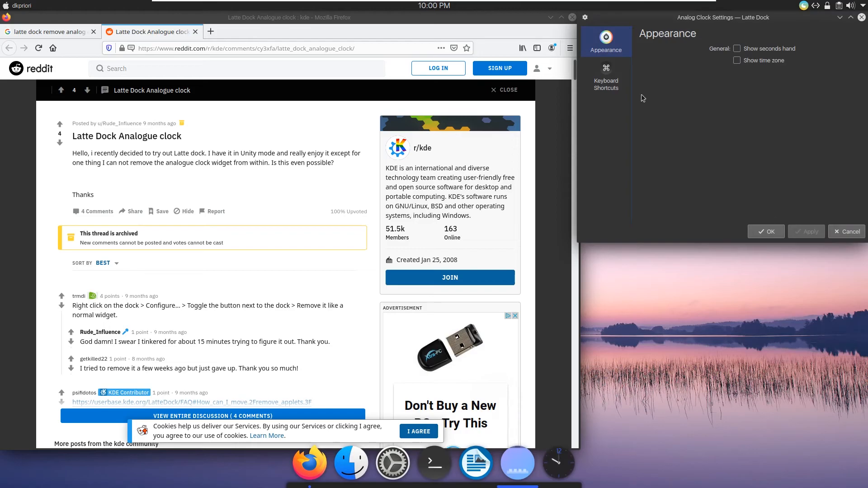
left_click(614, 87)
left_click(602, 53)
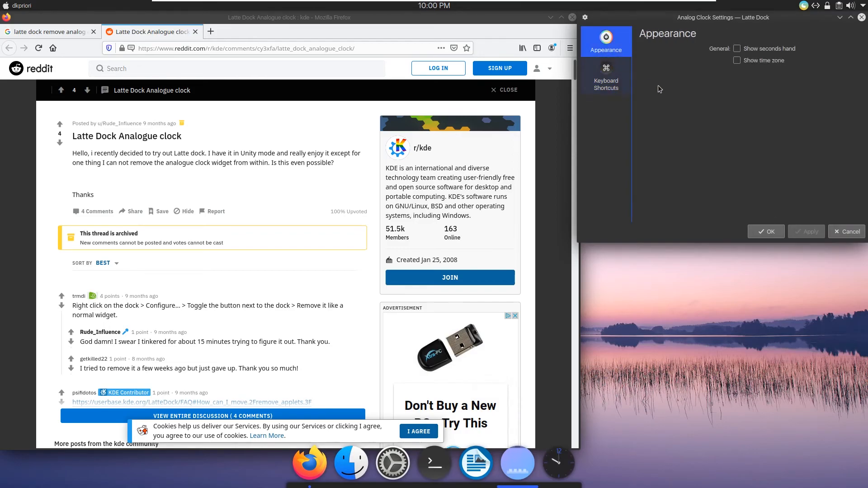
left_click(847, 232)
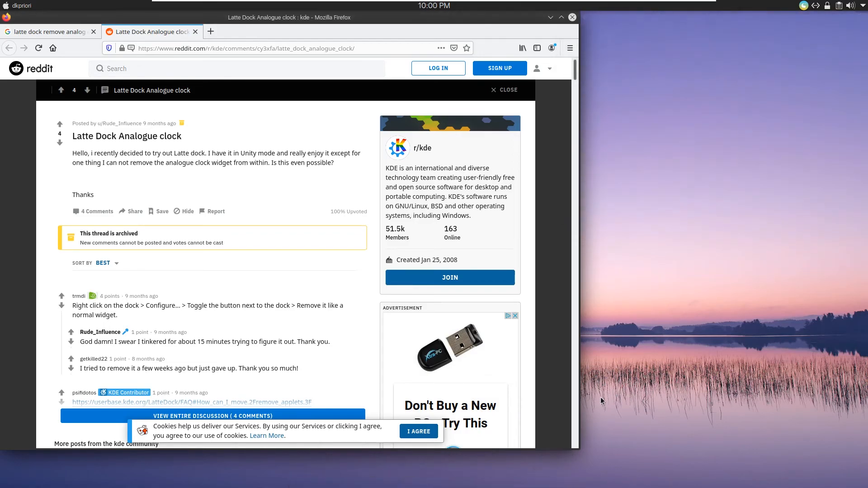
Check the dock's Behavior settings for a way to remove the analog clock, and close them without changes
mouse_move(571, 487)
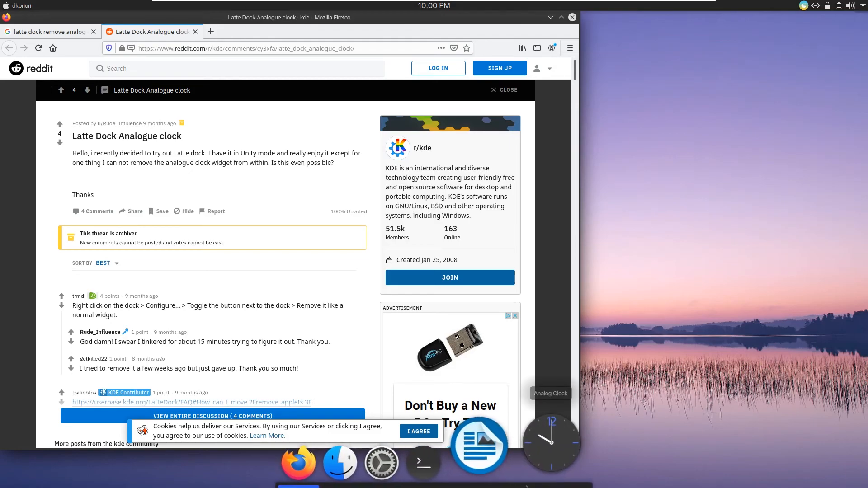
right_click(541, 487)
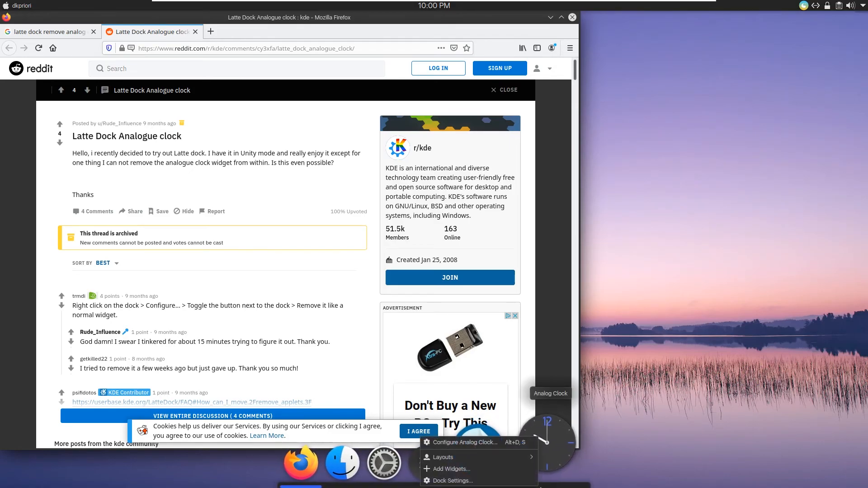
left_click(521, 480)
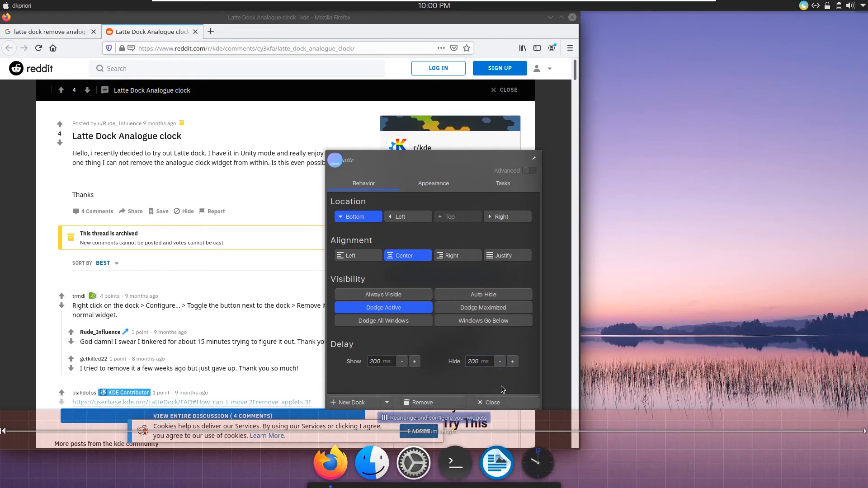
left_click(499, 404)
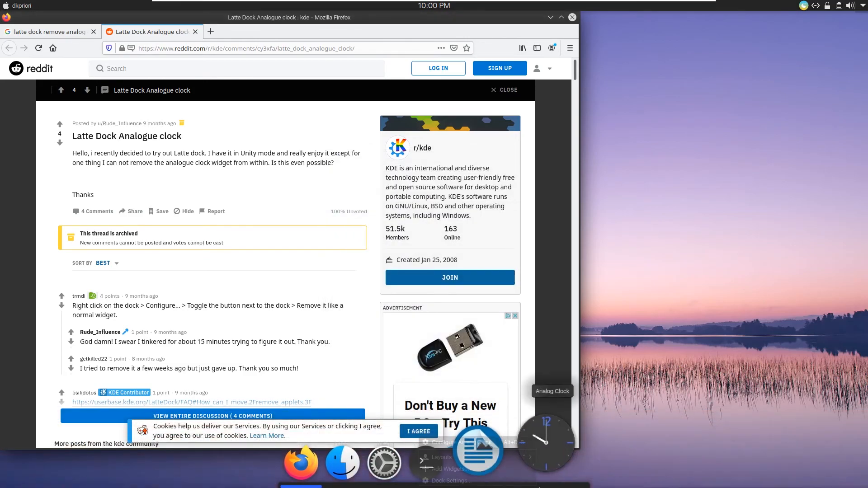
Review the analog clock's Appearance options once more and close its settings window
right_click(526, 450)
left_click(514, 449)
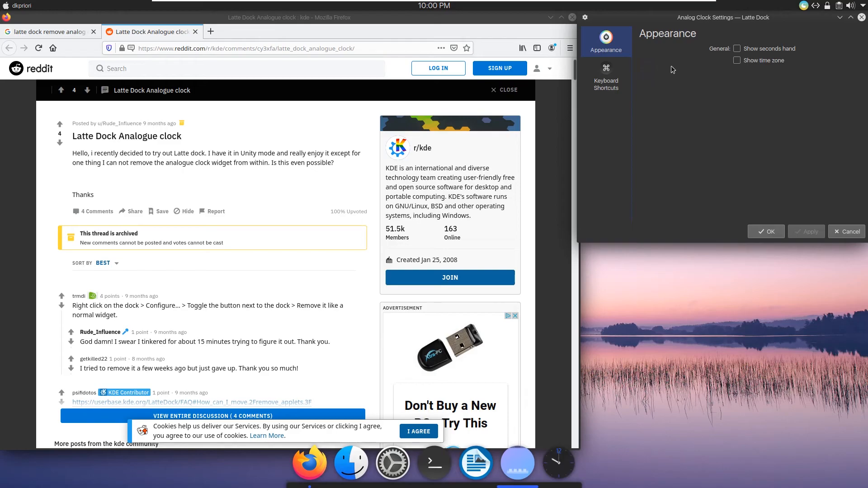
left_click(584, 17)
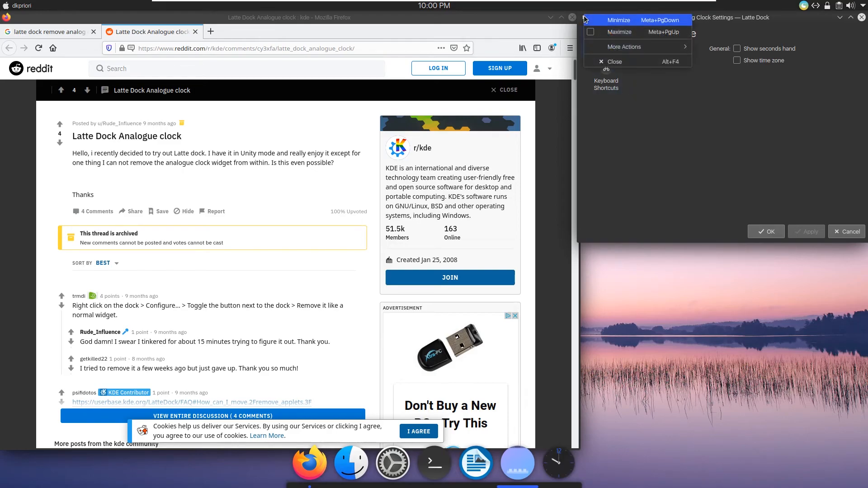
left_click(613, 61)
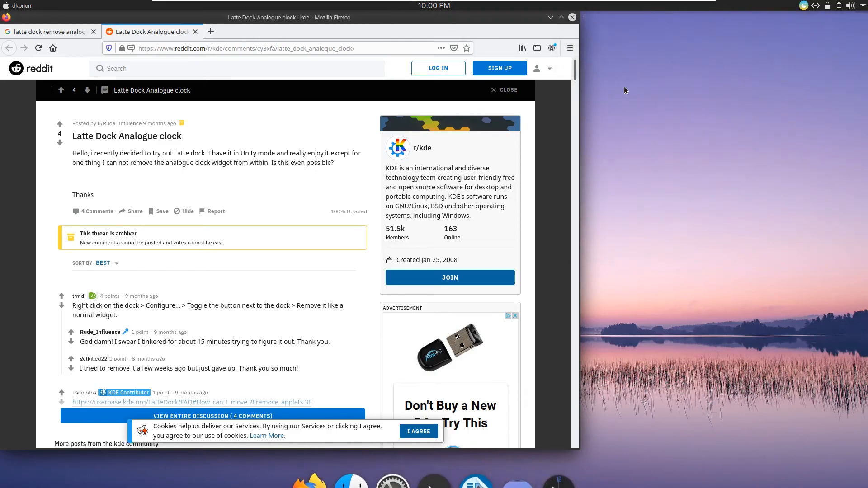
Close the Reddit thread, open a blank browser tab and quit Firefox with all its tabs
left_click(196, 31)
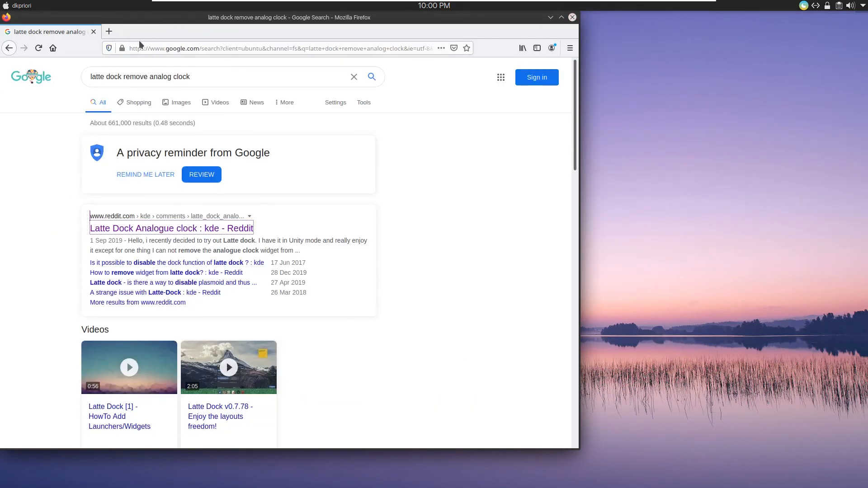
left_click(108, 31)
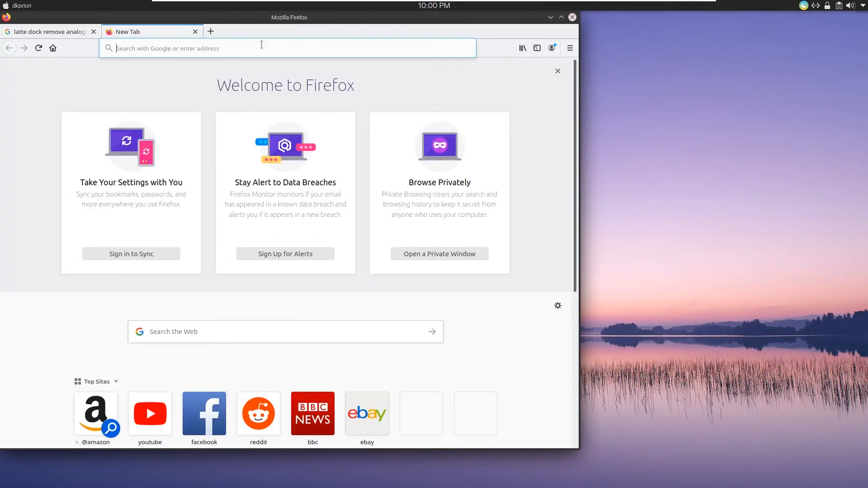
left_click(572, 17)
left_click(367, 258)
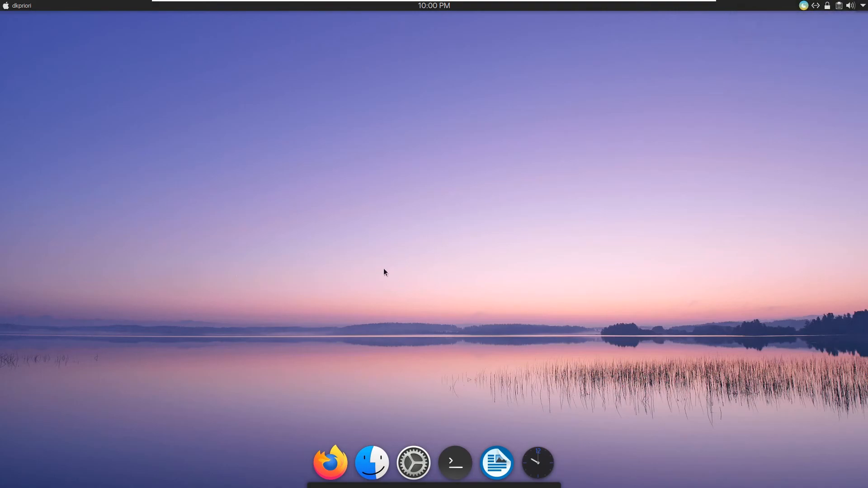
Open System Settings from the application launcher and look over the Desktop Behavior workspace options
left_click(7, 6)
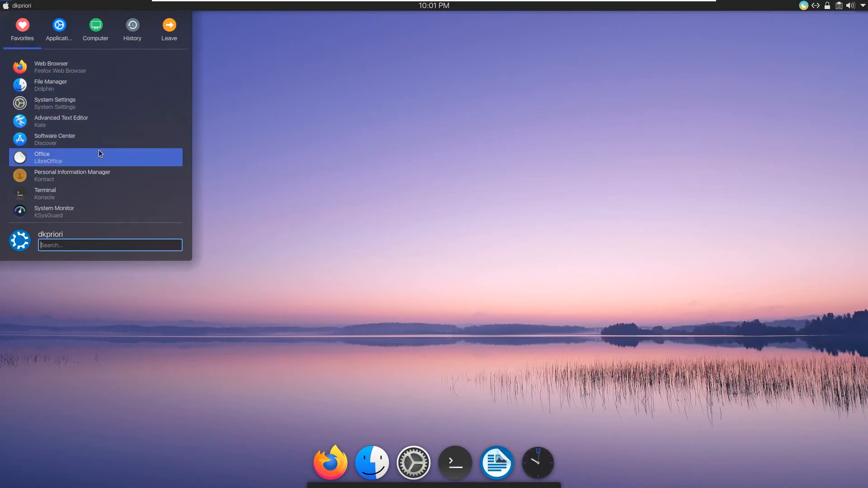
left_click(81, 107)
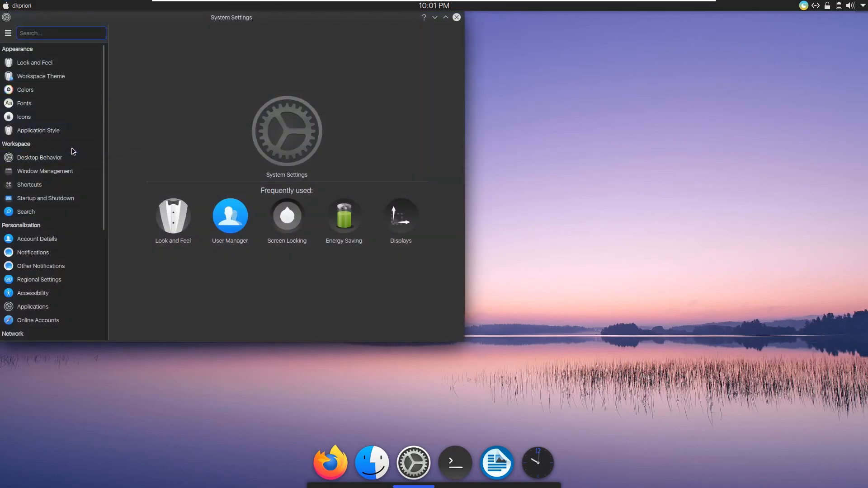
left_click(69, 158)
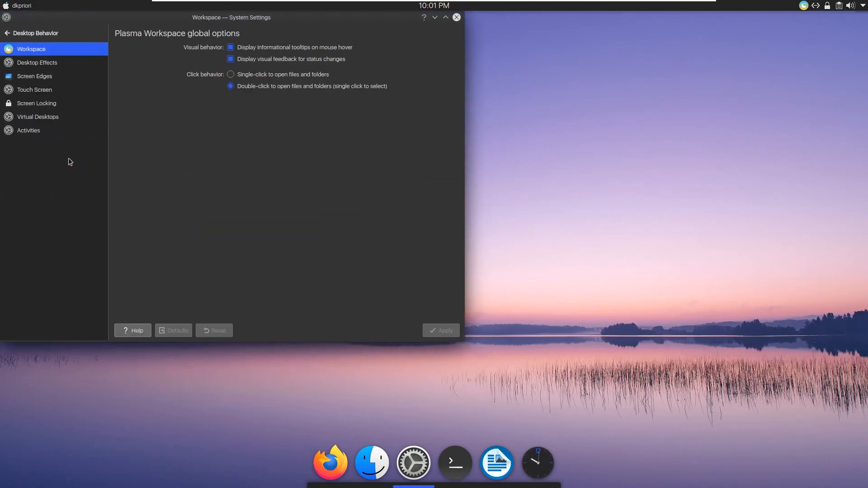
left_click(32, 33)
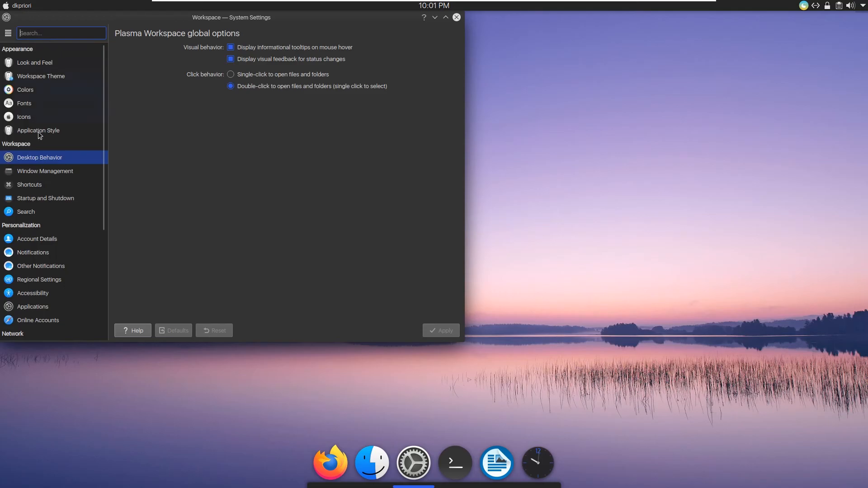
Examine the Window Behavior settings for focus, titlebar actions, window actions, moving and advanced options
left_click(57, 173)
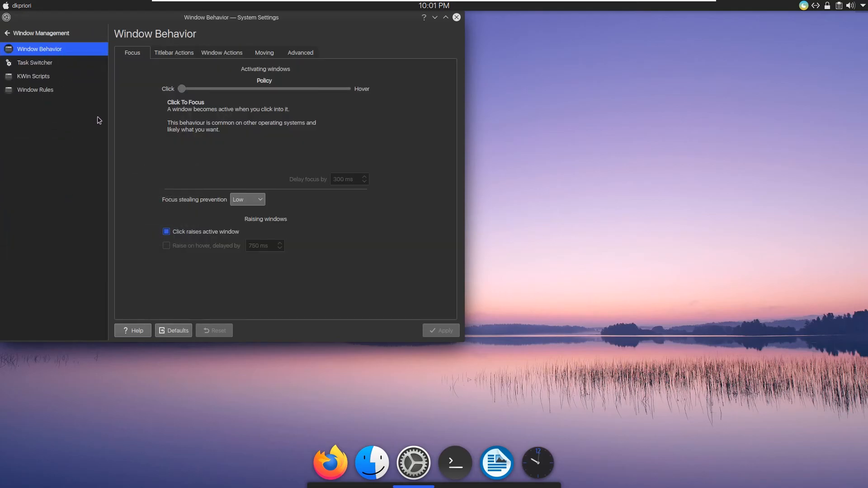
left_click(176, 55)
left_click(206, 56)
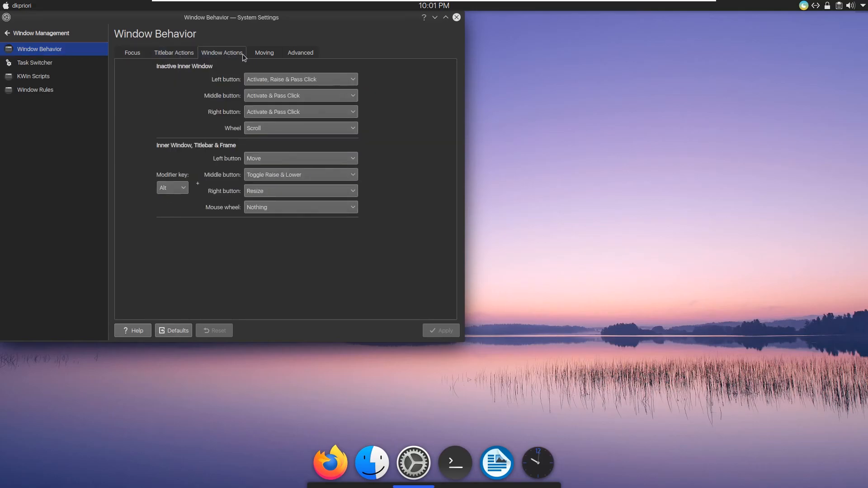
left_click(272, 54)
left_click(287, 54)
left_click(144, 54)
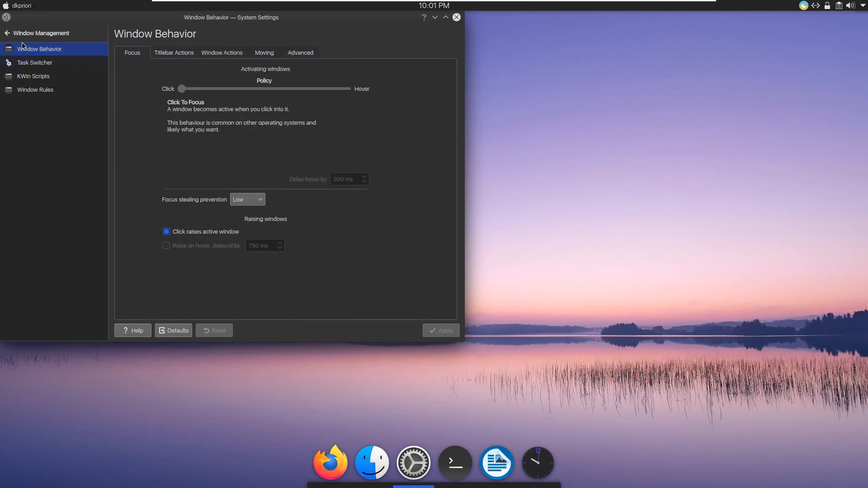
left_click(7, 33)
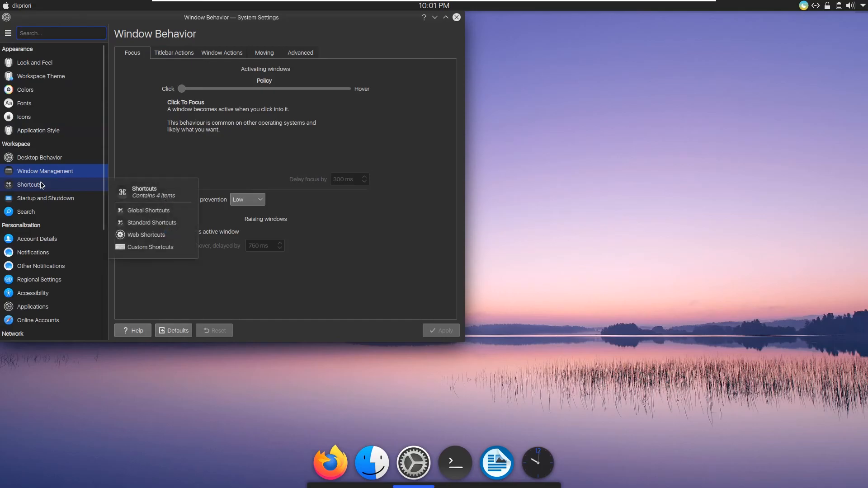
Look over the Application Style settings and the installed icon themes
mouse_move(59, 164)
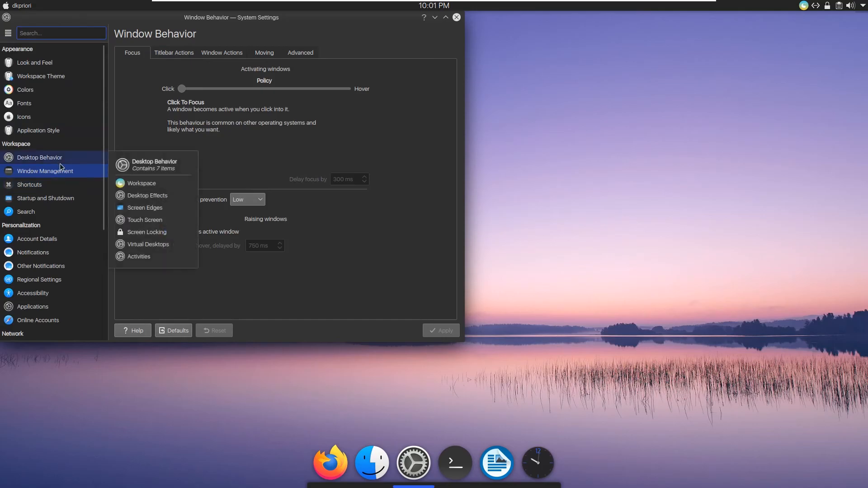
left_click(43, 130)
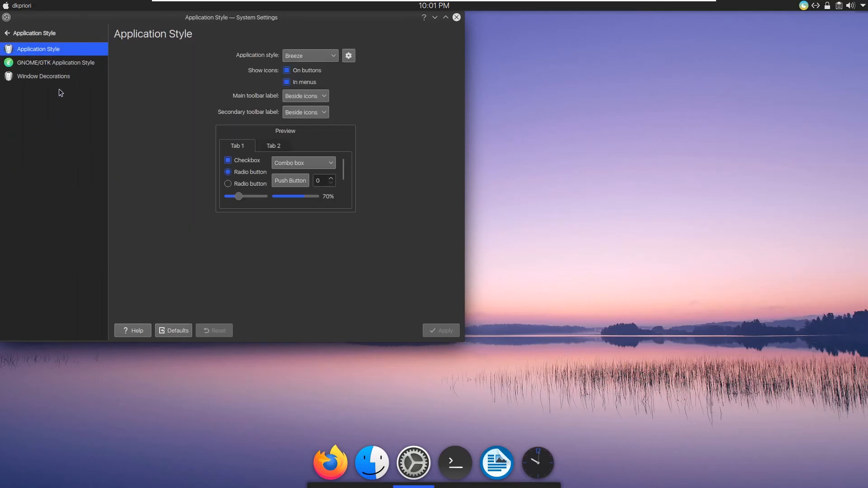
left_click(8, 33)
left_click(39, 117)
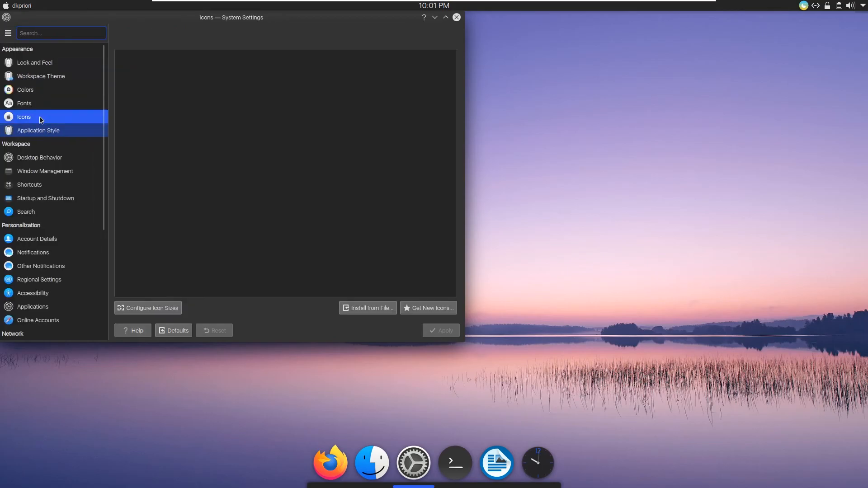
left_click(23, 36)
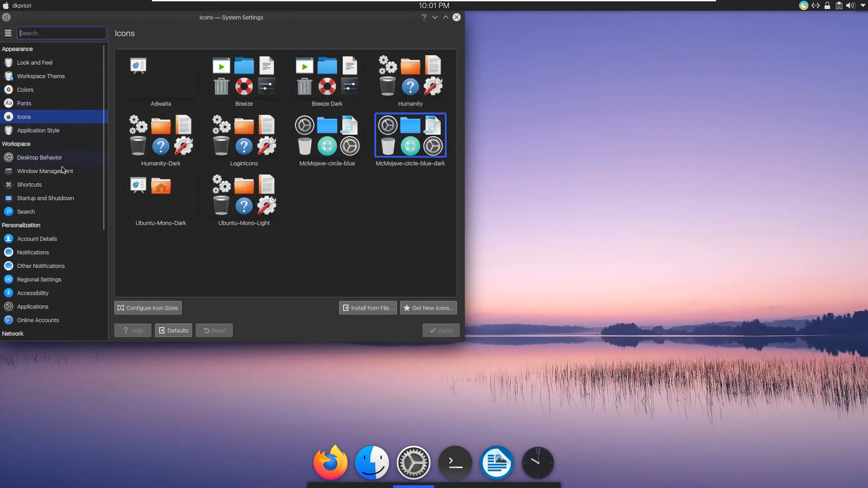
Return to the Window Behavior settings and inspect the titlebar actions, window actions and advanced options
left_click(60, 175)
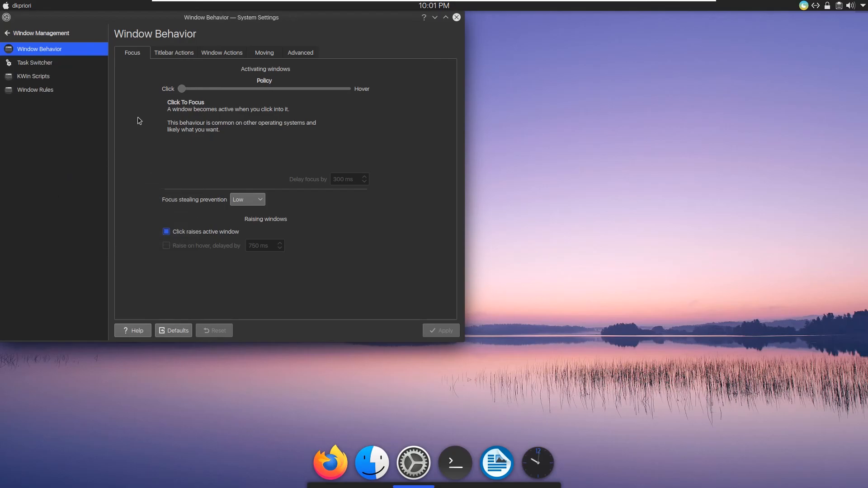
left_click(175, 57)
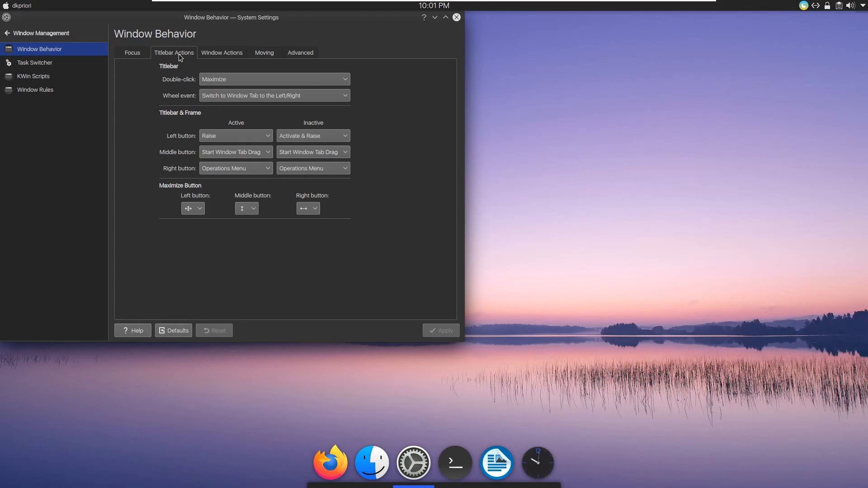
left_click(218, 53)
left_click(290, 54)
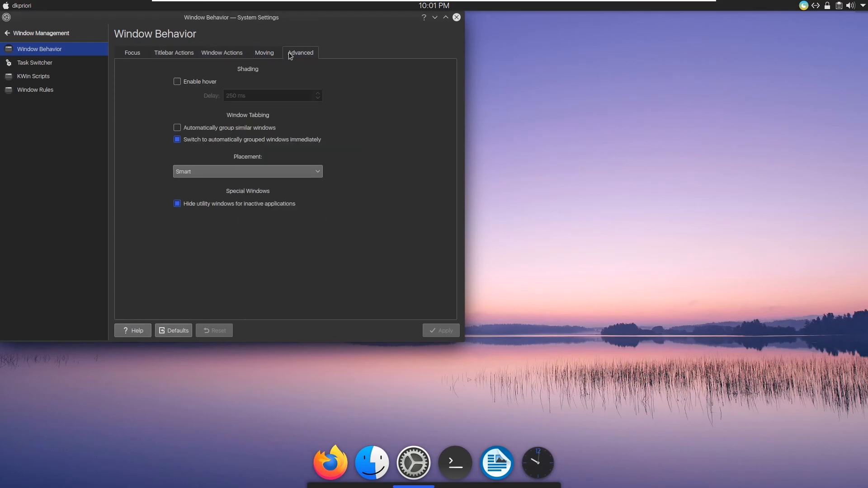
Look over the Desktop Behavior settings for workspace, desktop effects, screen edges, touch screen, screen locking and virtual desktops
left_click(18, 35)
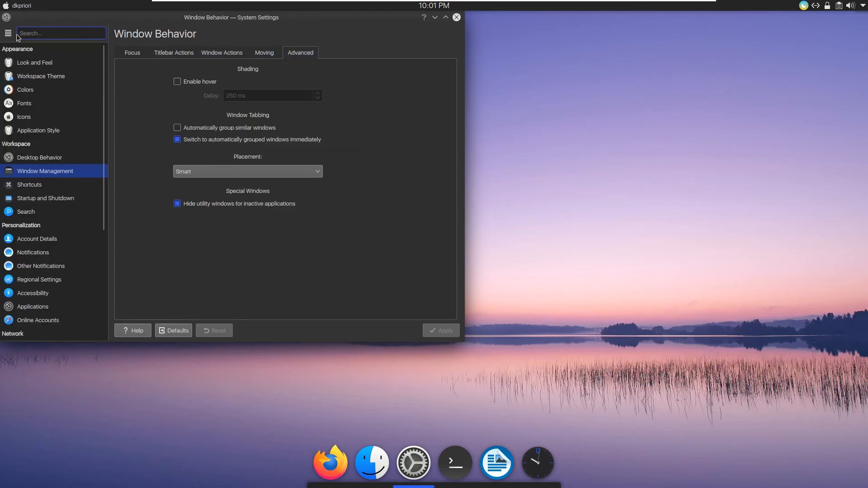
left_click(63, 158)
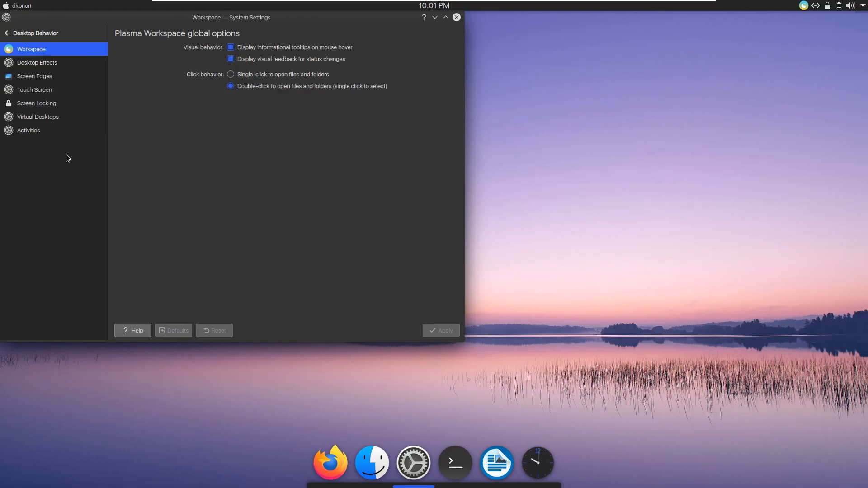
left_click(51, 63)
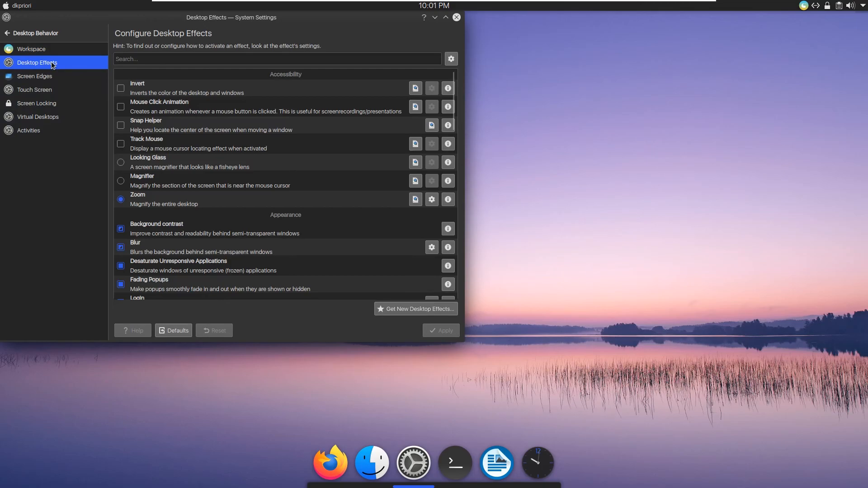
left_click(54, 78)
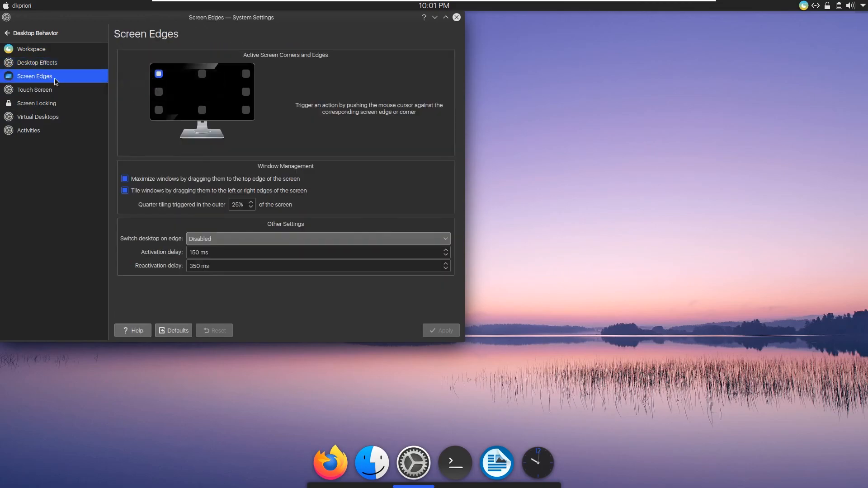
left_click(54, 90)
left_click(53, 101)
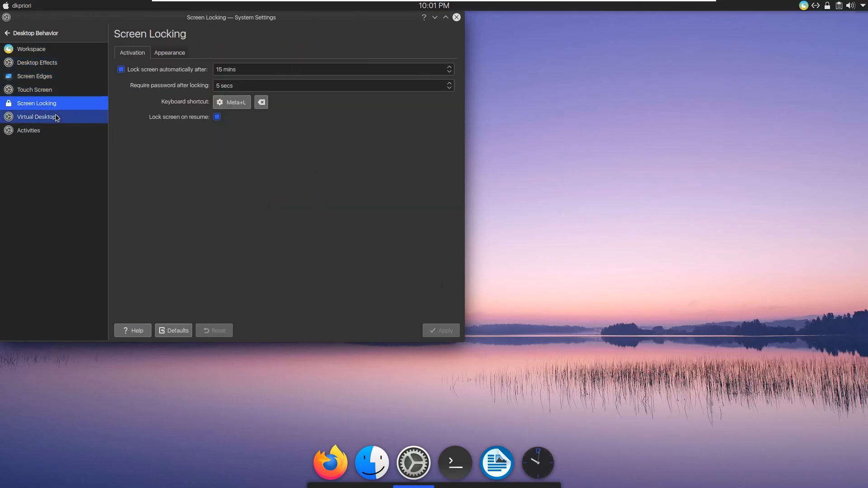
left_click(56, 118)
Try to open the Window Decorations settings under Application Style, and dismiss the crash notification
left_click(31, 34)
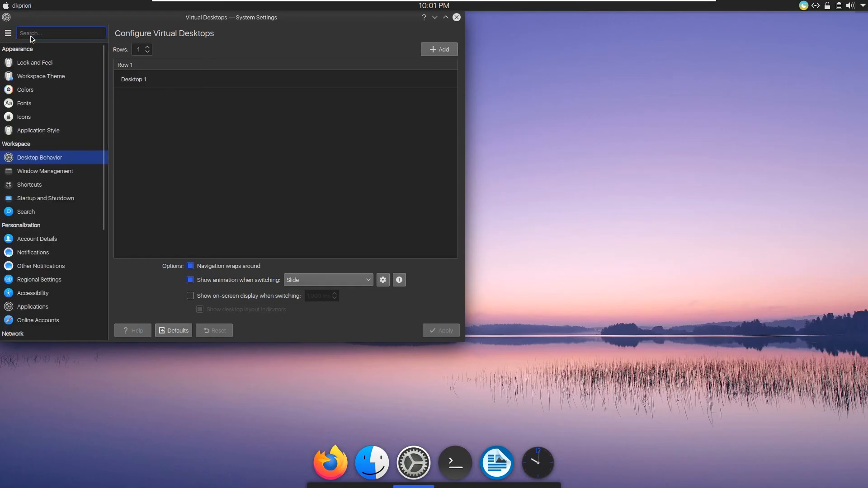
left_click(60, 130)
left_click(51, 77)
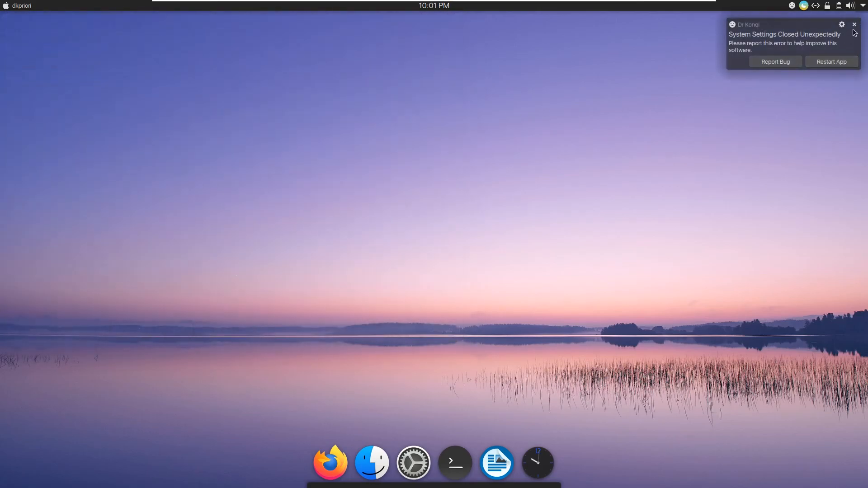
left_click(854, 25)
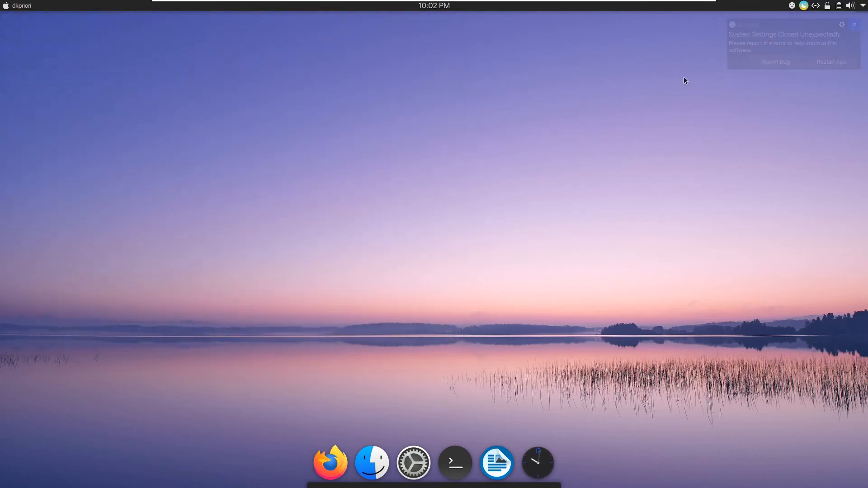
Relaunch System Settings from the application launcher and open the Window Decorations settings under Application Style
left_click(6, 5)
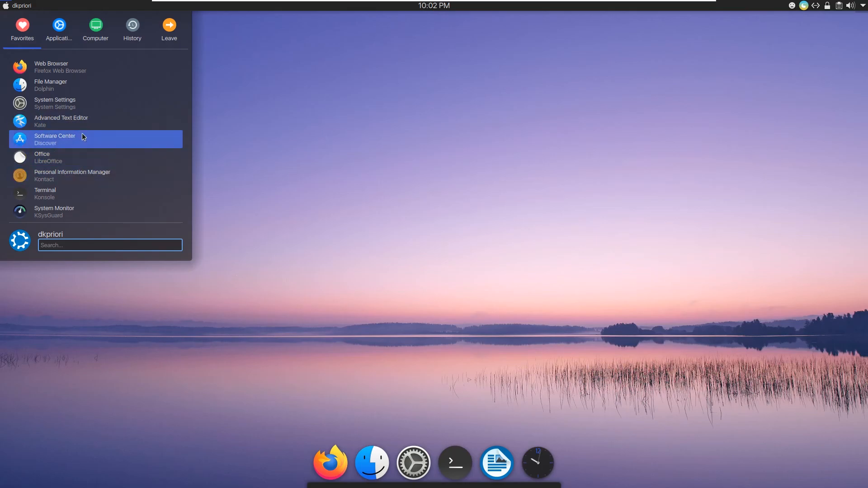
left_click(82, 104)
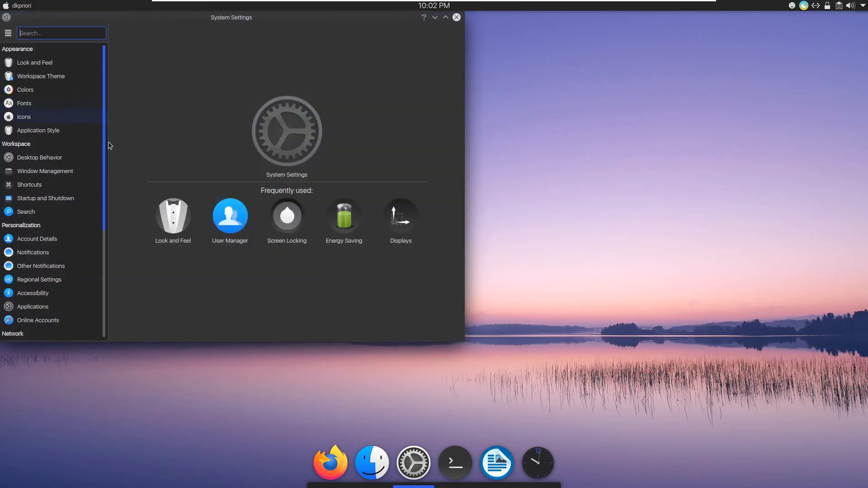
mouse_move(81, 163)
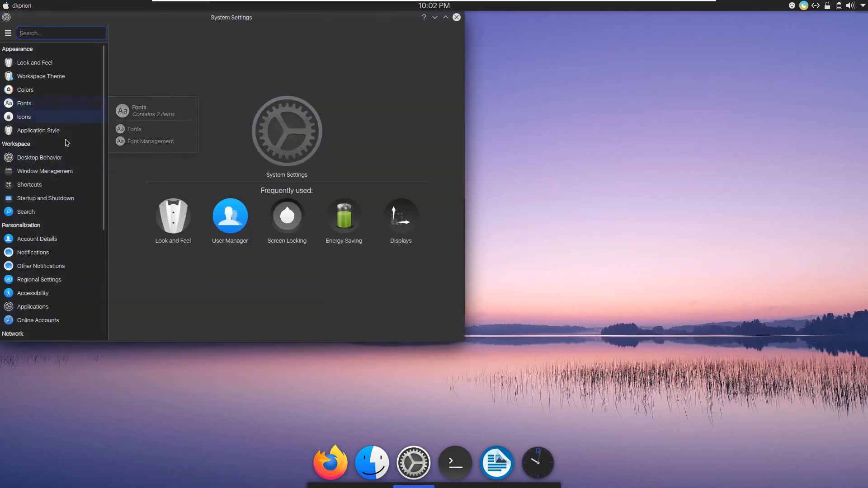
mouse_move(60, 123)
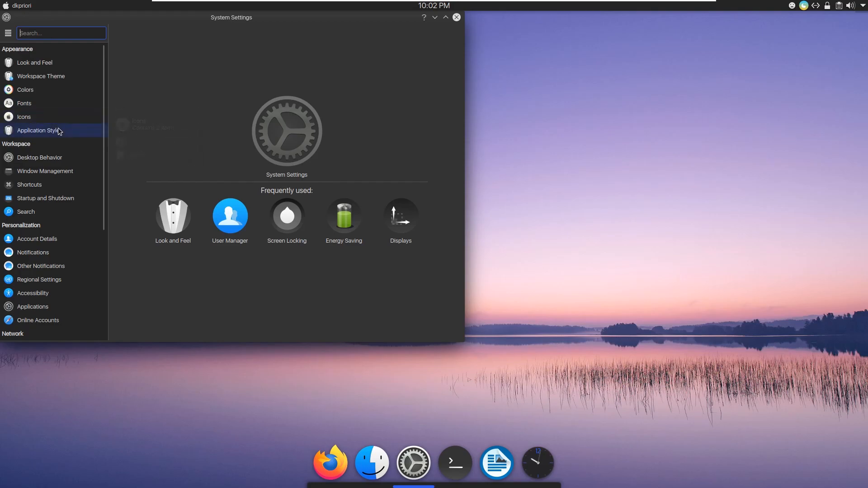
left_click(59, 131)
left_click(45, 76)
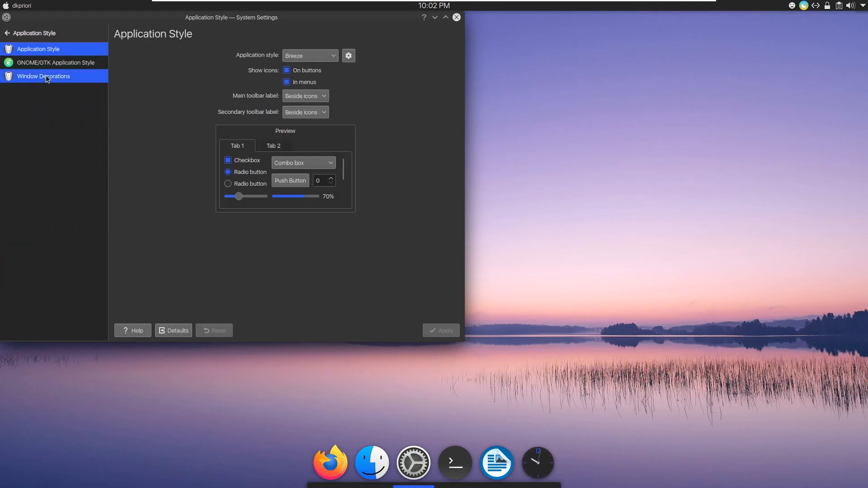
Download and install the McMojave Aurorae window decoration using the 01-McMojave-20200229085341.tar.xz package
left_click(398, 304)
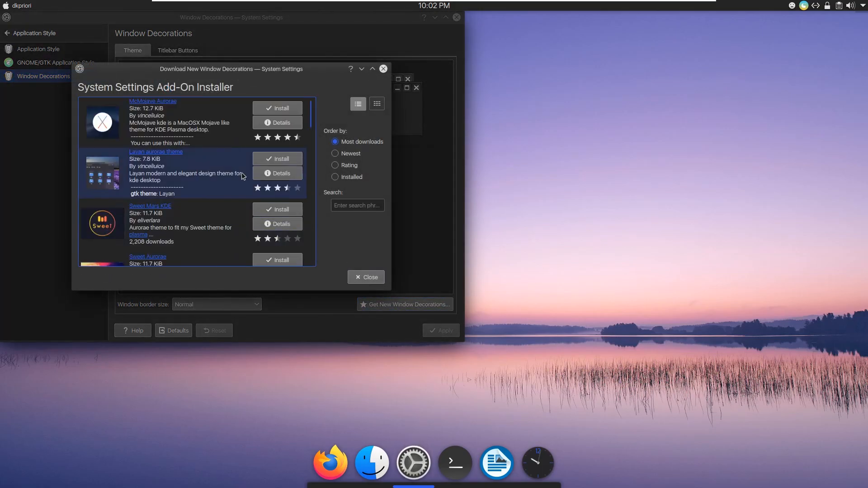
left_click(268, 110)
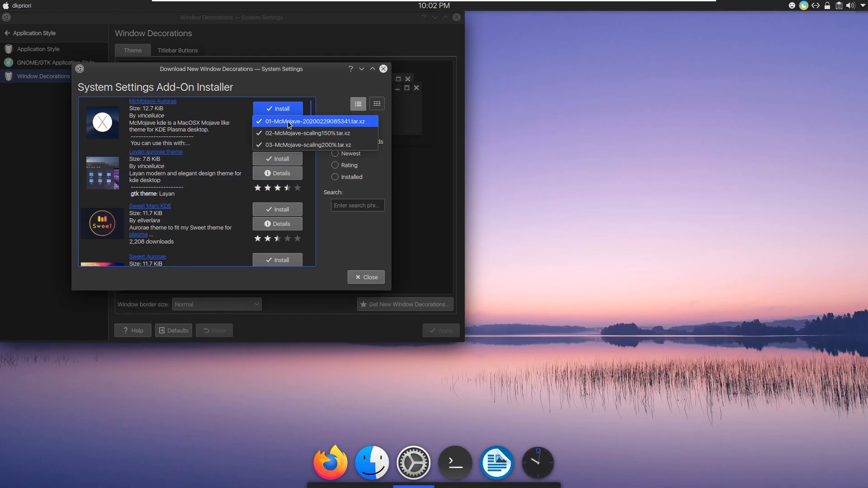
left_click(288, 121)
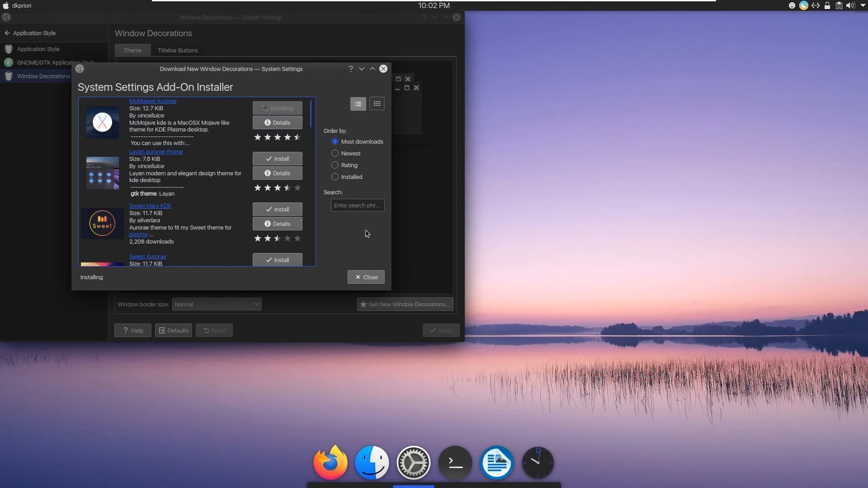
left_click(367, 277)
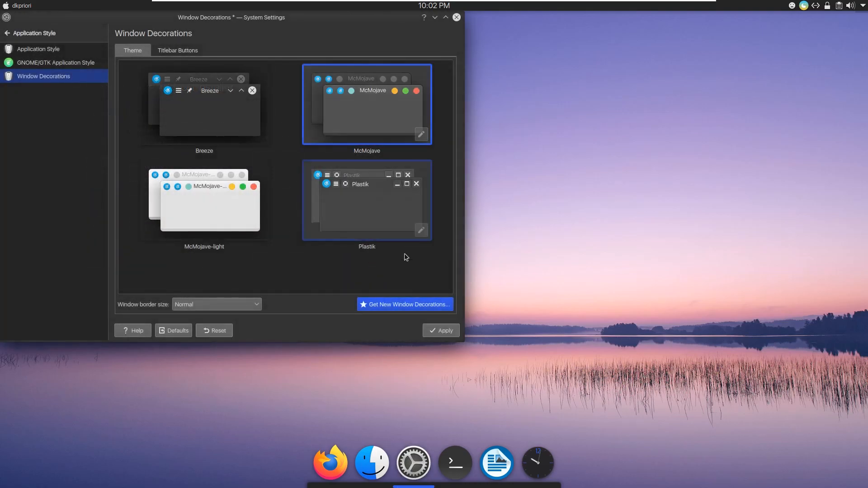
Apply the McMojave window decoration, move the System Settings window toward the middle of the desktop and close it
left_click(441, 330)
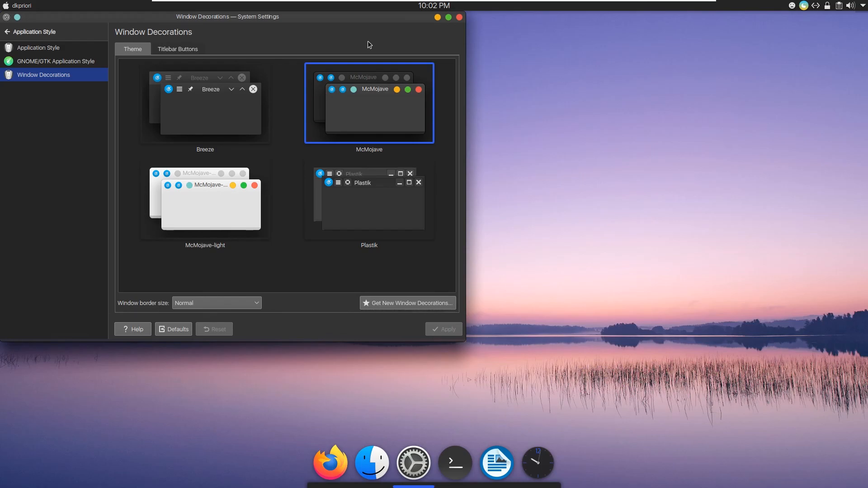
left_click_drag(358, 16, 556, 62)
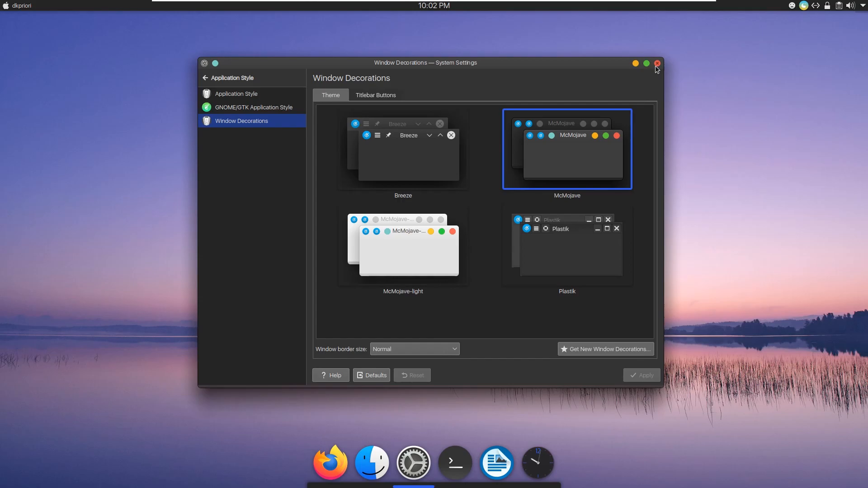
left_click(656, 66)
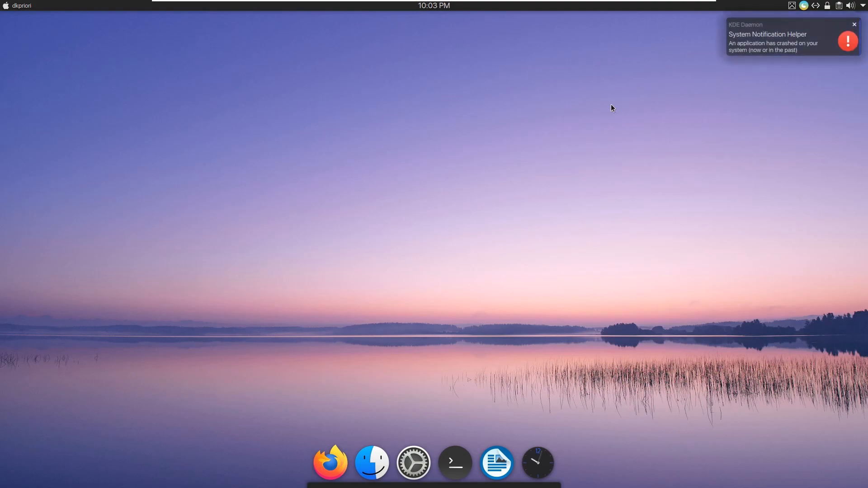
Set the Latte dock's background size to 100% in its appearance settings and close the dock settings
right_click(443, 445)
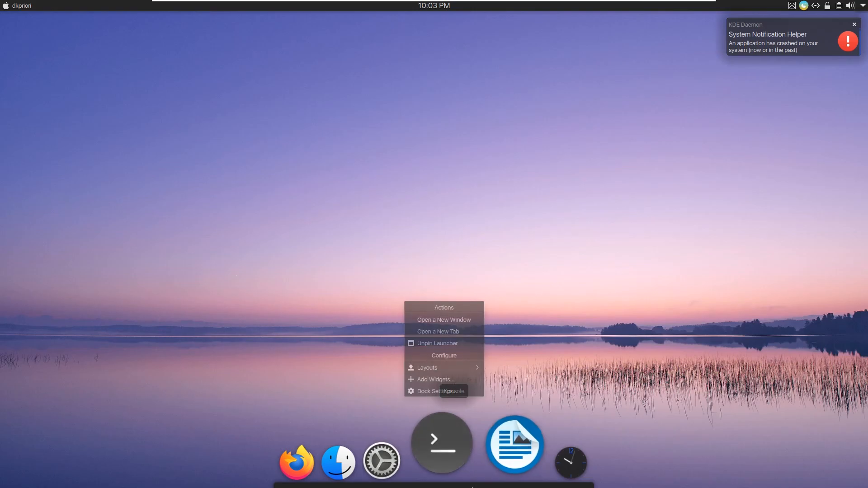
left_click(454, 390)
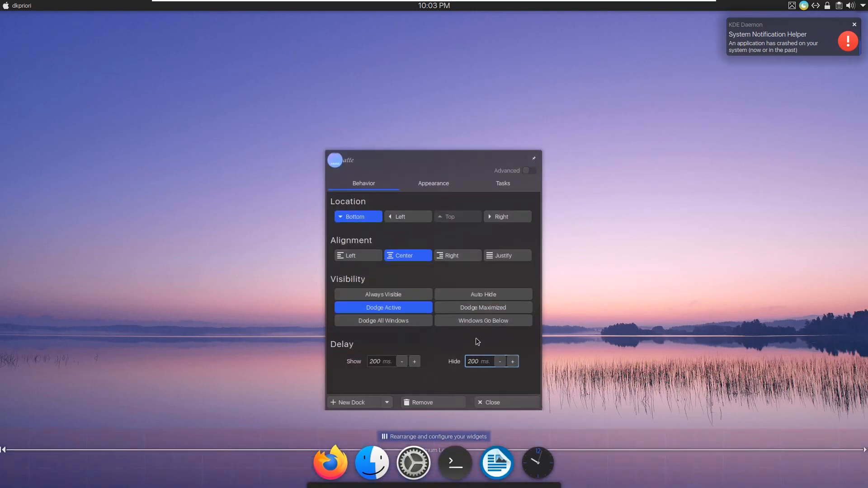
left_click(428, 186)
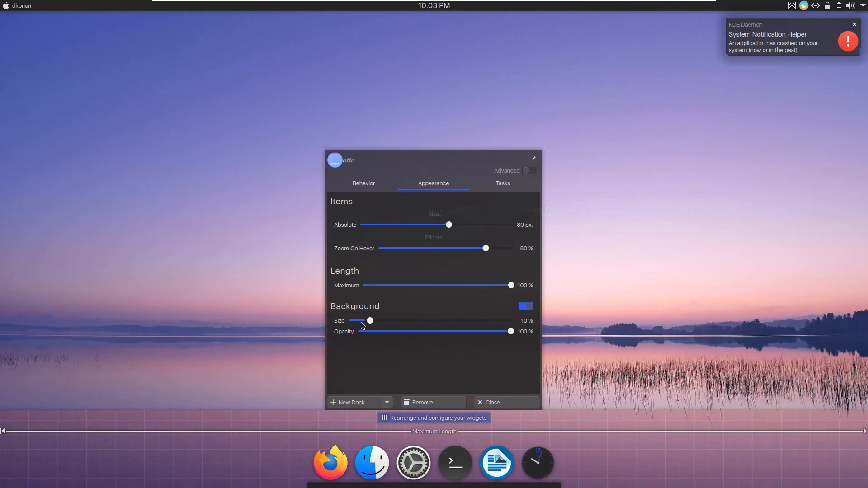
left_click_drag(371, 321, 514, 321)
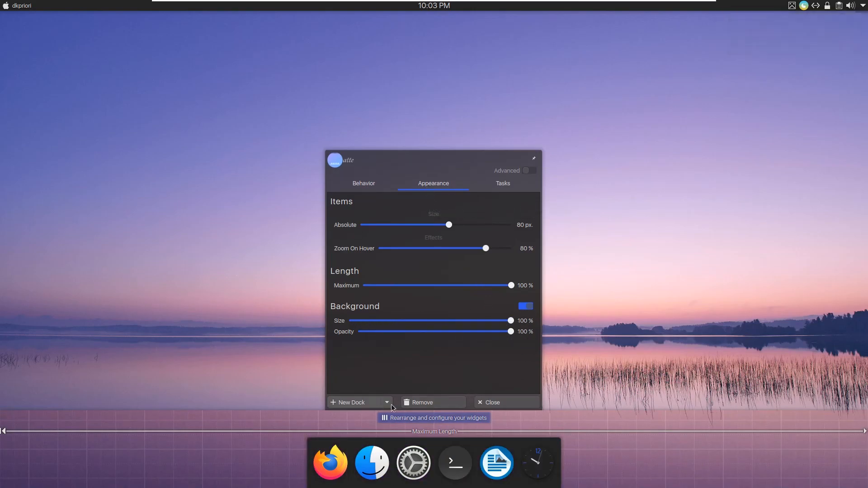
left_click(514, 400)
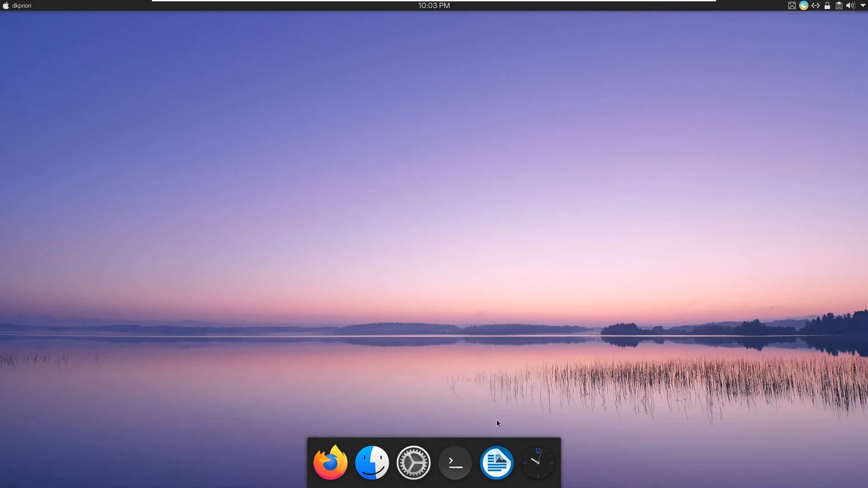